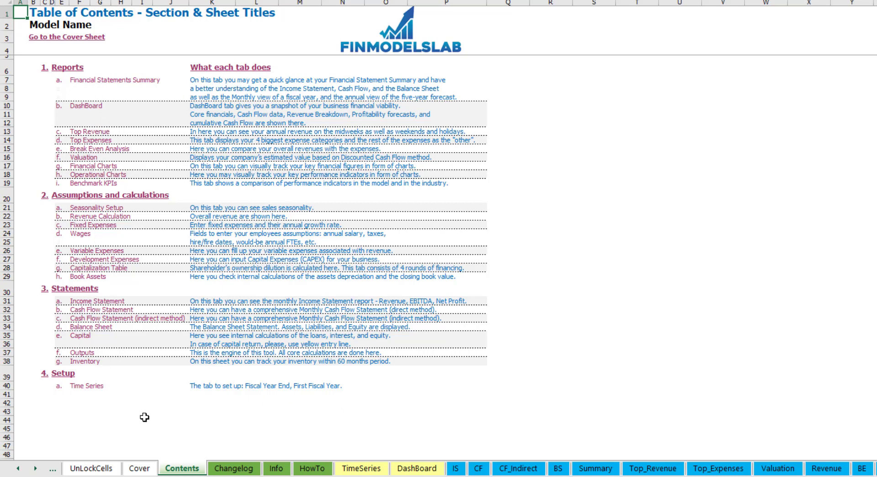
Step: Examine the HowTo guide's instructions for each tab, from the overall business model principles through wages and the capitalization table
click(312, 469)
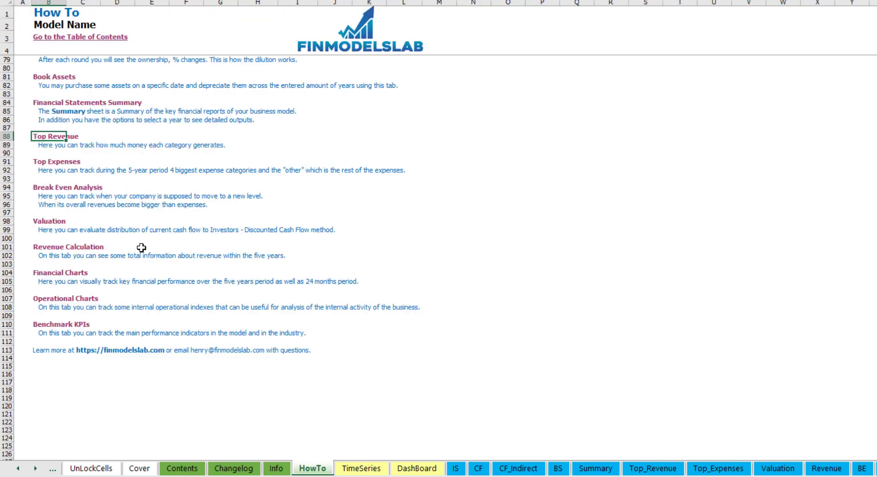
scroll(120, 194, up, 20)
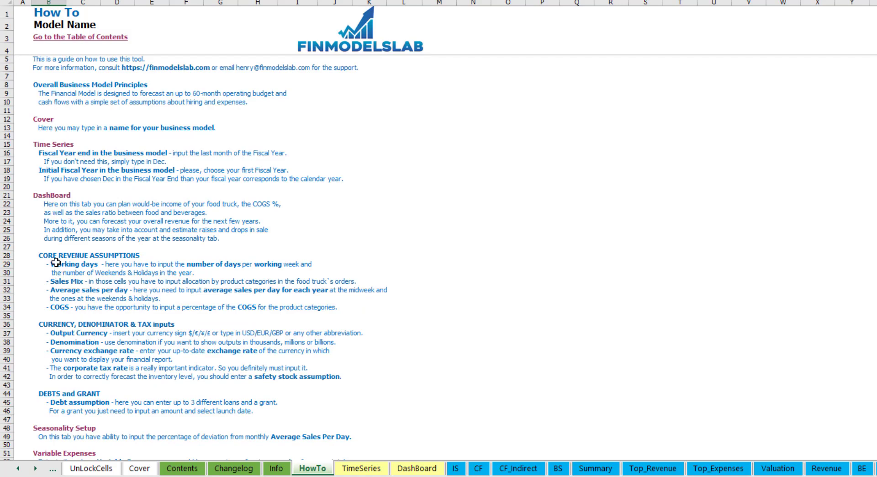
scroll(62, 264, down, 3)
scroll(70, 293, down, 3)
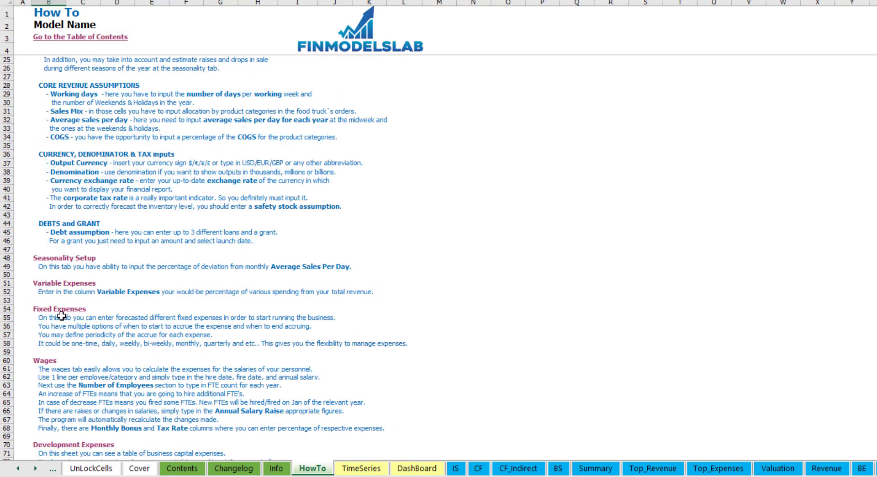
scroll(62, 315, down, 6)
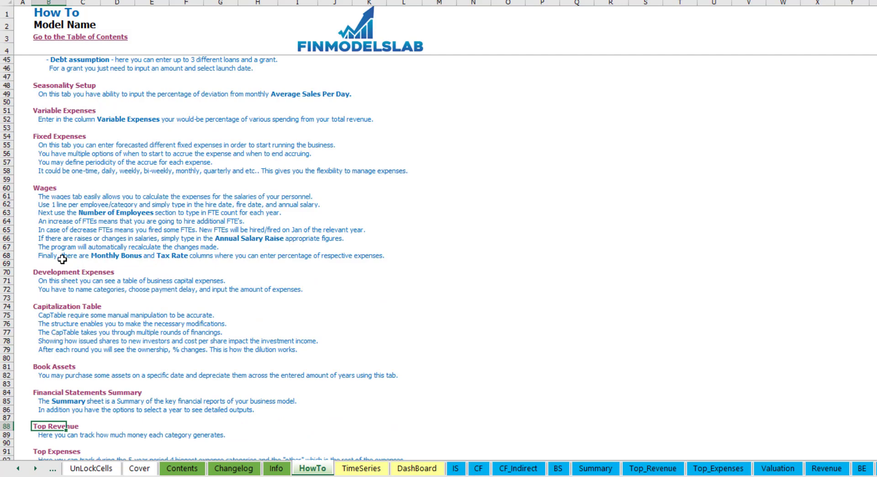
scroll(62, 273, up, 12)
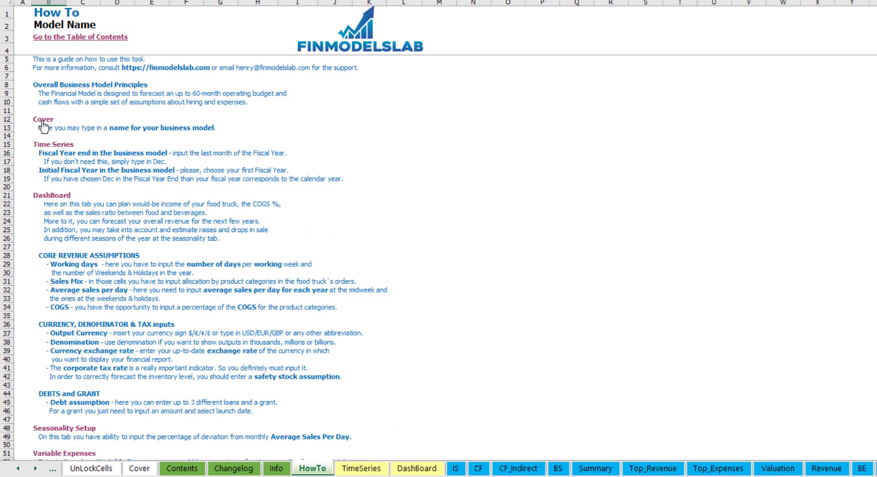
scroll(49, 231, down, 12)
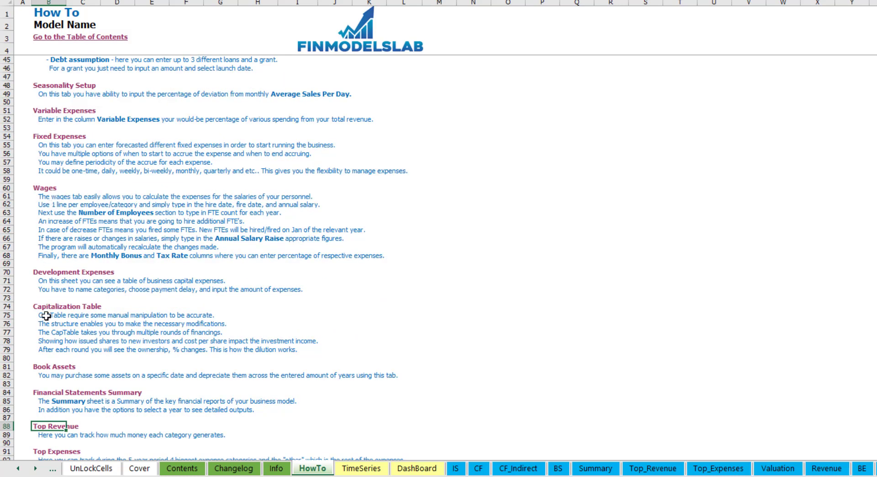
click(39, 368)
click(39, 368)
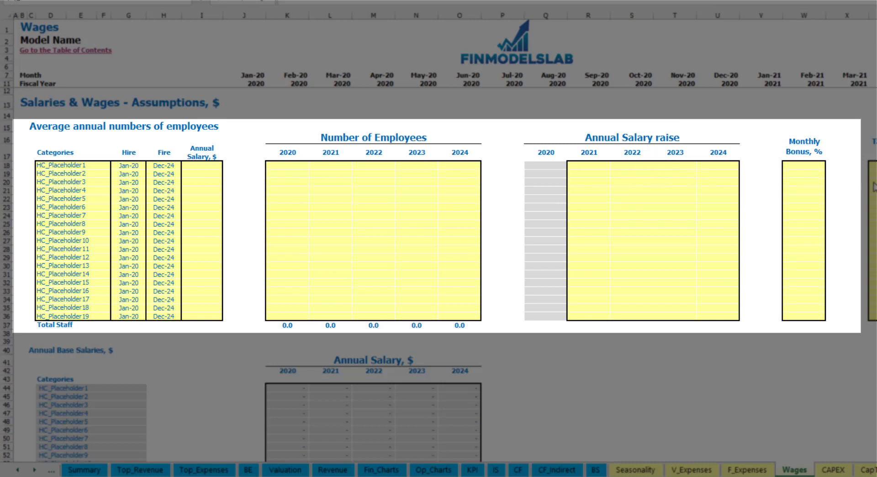
Step: Name the first staff category on the Wages sheet CFO and set its hire date to Mar-20
click(97, 165)
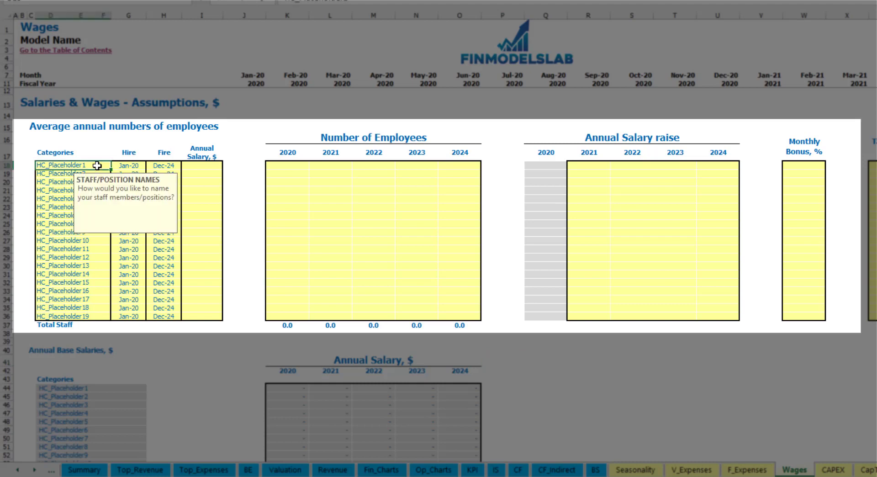
text(CFO)
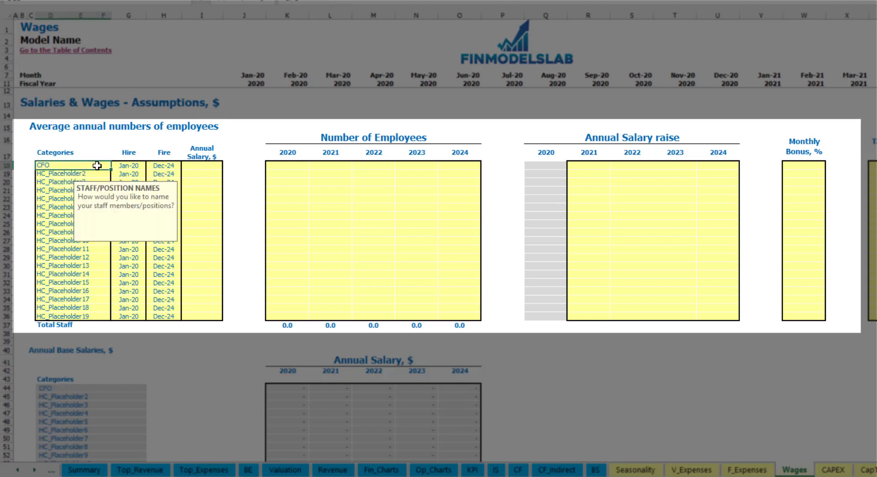
key(Return)
click(130, 165)
click(150, 166)
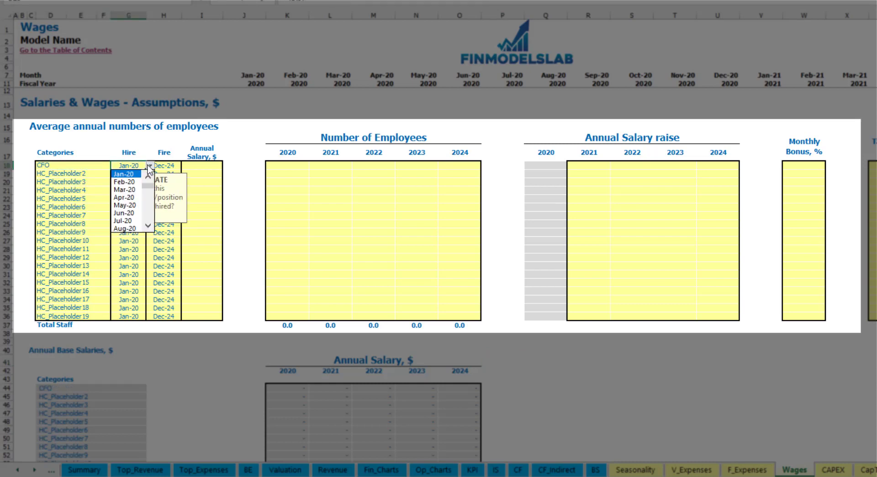
click(129, 190)
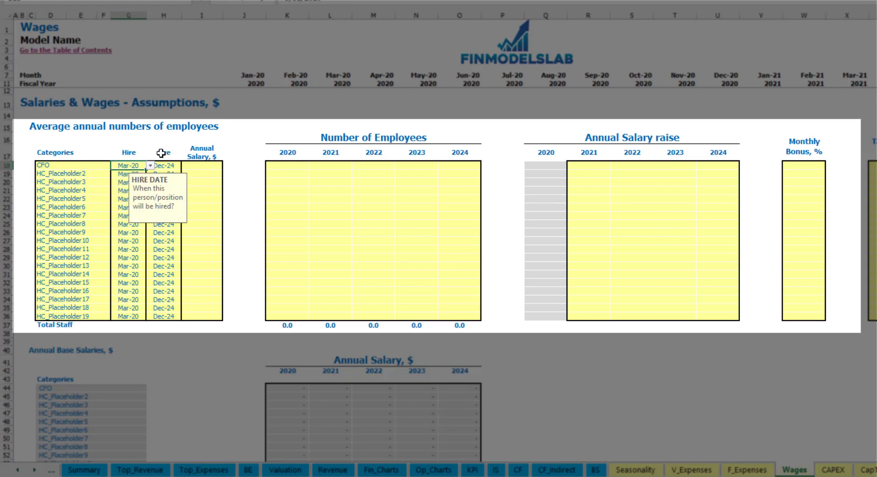
Step: Set the CFO's annual salary to 50,000
key(Right)
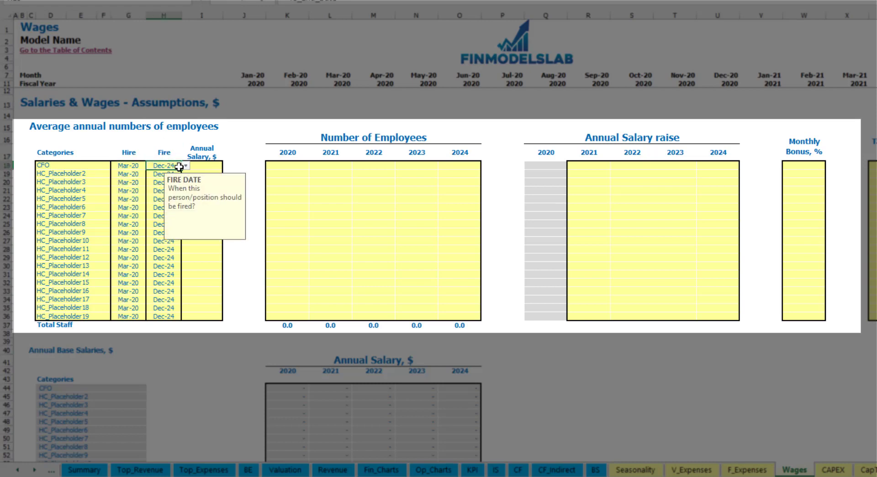
click(205, 167)
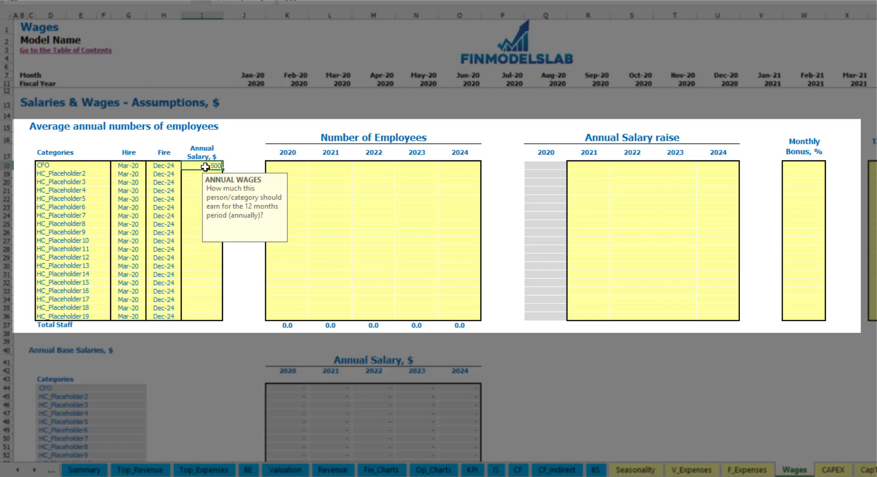
text(500000)
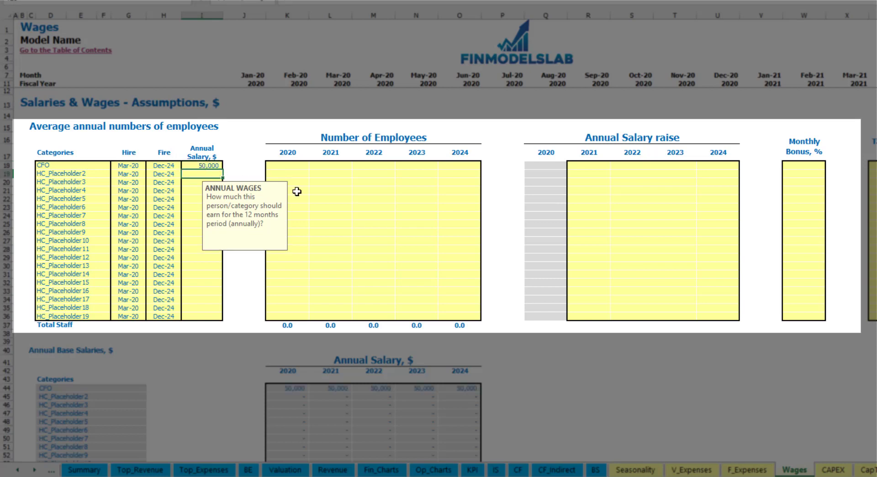
Step: Set the CFO's number of employees to 1 for each year from 2020 through 2024
click(299, 168)
text(1)
key(Tab)
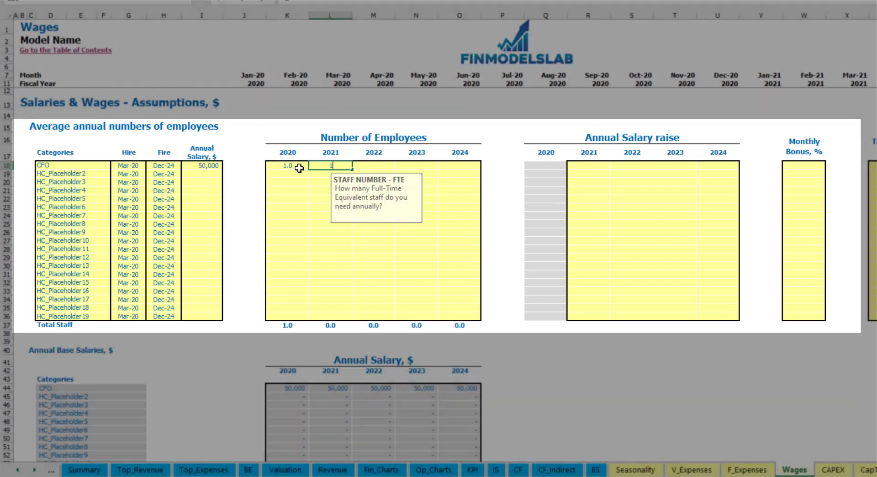
text(1)
key(Tab)
text(1	1	1)
key(Tab)
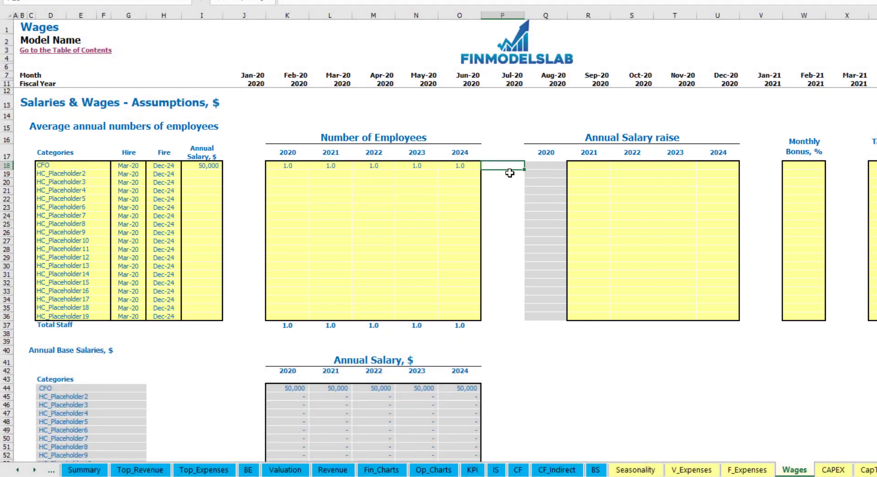
Step: Examine the CFO's monthly staff numbers across the forecast in the Total Staff Numbers section
scroll(508, 244, down, 4)
scroll(521, 227, up, 4)
scroll(369, 319, down, 13)
click(338, 227)
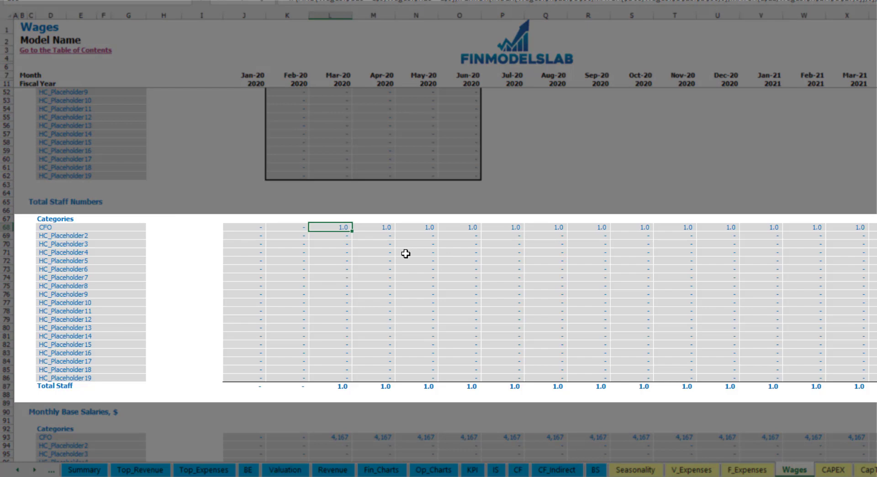
scroll(405, 254, right, 14)
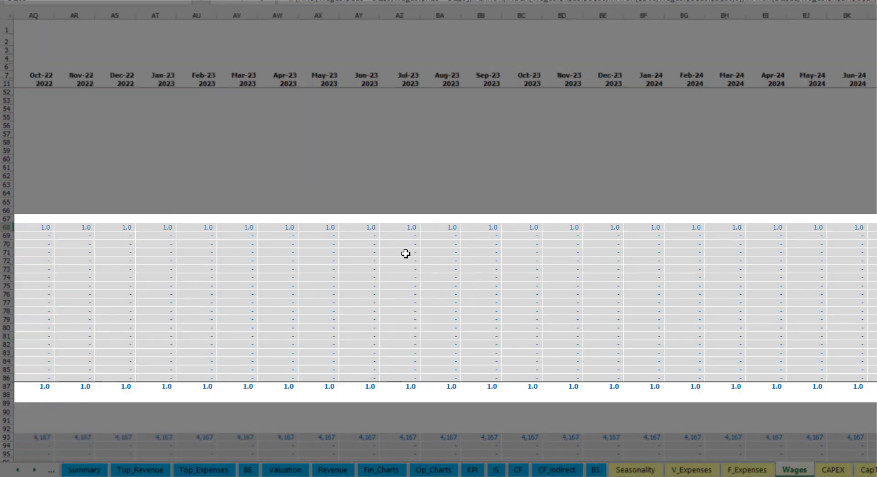
scroll(405, 253, left, 14)
scroll(405, 252, up, 13)
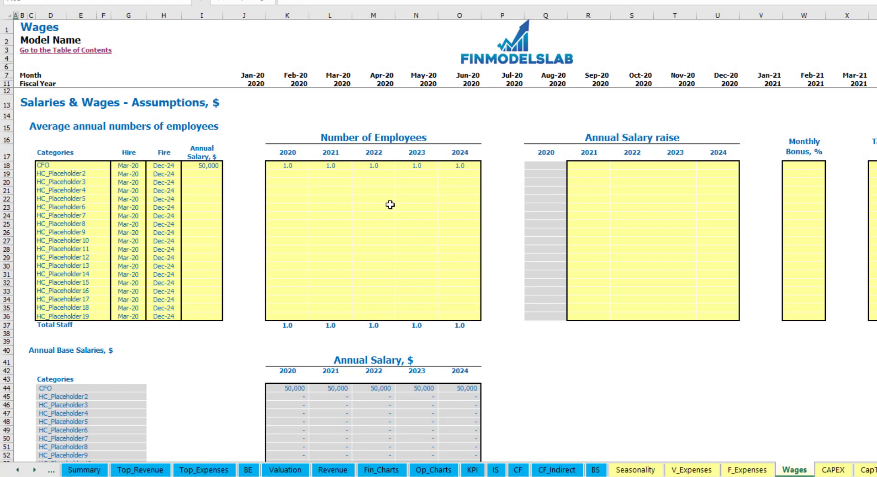
Step: Set the CFO's annual salary raise to 5% for 2021 through 2024 and check the yearly amounts in the Annual Salary table
click(593, 166)
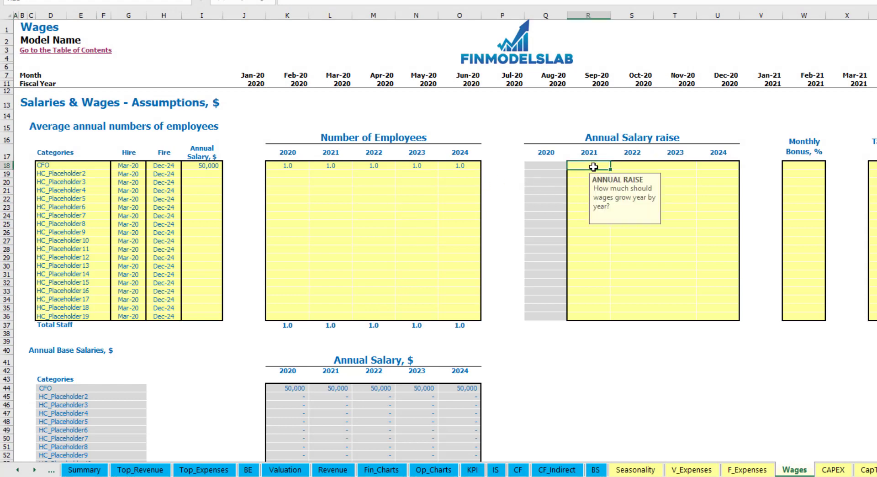
key(ctrl+c)
key(Right)
key(shift+Right)
key(shift+Right)
key(ctrl+v)
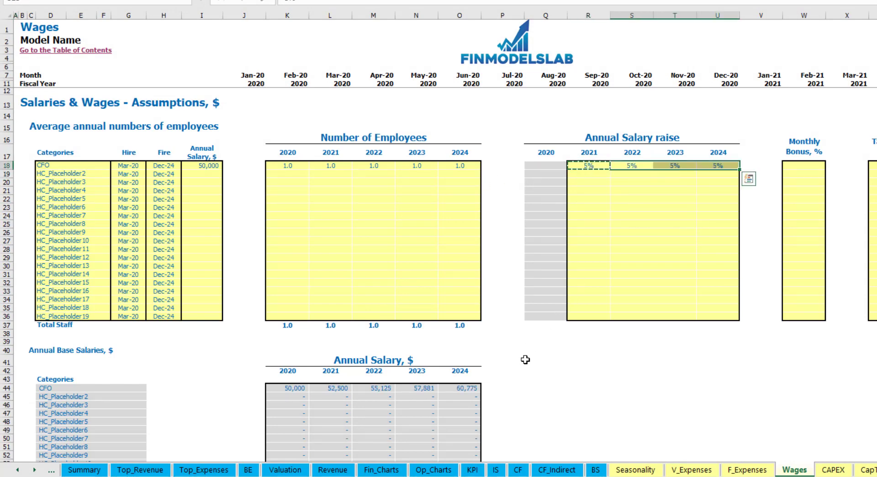
drag(289, 389, 457, 389)
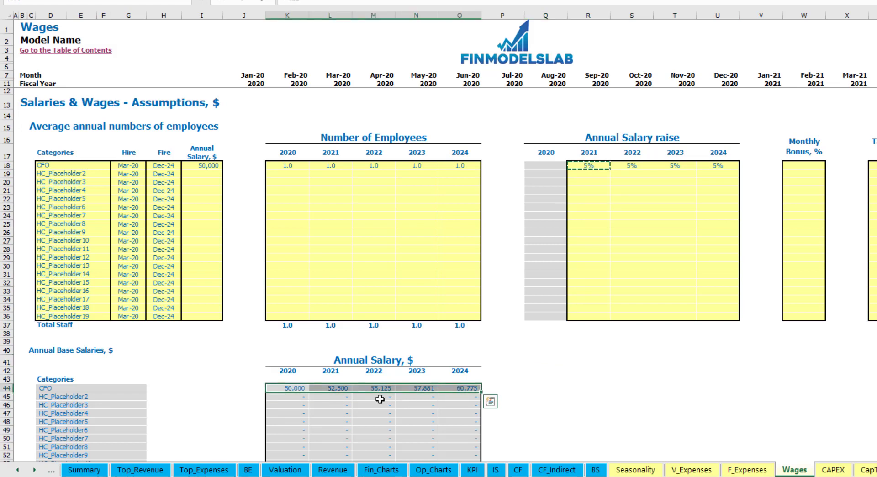
click(339, 397)
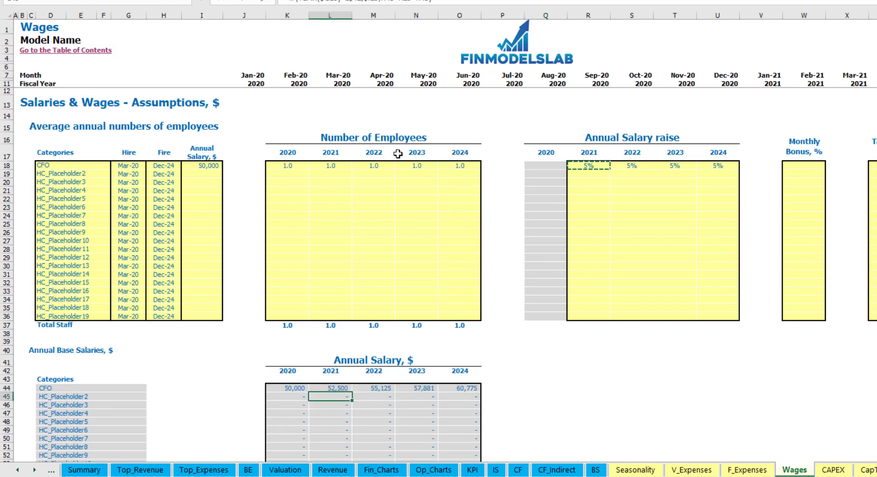
click(209, 166)
drag(599, 166, 714, 167)
click(340, 388)
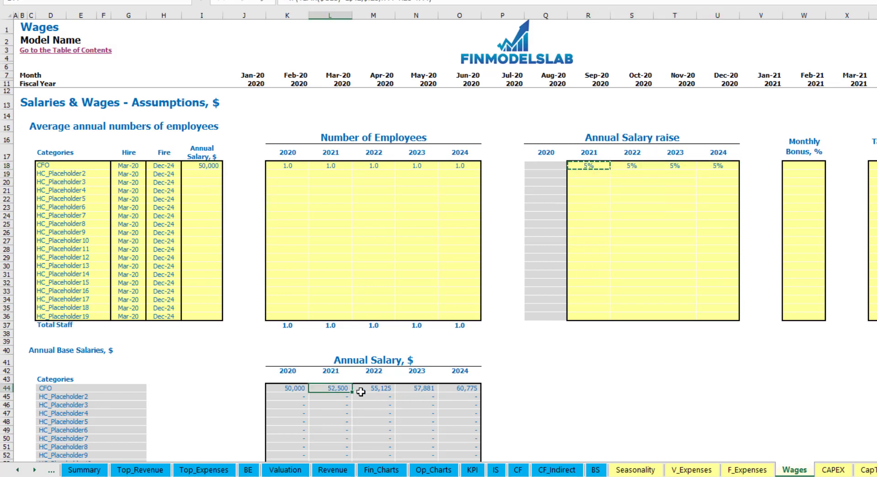
Step: Set the CFO's monthly bonus to 10% and fill in the tax rate
click(808, 166)
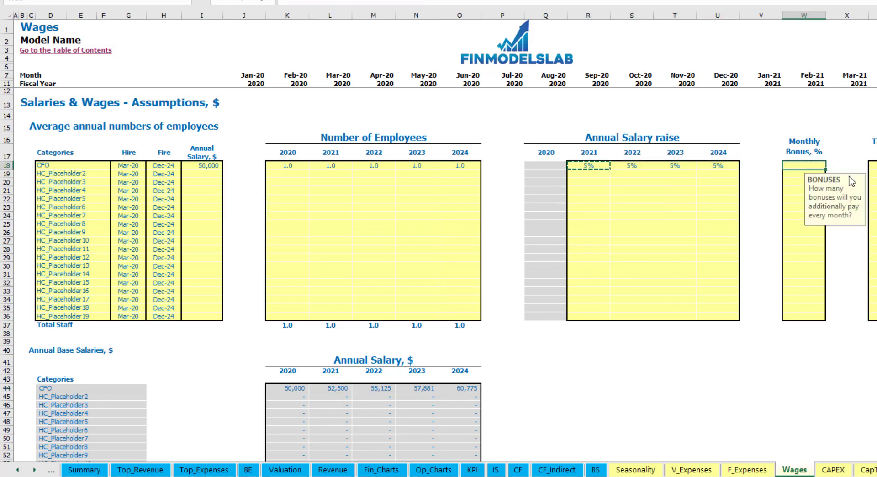
text(10)
key(Return)
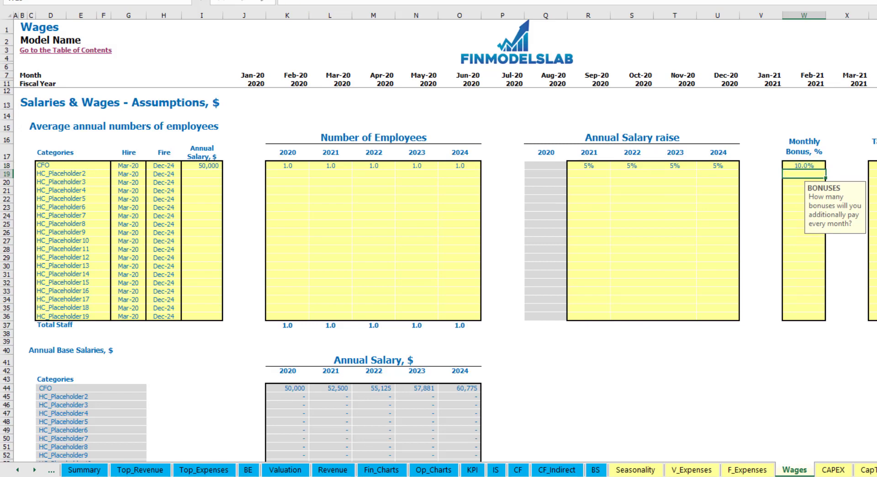
click(872, 165)
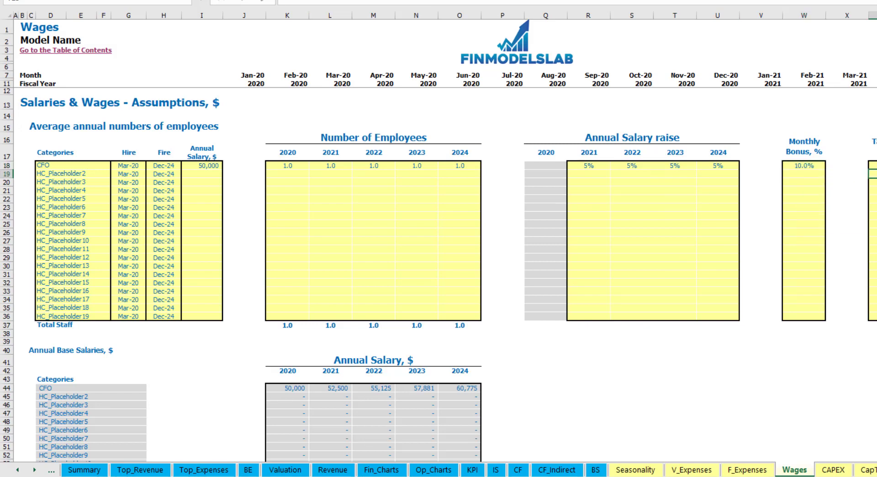
Step: Review the CFO's rows in the Monthly Base Salaries, Monthly Bonus and Monthly Base Taxes sections
scroll(375, 275, down, 13)
scroll(315, 322, down, 3)
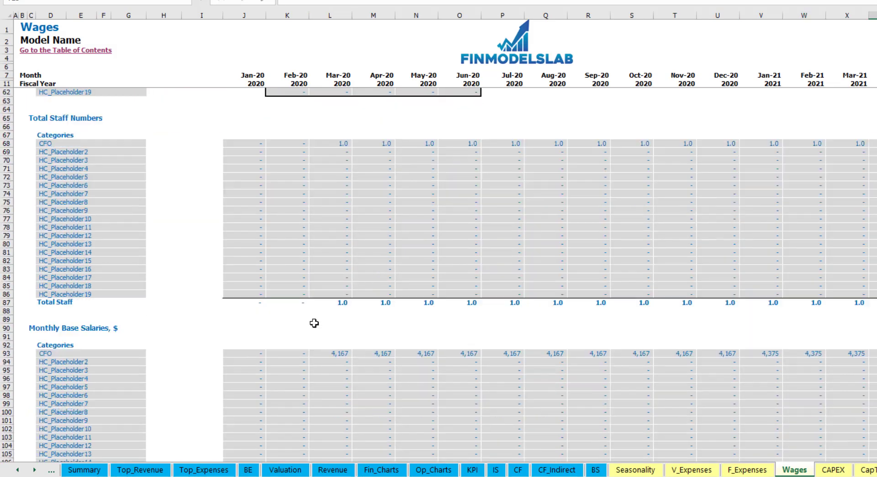
scroll(18, 361, down, 3)
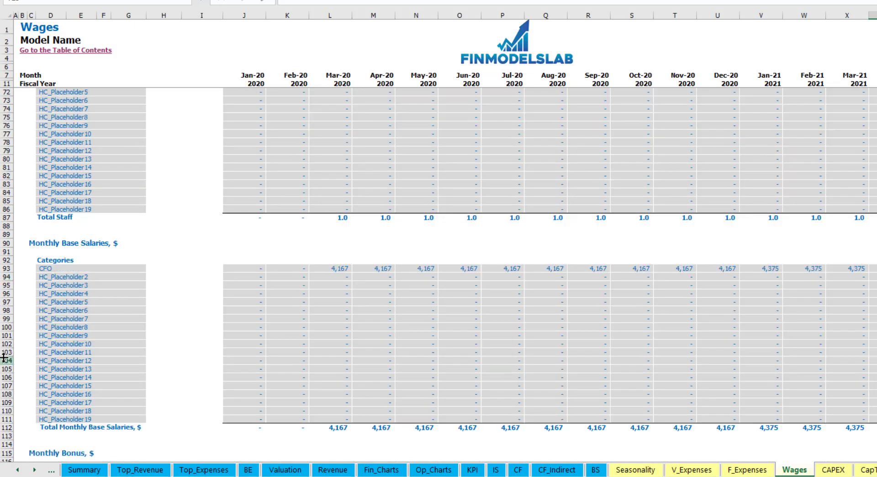
click(5, 269)
click(342, 269)
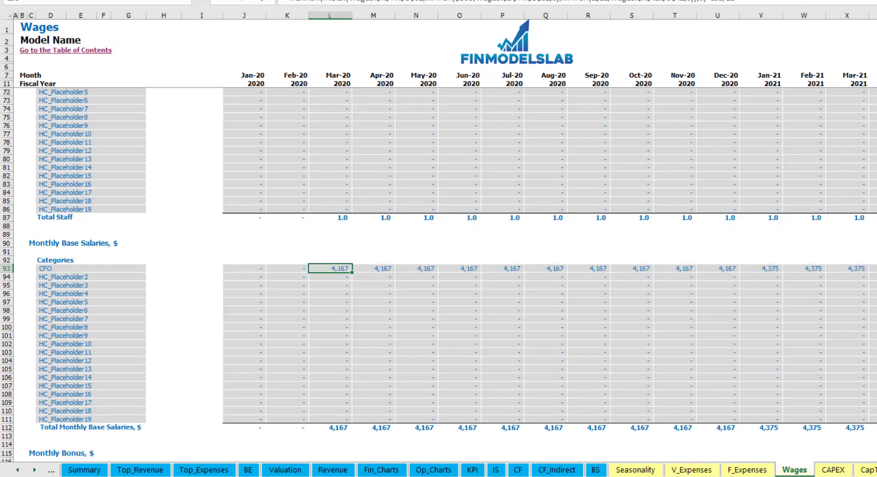
scroll(172, 325, down, 6)
click(8, 310)
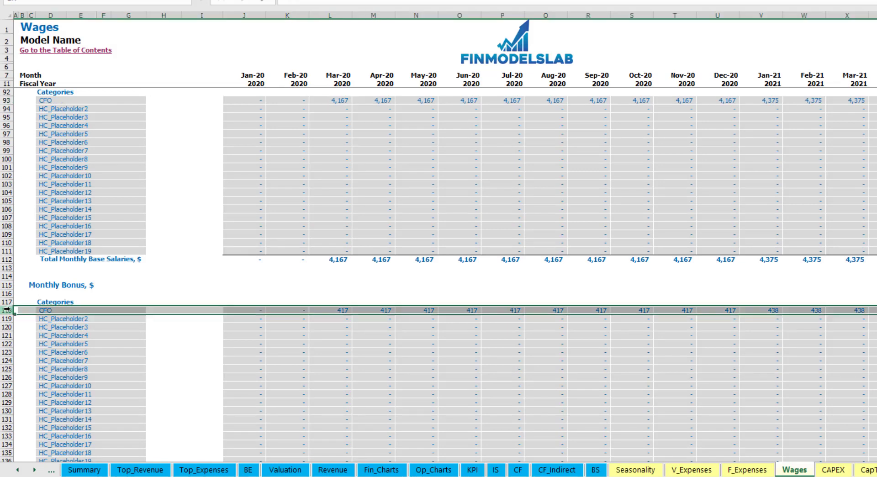
click(337, 311)
scroll(69, 322, down, 3)
scroll(69, 322, down, 3)
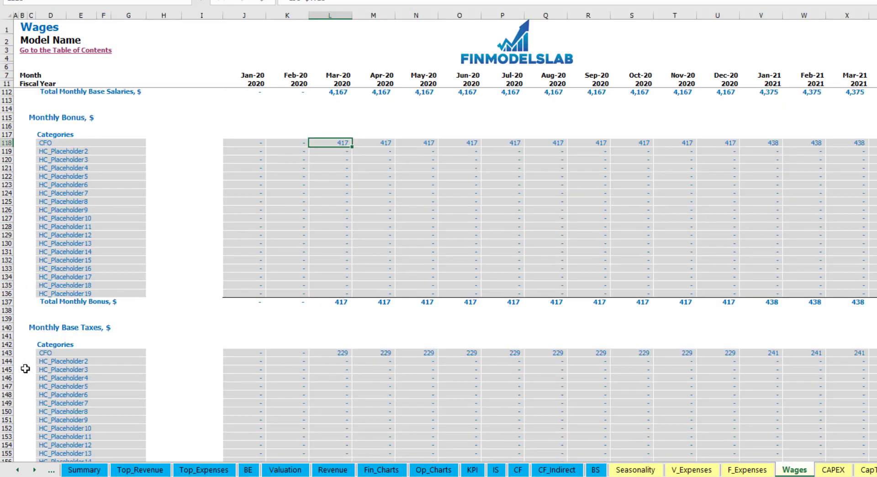
click(9, 354)
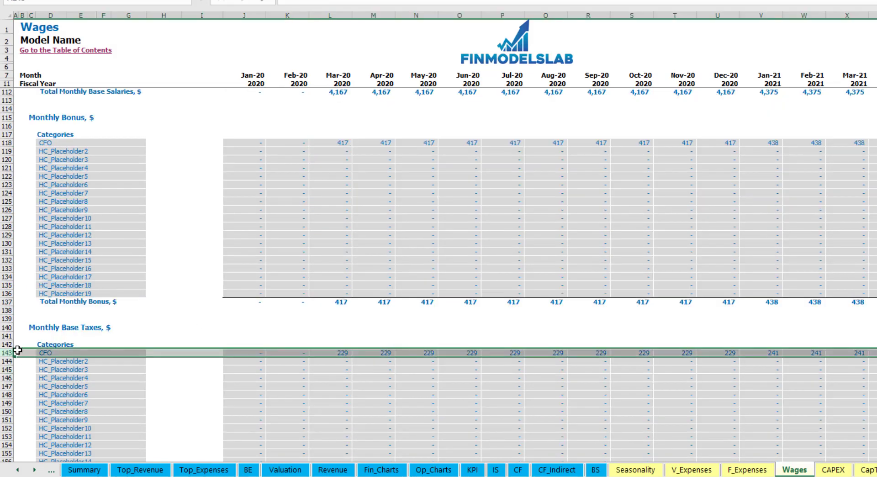
Step: Rename the second staff category in the Wages assumptions as Admin HC
scroll(405, 334, up, 20)
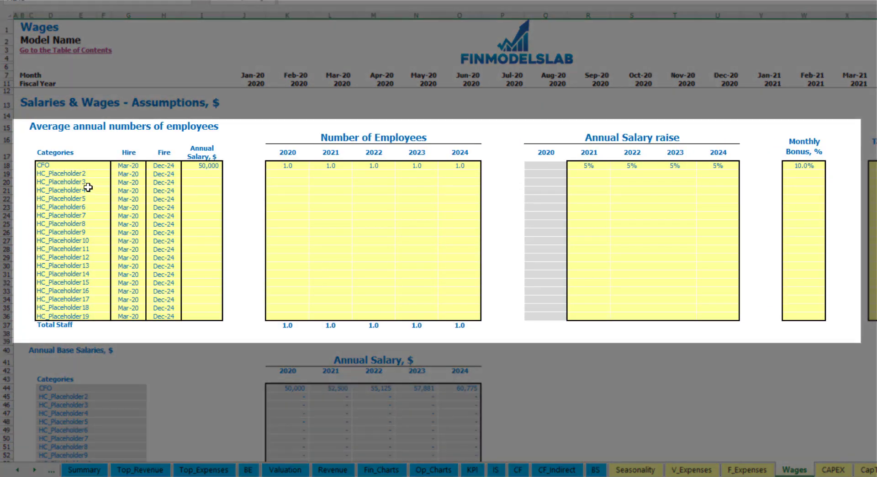
click(71, 172)
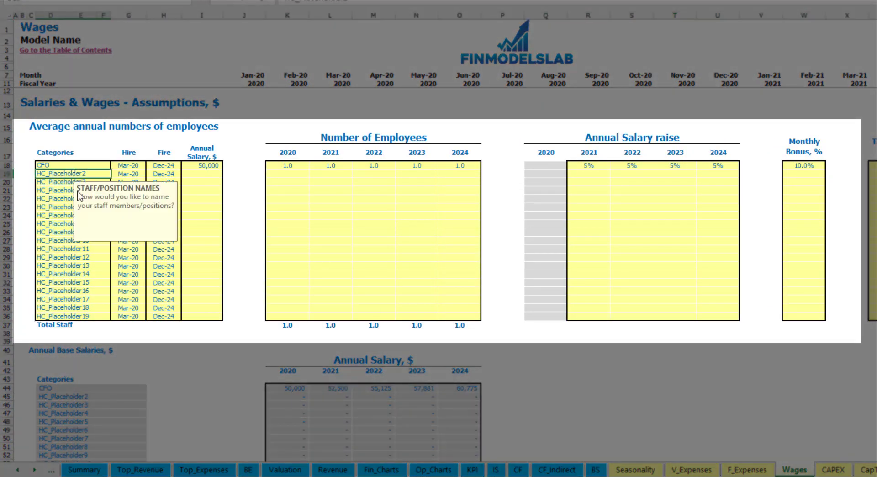
text(Admin HC)
key(Return)
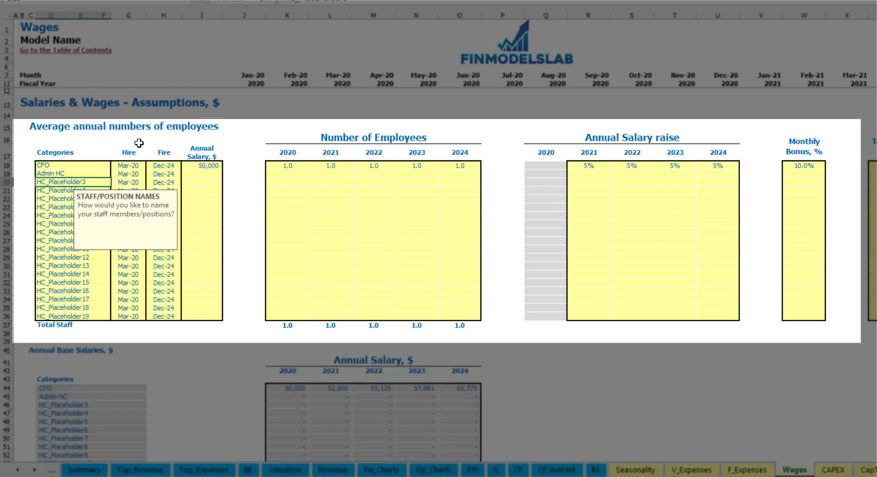
Step: Set Admin HC's hire date to Apr-20 and its annual salary to $30,000
click(136, 172)
click(150, 174)
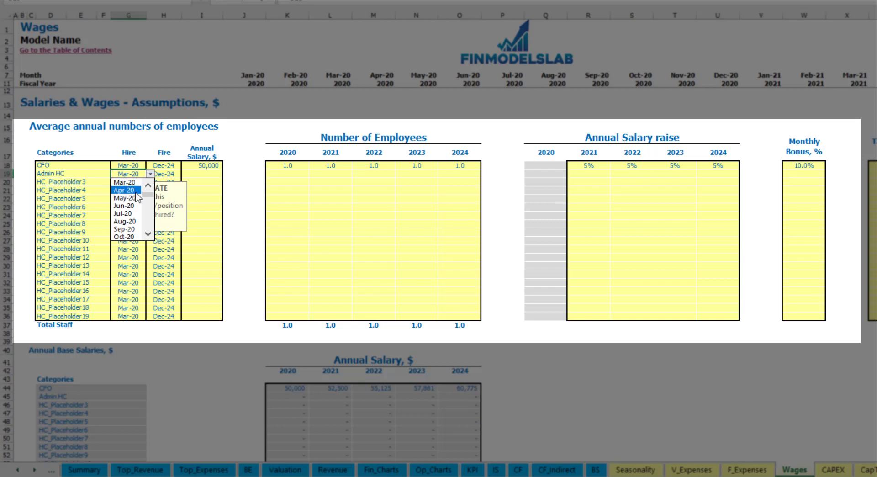
click(126, 190)
click(171, 175)
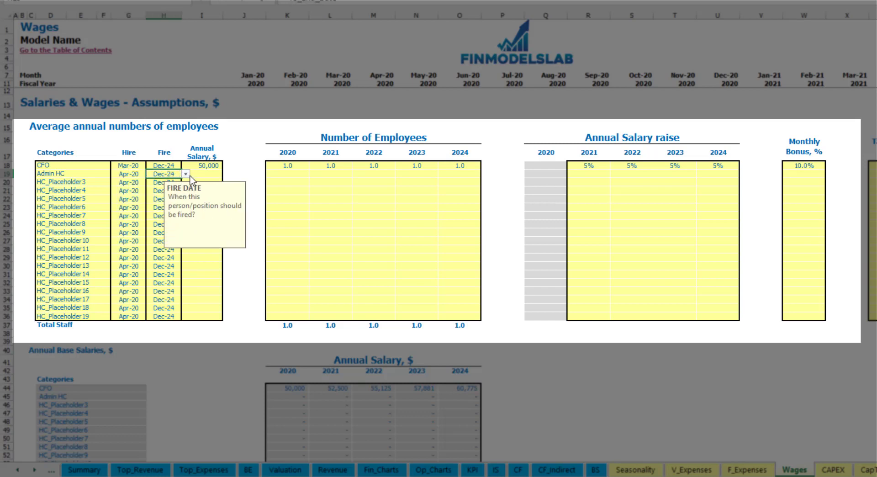
click(199, 173)
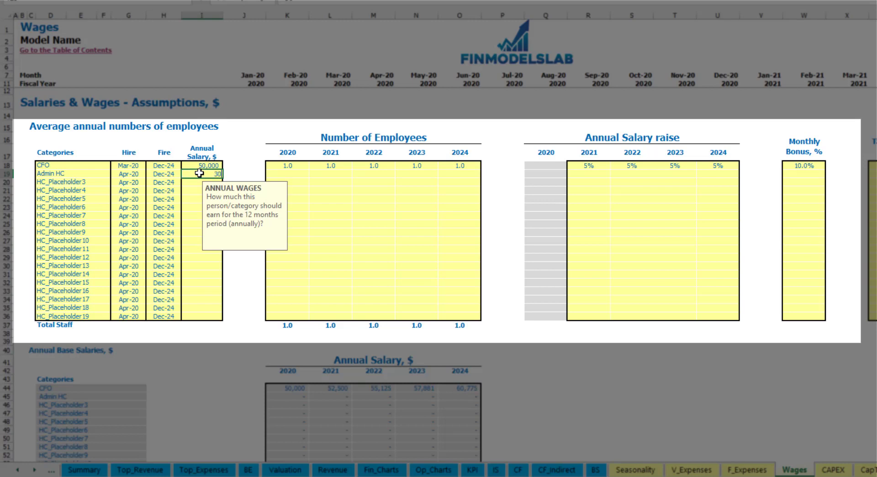
text(300000)
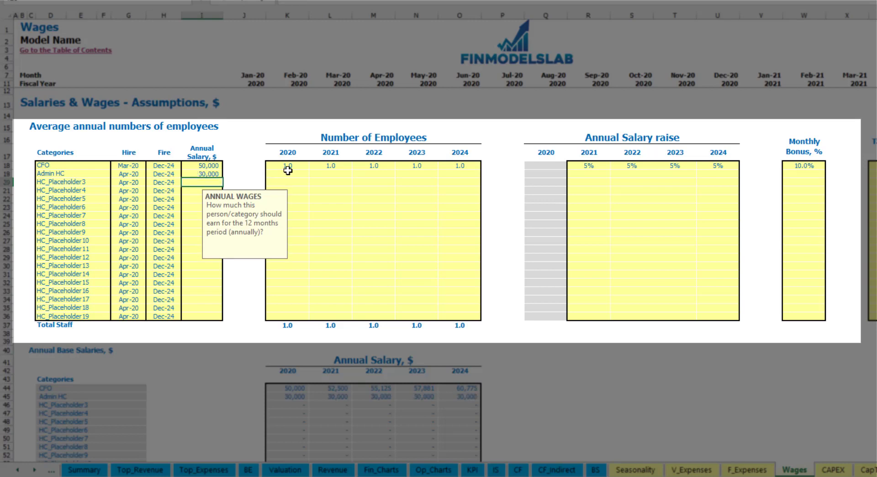
Step: Enter Admin HC's number of employees for 2020 through 2024 as 2, 4, 6, 8 and 10
click(295, 173)
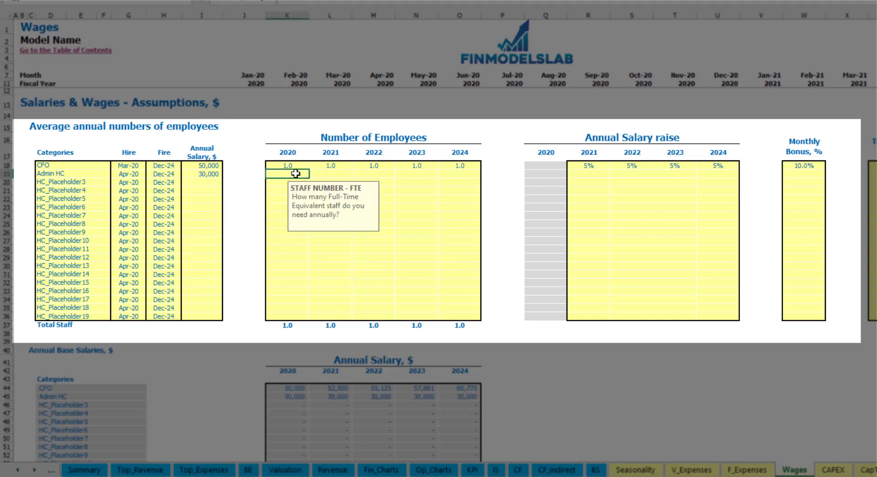
text(2)
key(Tab)
text(4)
key(Tab)
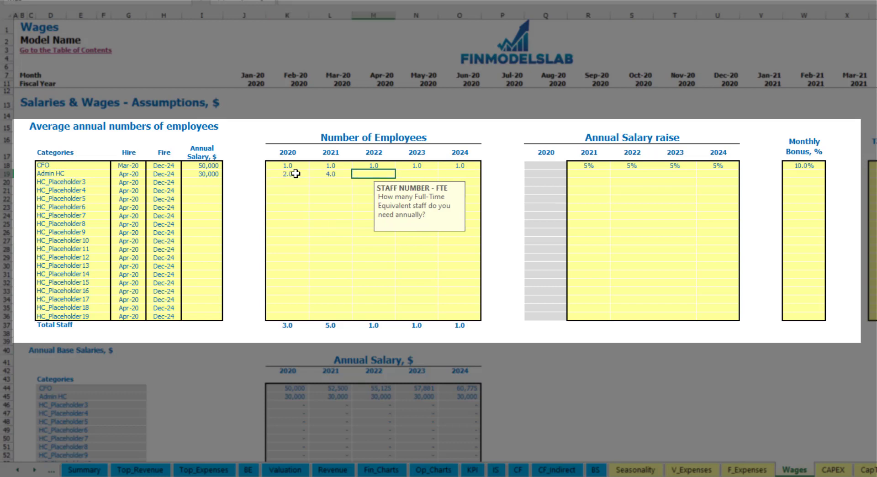
text(6)
key(Tab)
text(8)
key(Tab)
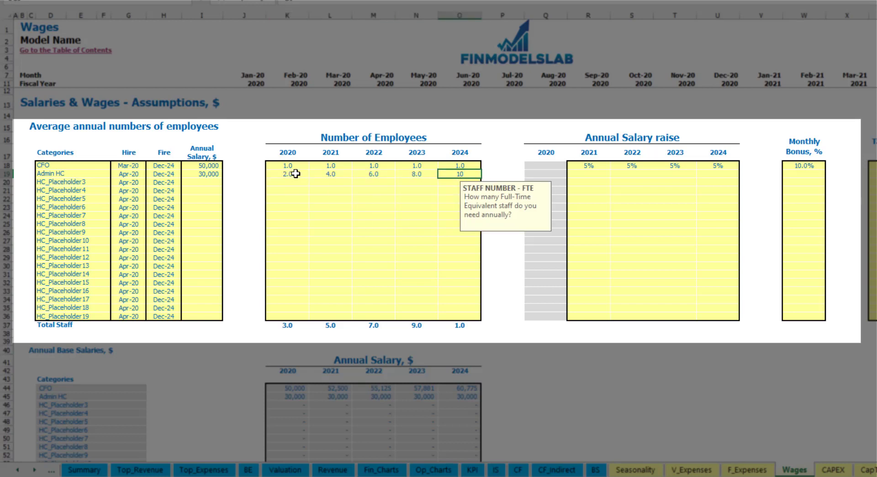
text(10)
key(Tab)
Step: Set Admin HC's annual salary raise to 3% for 2021 and copy it across 2022 through 2024
click(587, 174)
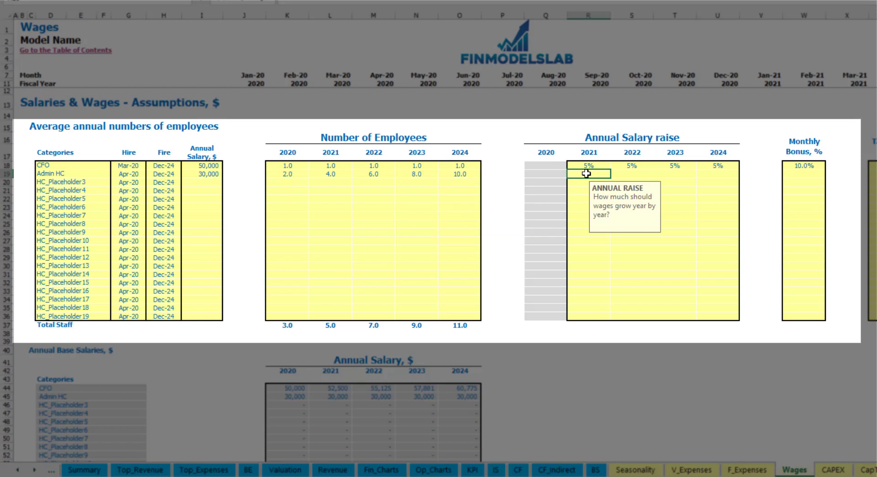
text(3)
key(ctrl+Return)
key(ctrl+c)
key(Right)
key(shift+Right)
key(shift+Right)
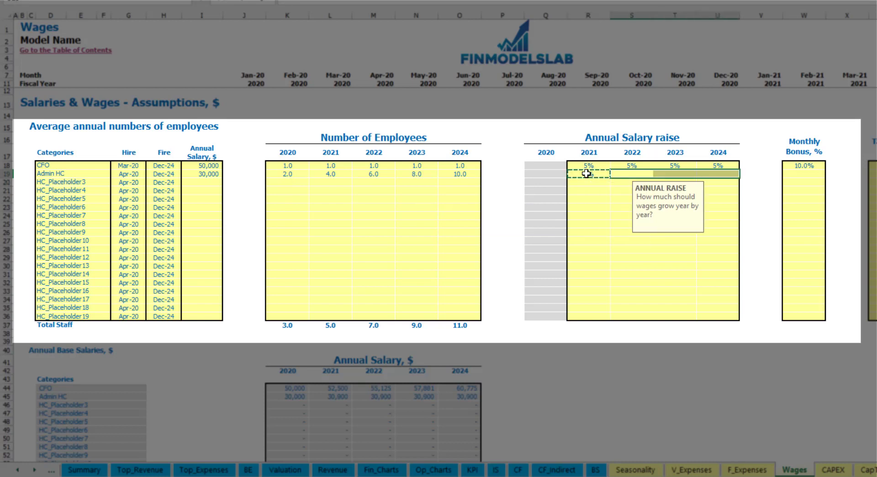
key(ctrl+v)
Step: Set Admin HC's monthly bonus to 5% and fill in the tax rate
click(816, 176)
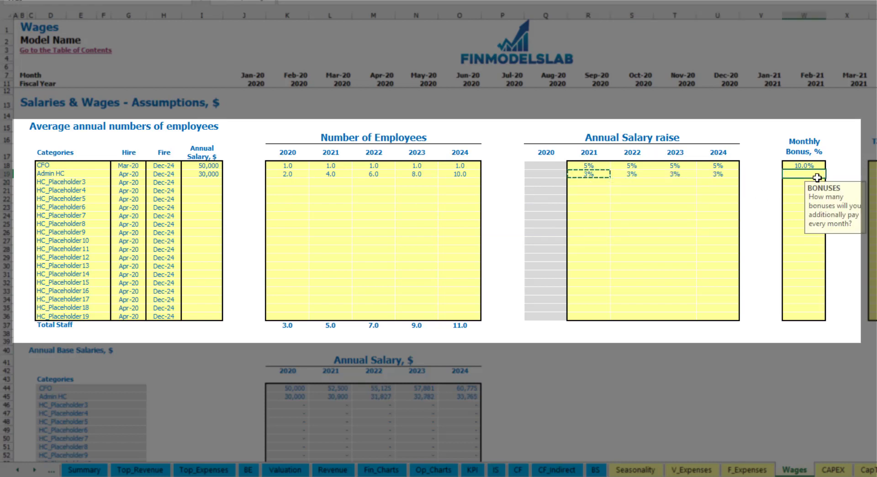
text(5)
key(Tab)
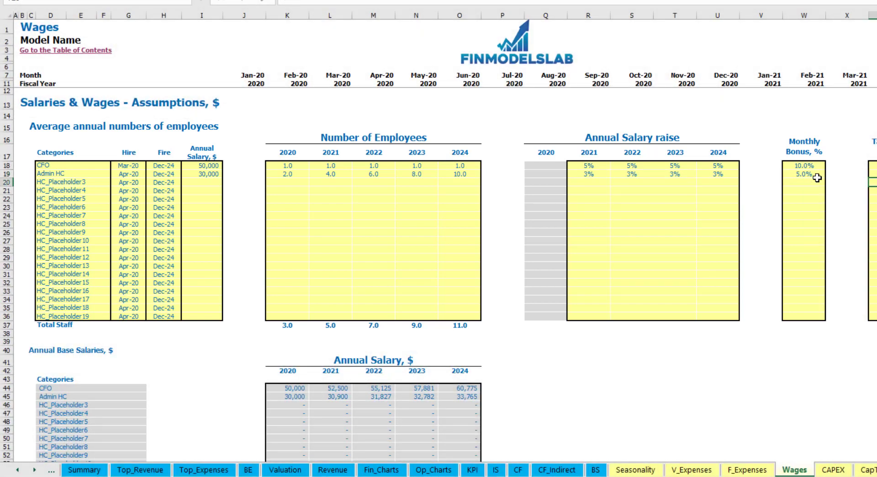
Step: Examine Admin HC's monthly headcount from Apr-20 into 2024 in the Total Staff Numbers section
scroll(365, 269, down, 3)
scroll(365, 269, down, 10)
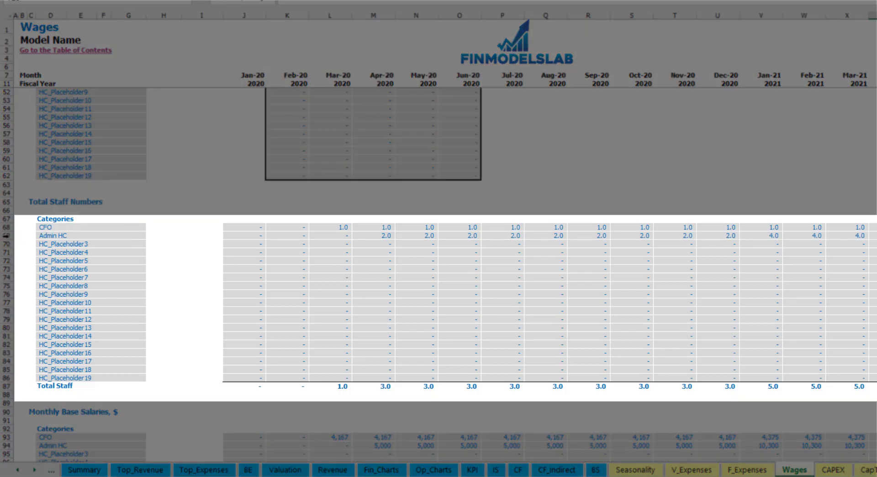
click(11, 239)
click(382, 235)
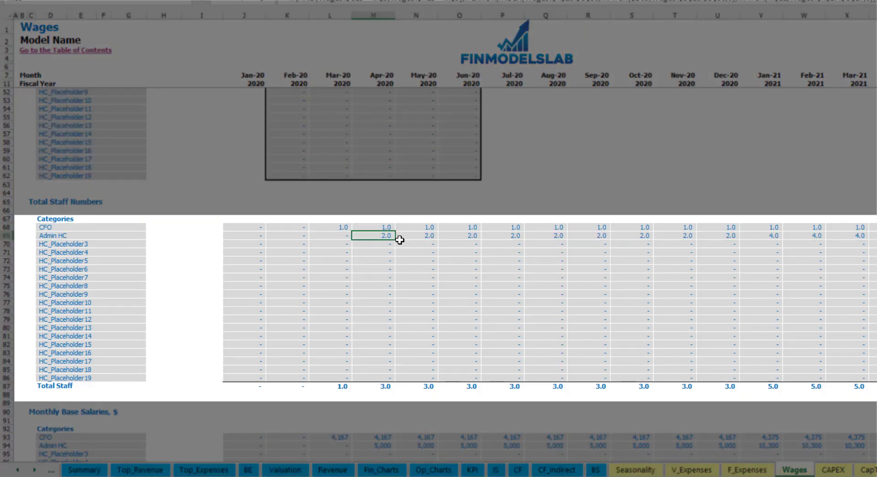
drag(388, 235, 728, 234)
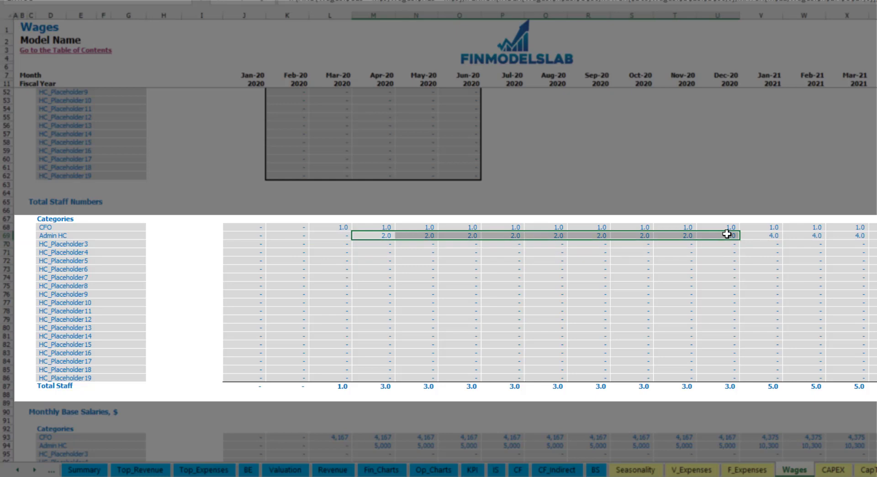
click(775, 237)
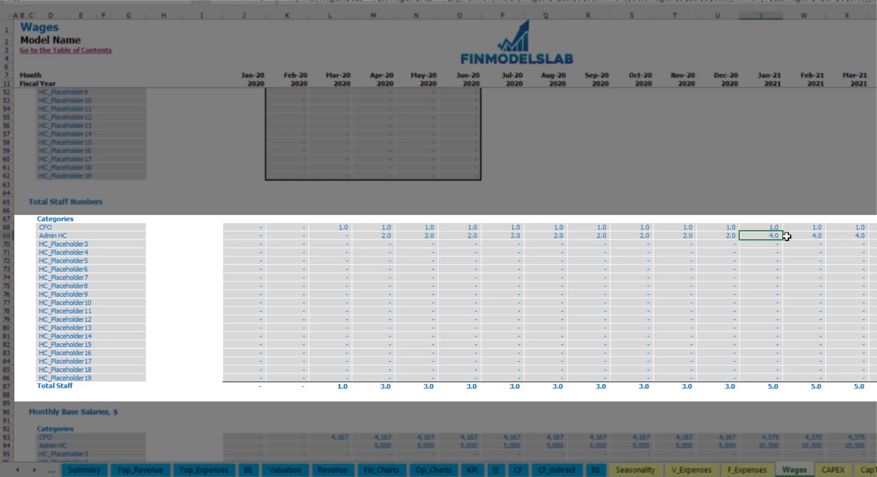
drag(786, 235, 870, 236)
scroll(438, 235, right, 5)
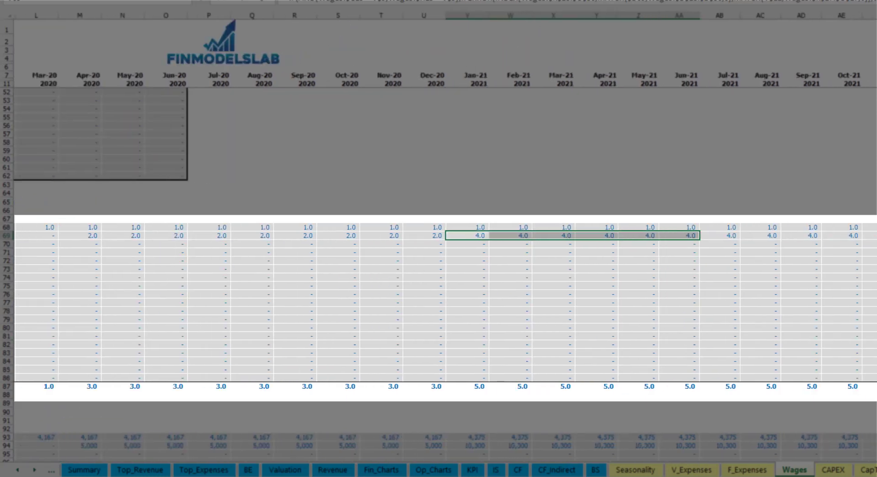
scroll(439, 236, right, 3)
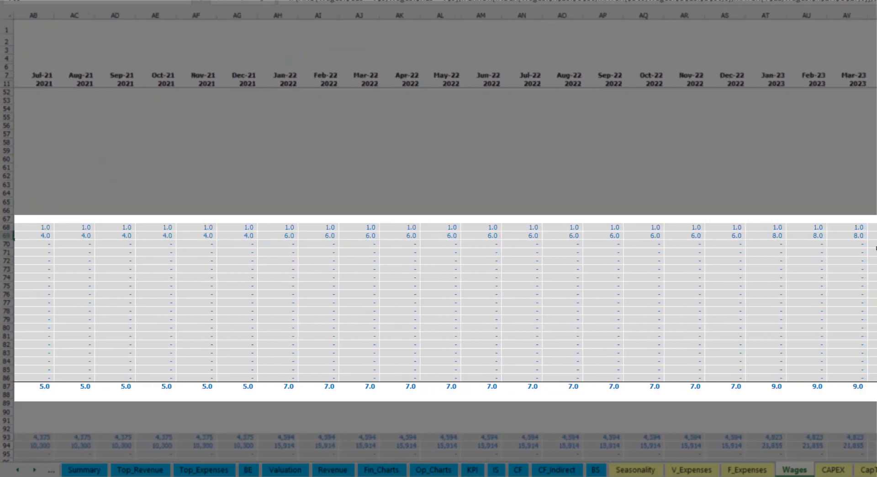
click(873, 235)
scroll(795, 233, right, 7)
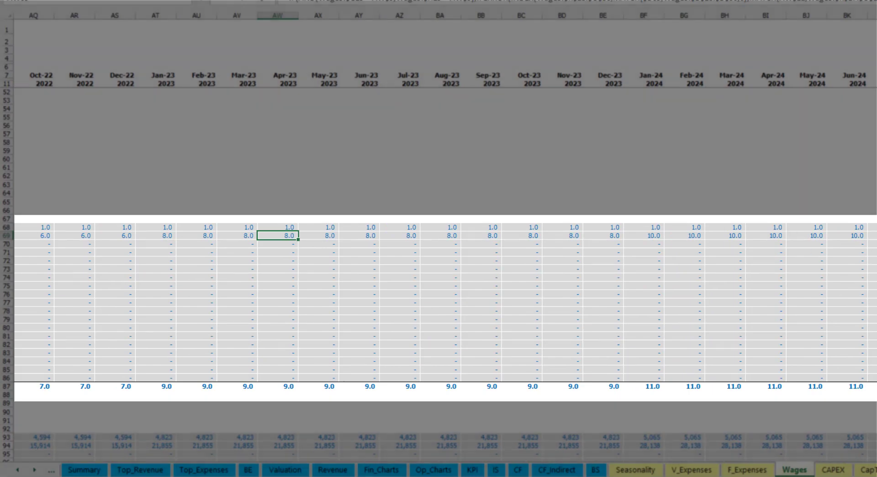
key(Home)
Step: Compare Admin HC's monthly base salaries with its staff numbers and review its Monthly Bonus and Monthly Base Taxes rows
scroll(15, 370, down, 3)
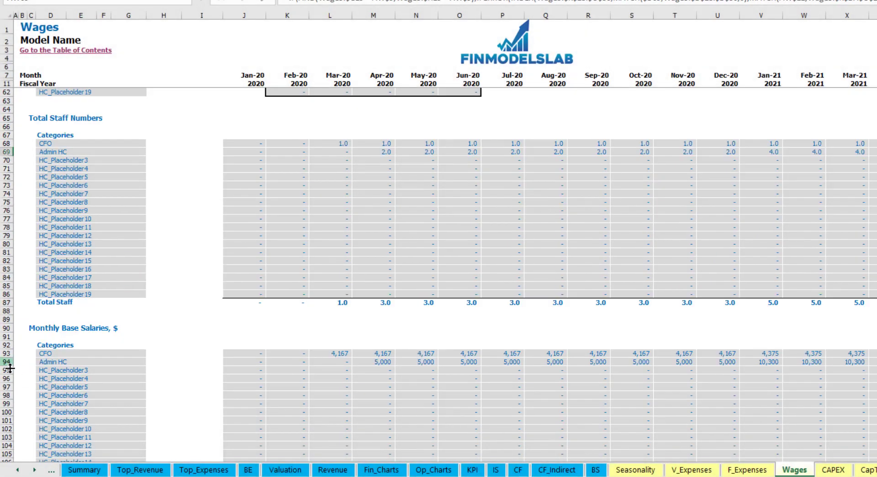
click(7, 362)
click(376, 363)
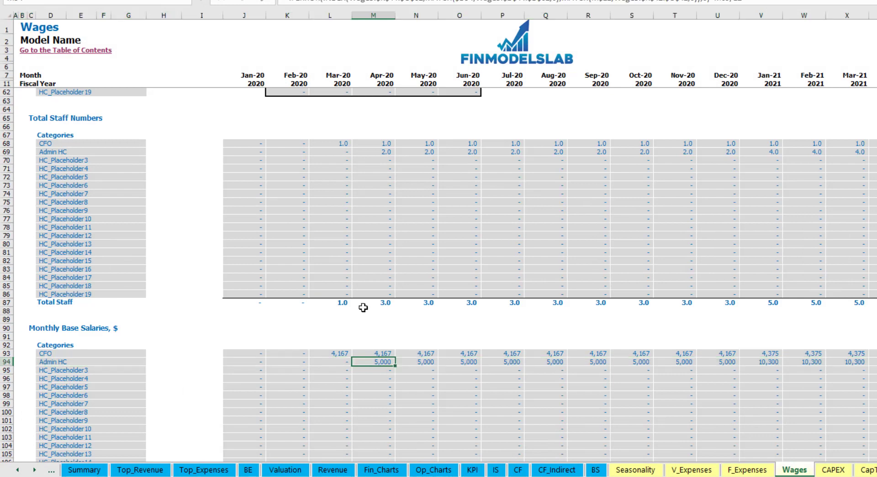
click(380, 152)
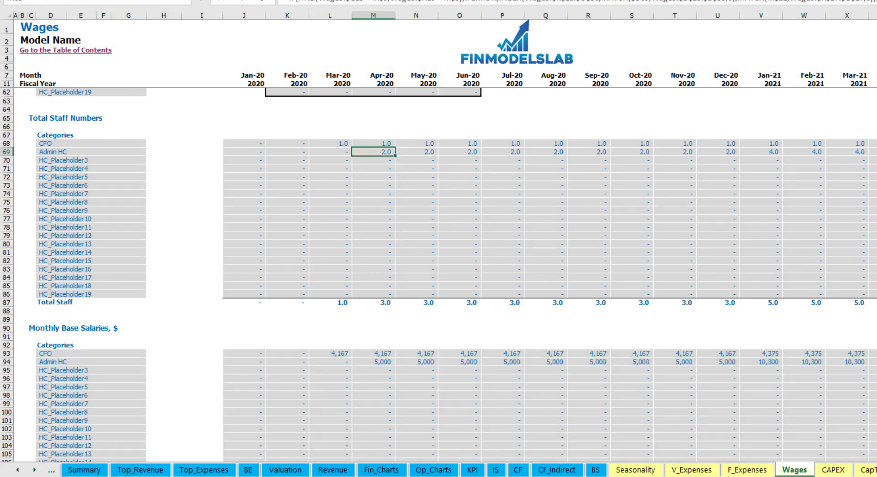
key(ctrl+])
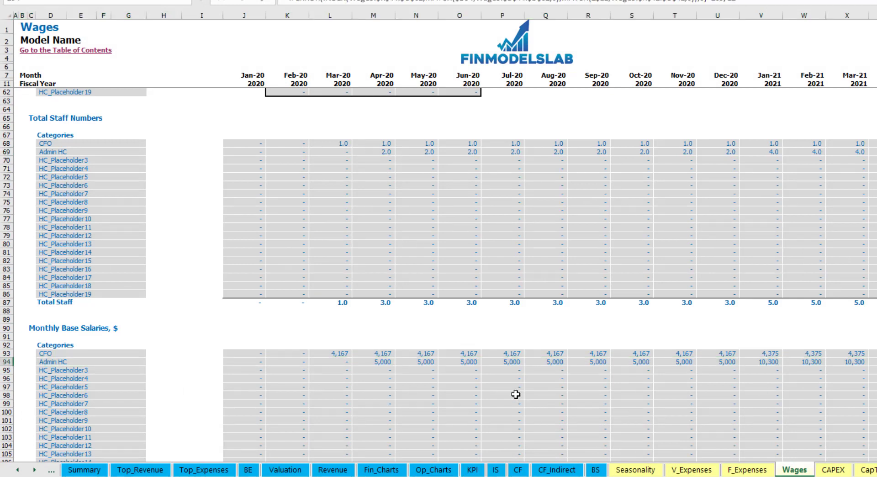
scroll(515, 394, down, 10)
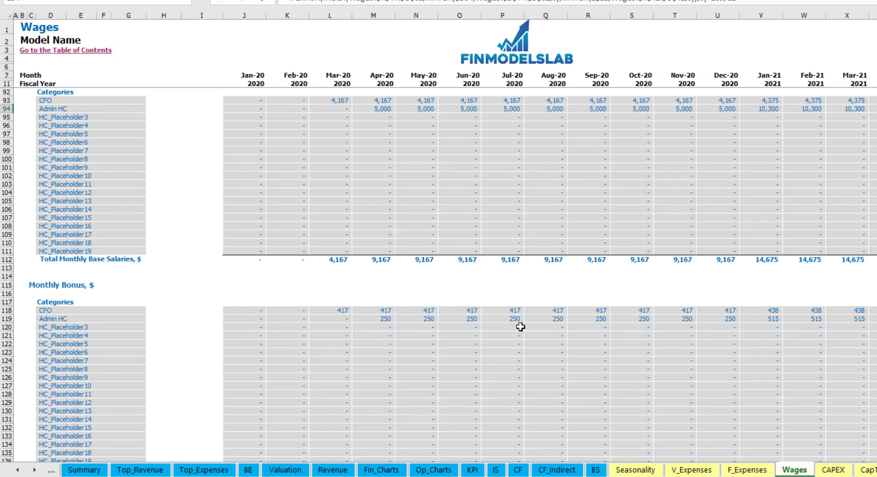
scroll(329, 329, down, 10)
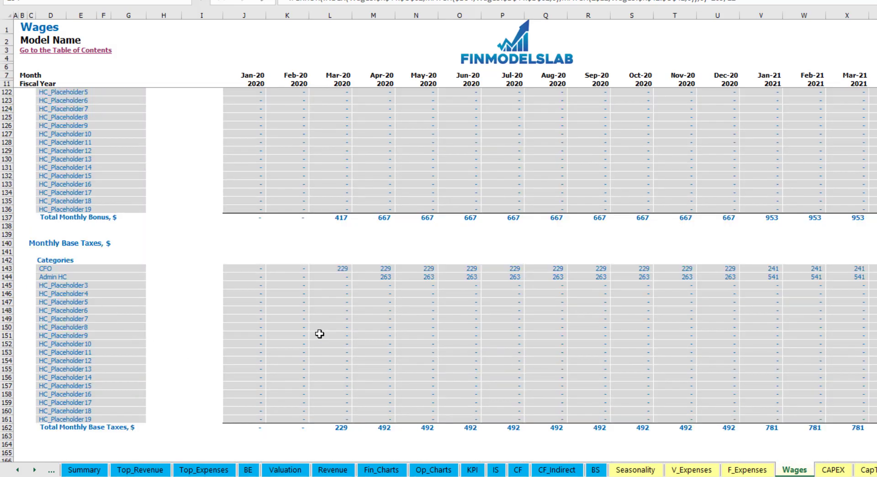
Step: Expand the Salary and Wages group on the IS sheet and examine its staff category rows and the CFO's formula
click(496, 469)
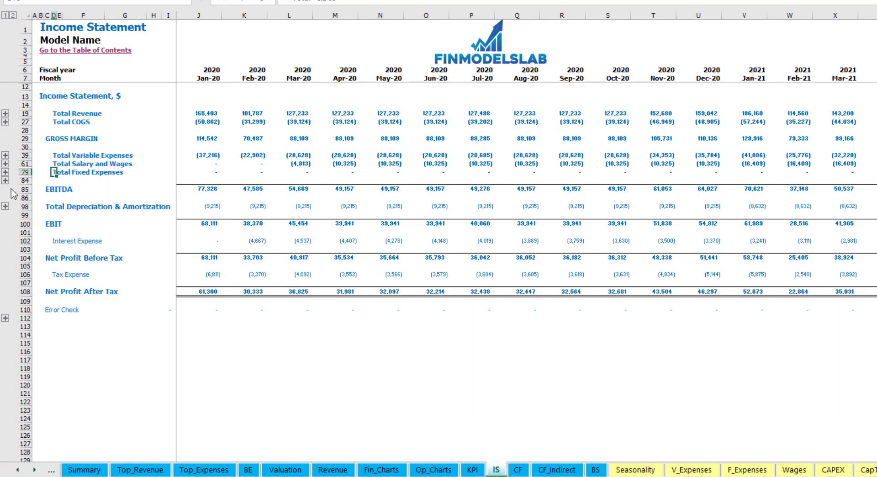
click(5, 163)
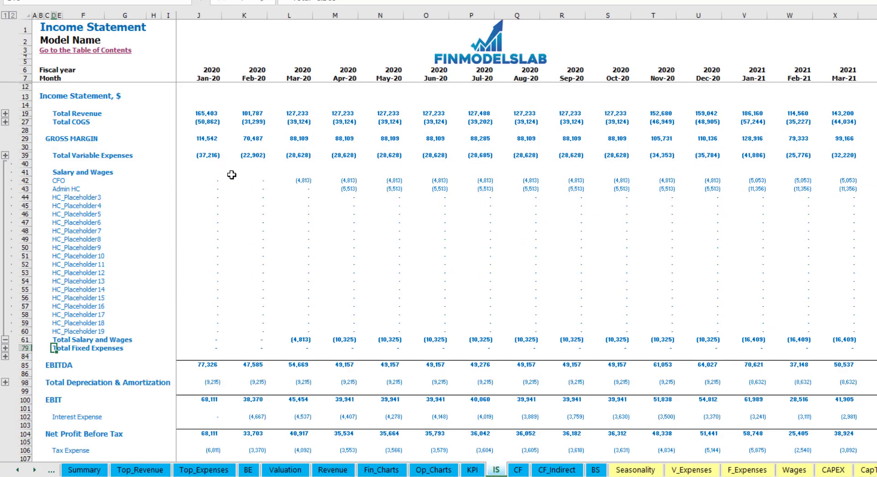
click(194, 180)
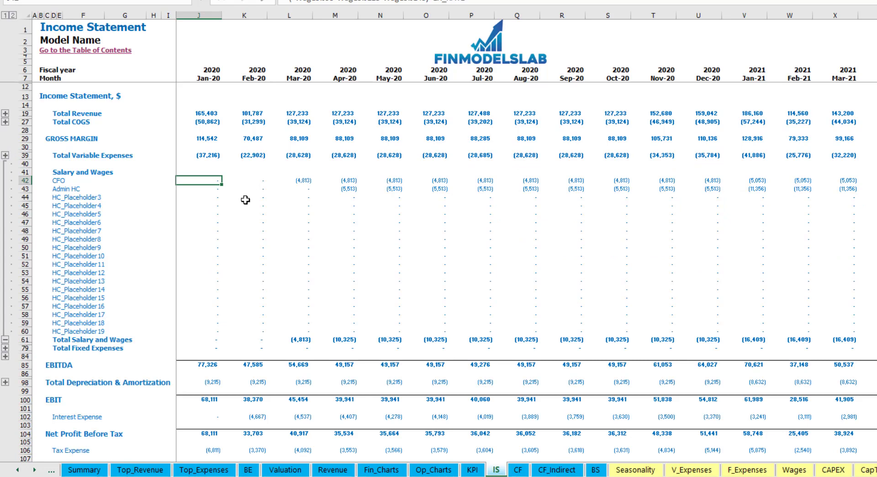
drag(59, 178, 60, 331)
click(103, 189)
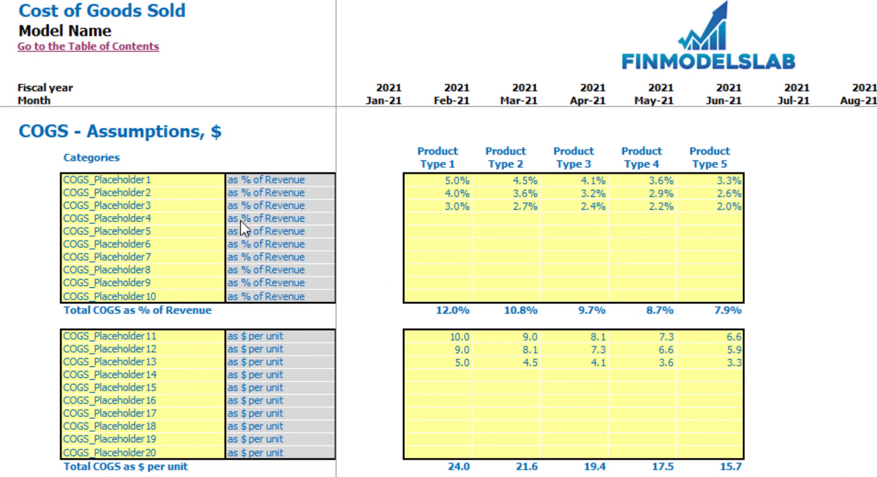
Step: Rename the first COGS category as _Pack and select its percentage of revenue for Product Type 1
click(141, 182)
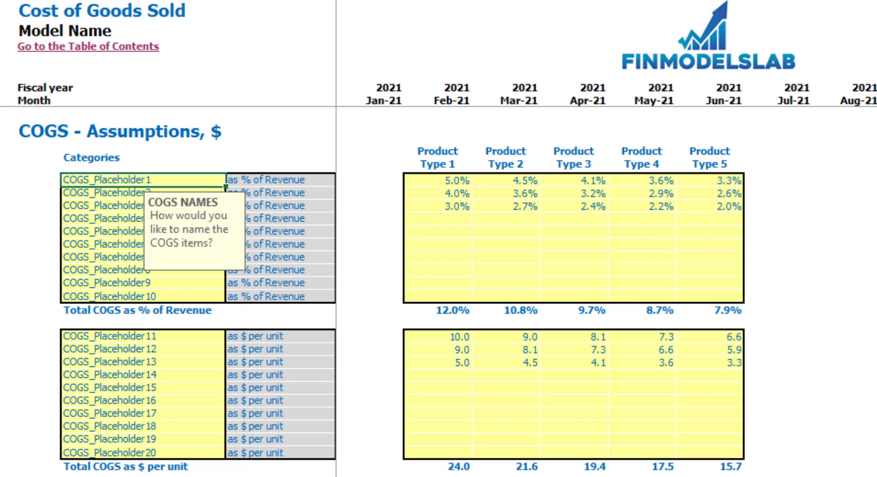
text(_Pack)
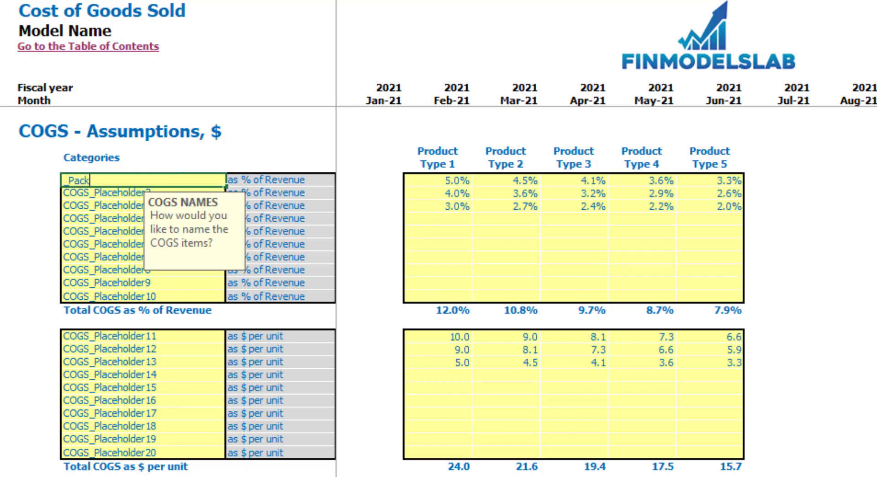
key(Return)
click(842, 315)
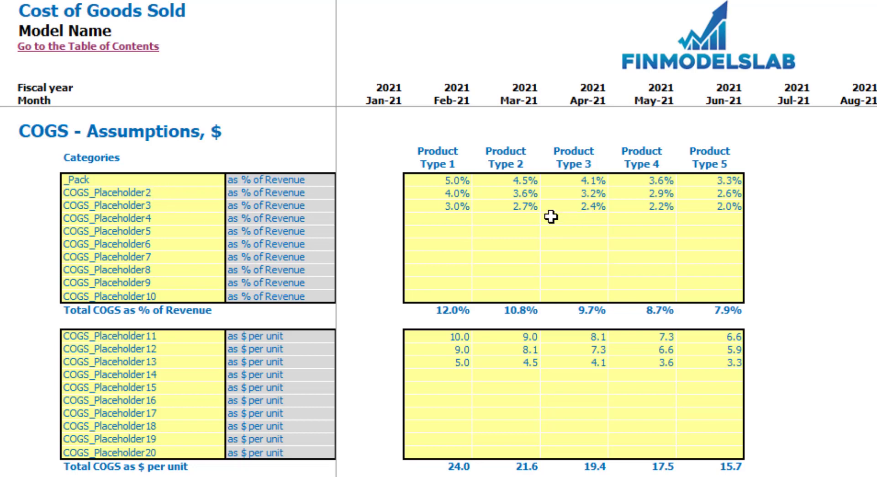
click(456, 181)
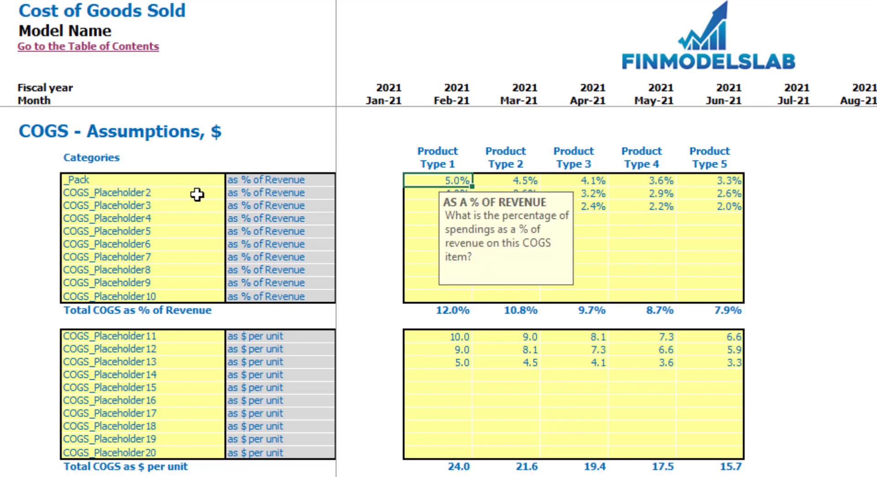
Step: Set the _Pack category's percentage of revenue to 6%, 7%, 8%, 9% and 10% for Product Types 1 through 5
key(Tab)
text(7)
key(Tab)
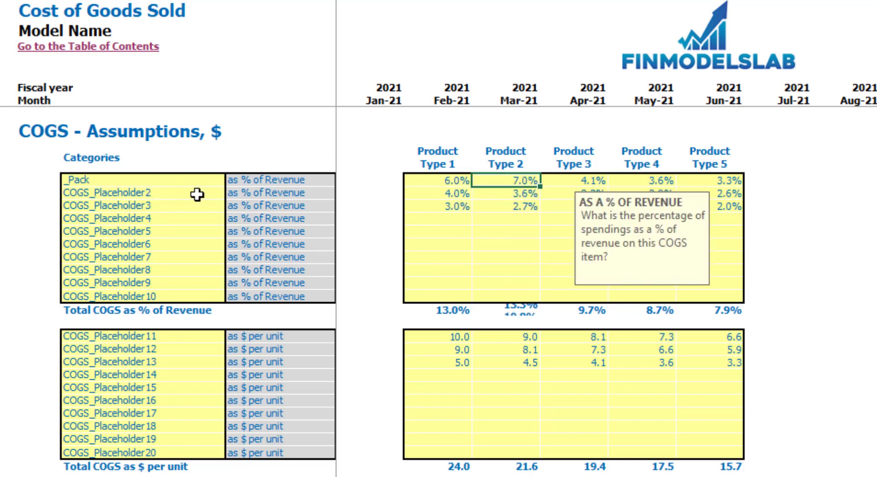
text(8)
key(Tab)
text(9)
key(Tab)
text(10)
key(Return)
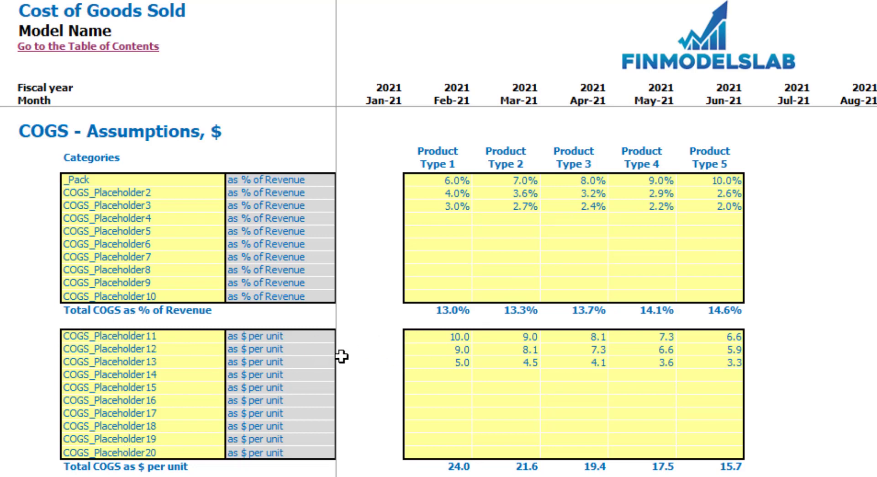
click(430, 338)
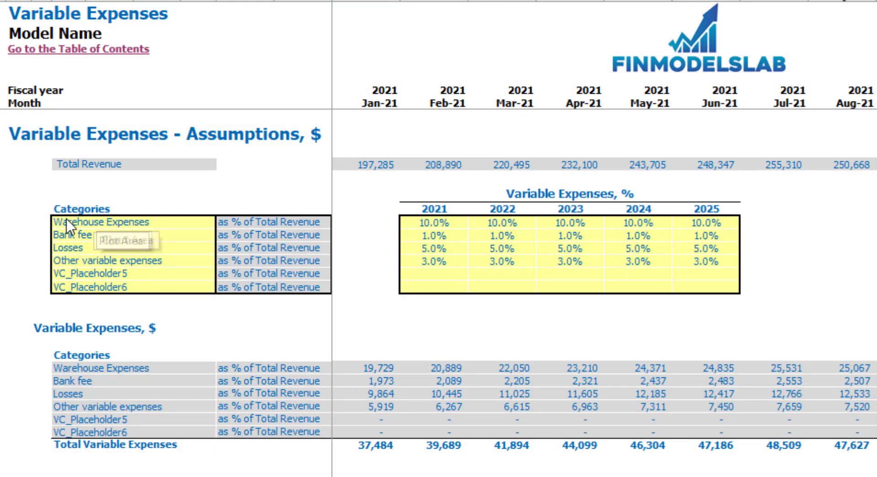
Step: Set Warehouse Expenses on the Variable Expenses sheet to 12%, 14%, 16% and 18% of revenue for 2022 through 2025
click(115, 224)
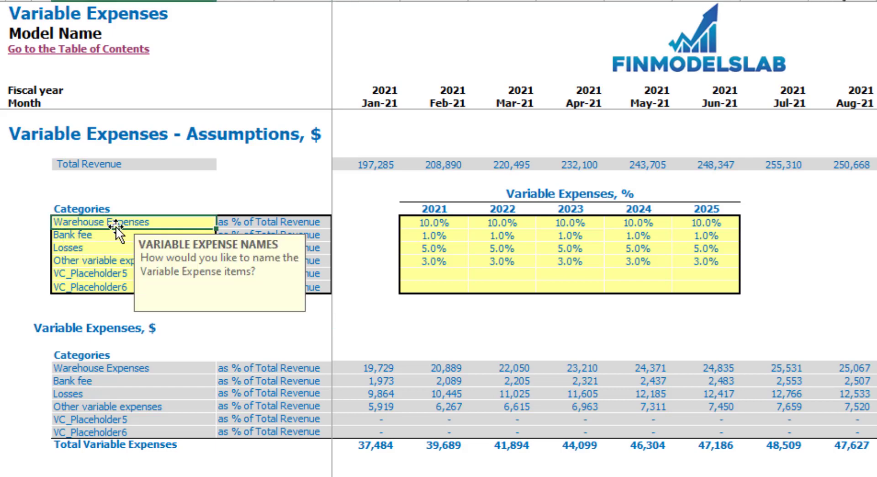
click(146, 192)
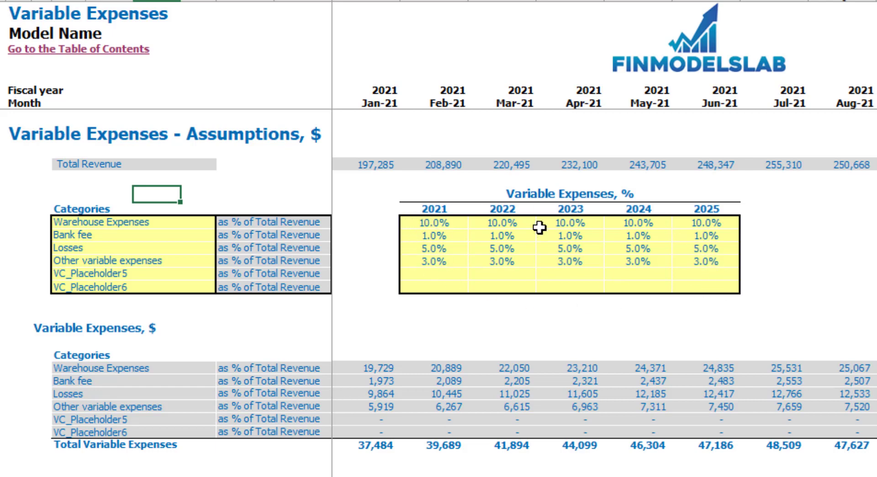
click(458, 224)
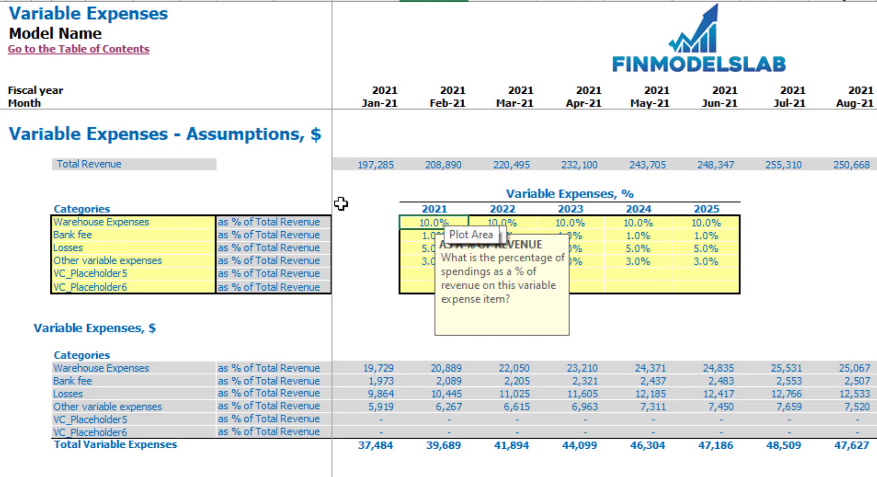
click(483, 224)
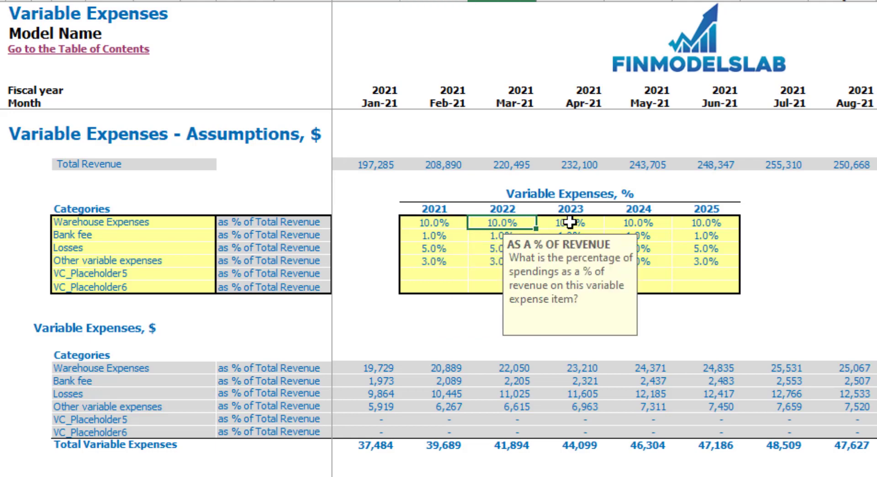
text(12)
key(Tab)
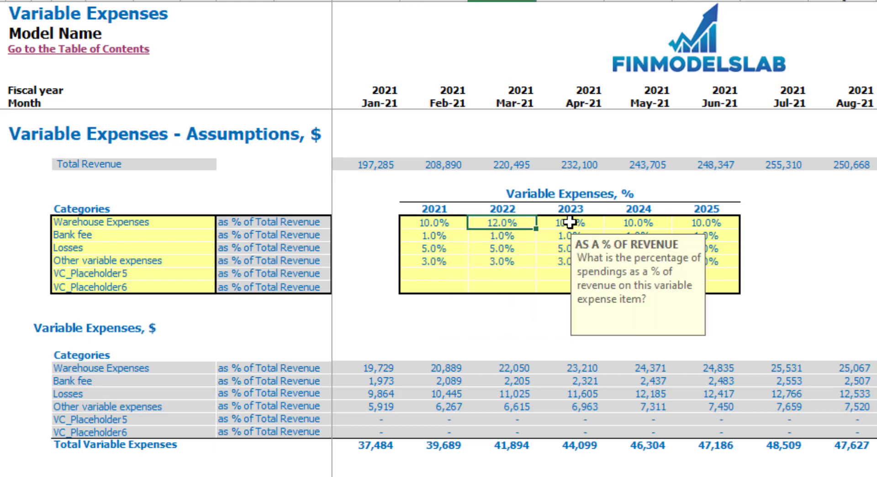
text(14)
key(Tab)
text(16)
key(Tab)
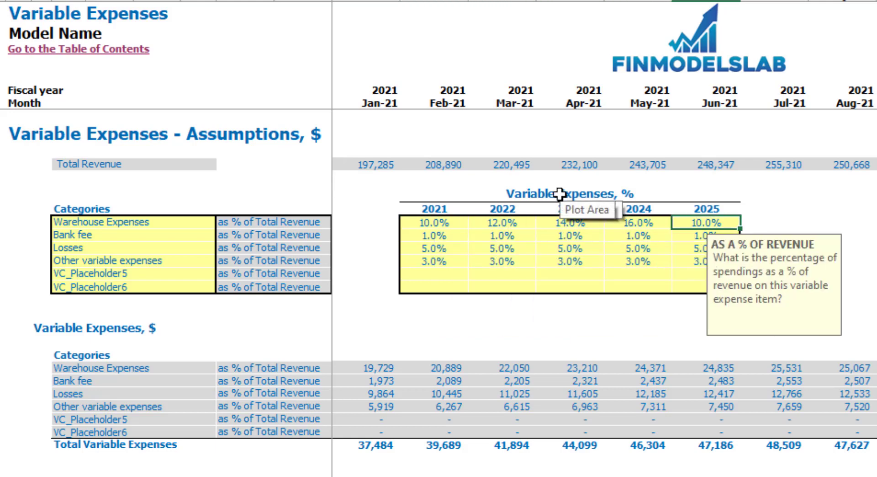
text(18)
key(Tab)
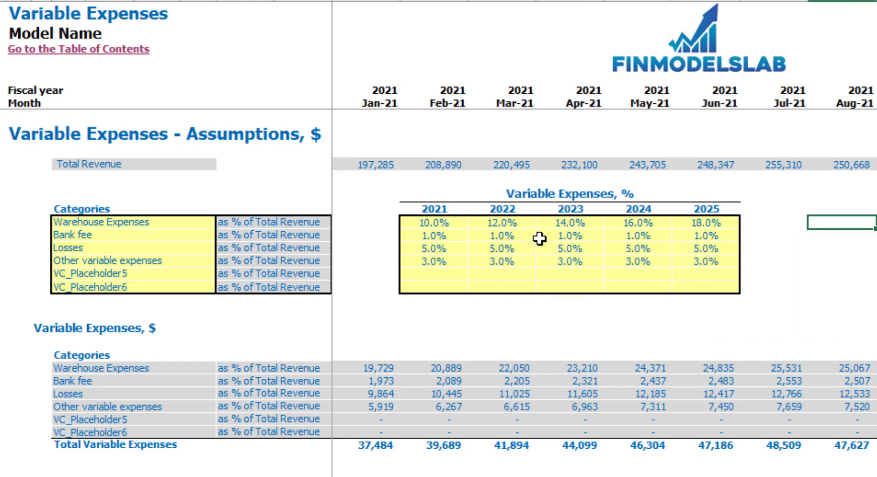
Step: Change the Warehouse Expenses percentages to 9%, 8%, 7% and 6% for 2022 through 2025
click(505, 223)
text(9)
key(Tab)
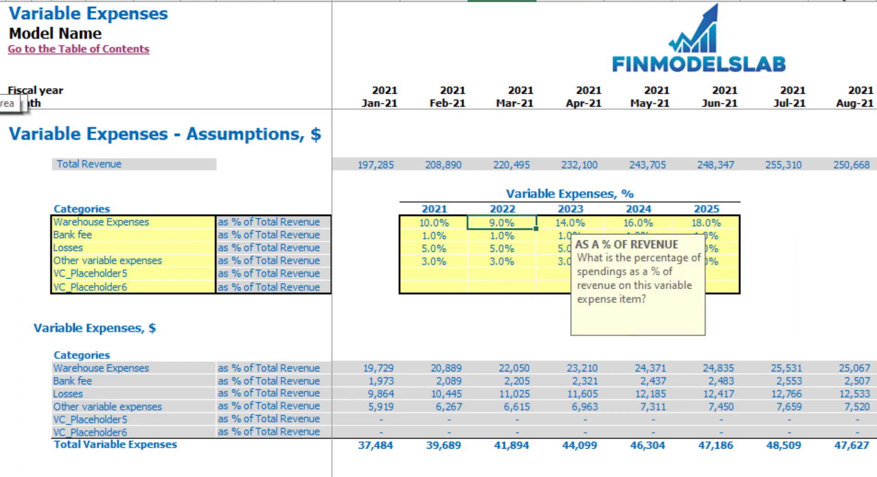
text(8)
key(Tab)
text(7)
key(Tab)
text(6)
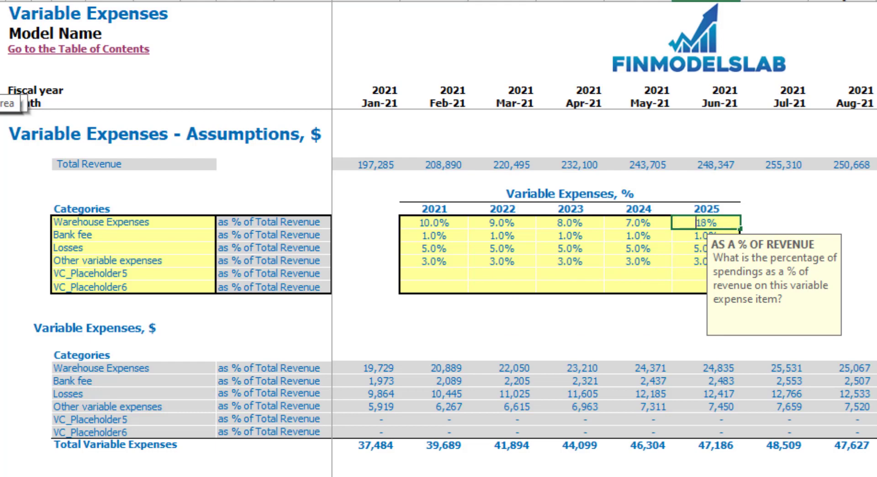
key(Tab)
key(Down)
key(Down)
key(Down)
key(Down)
key(Right)
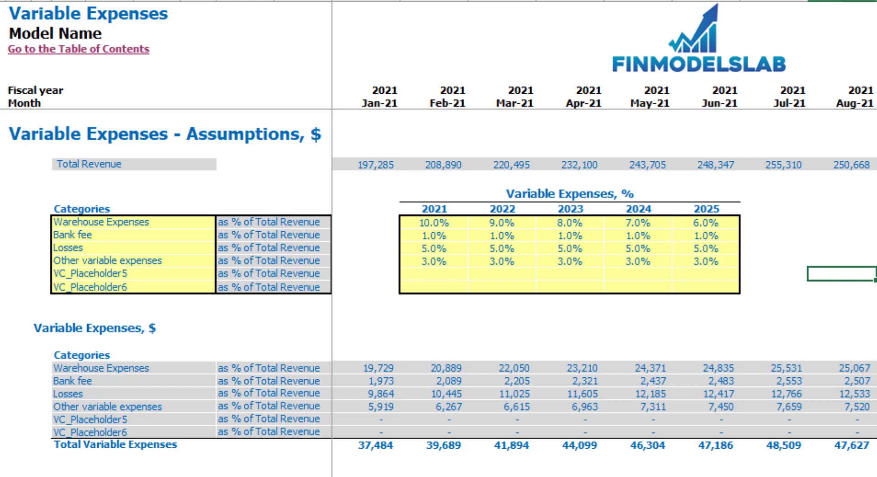
Step: Rename the first fixed expense category on the F_Expenses sheet as Utilities
key(ctrl+Page_Down)
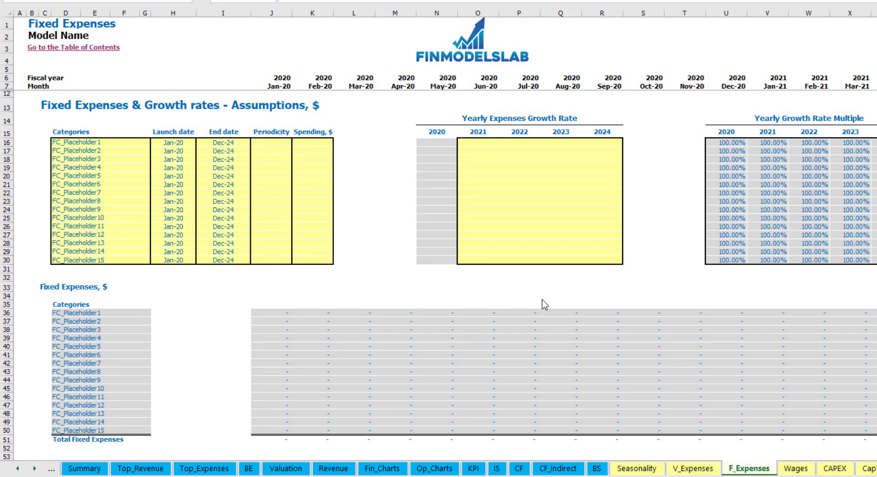
click(102, 142)
text(Utilities)
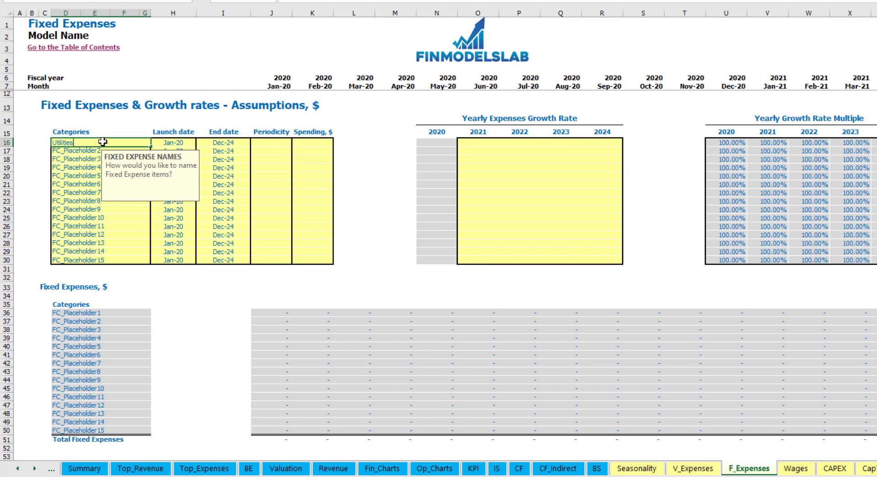
key(Return)
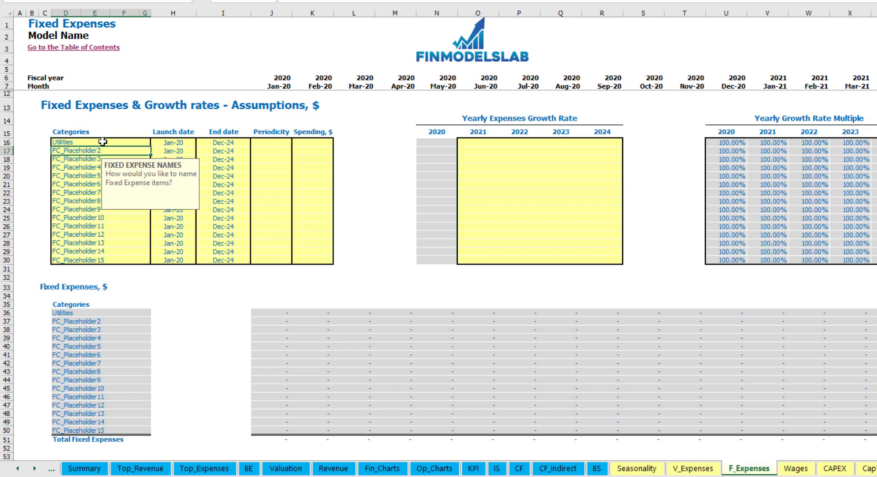
Step: Set Utilities' launch date to Mar-20 and check its end date against the monthly timeline
click(175, 140)
click(200, 143)
click(171, 167)
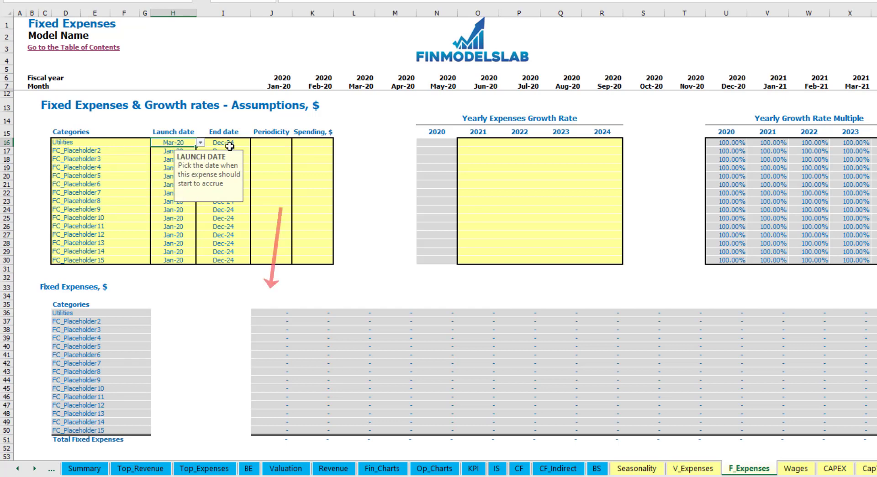
click(230, 143)
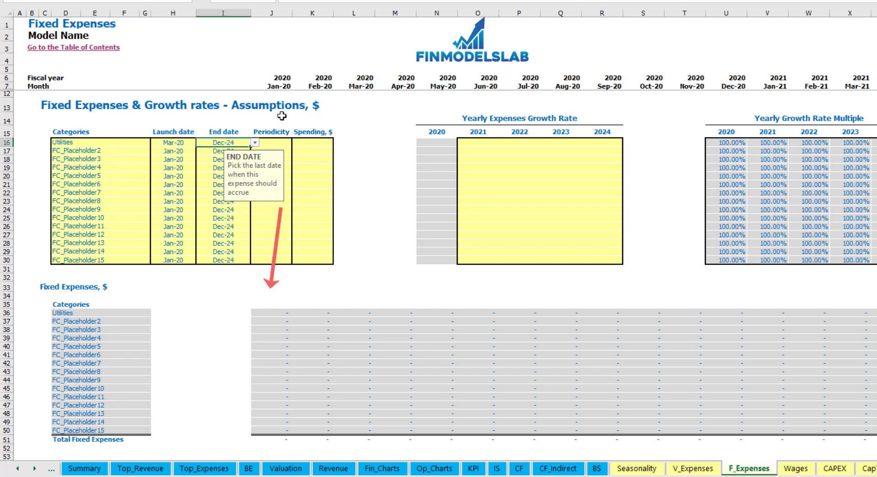
click(279, 86)
key(ctrl+Right)
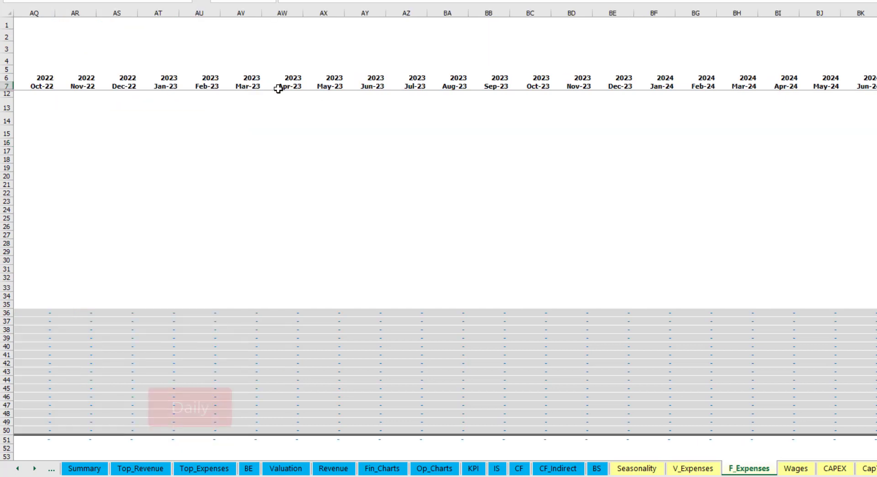
key(ctrl+Left)
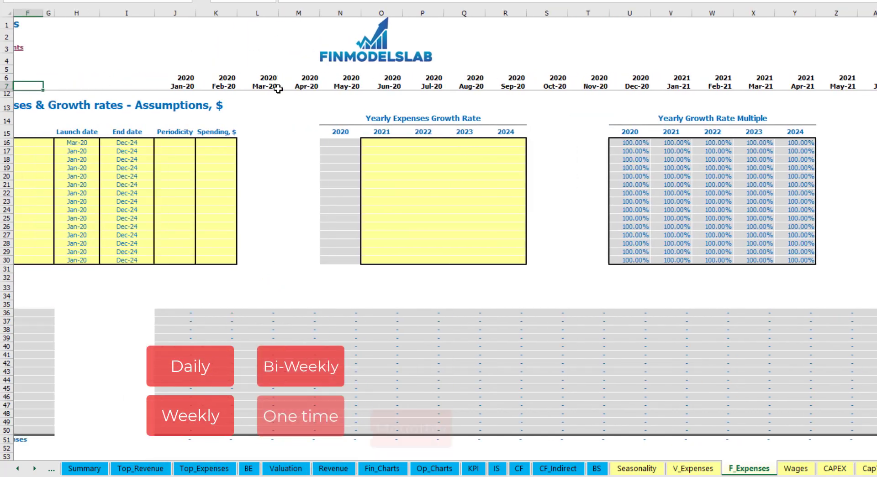
key(Home)
Step: Set Utilities' periodicity to Daily and its spending to $50
click(288, 143)
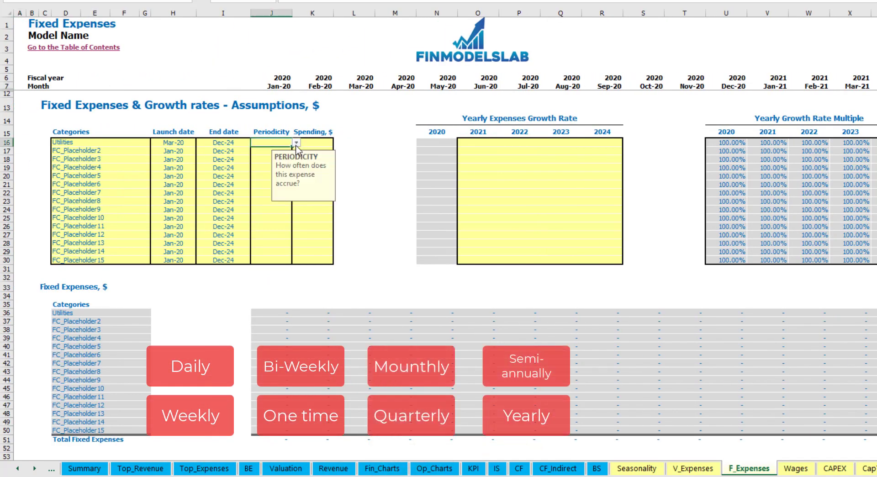
click(296, 143)
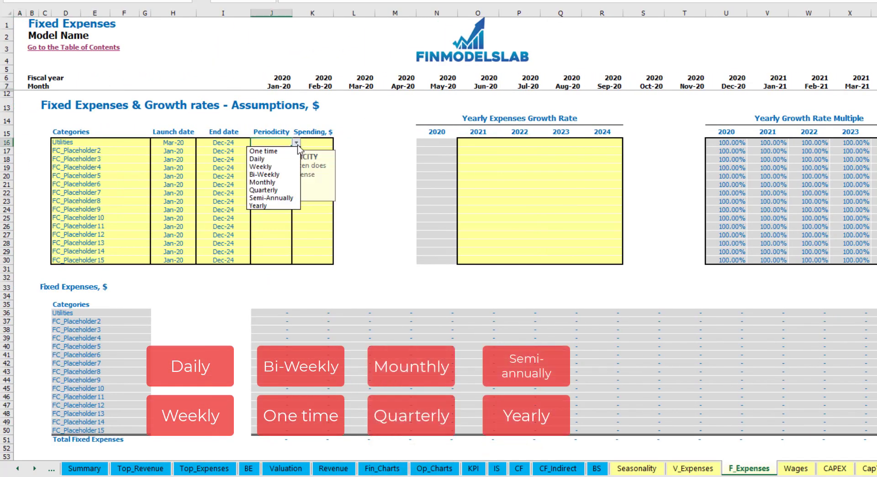
click(278, 161)
key(Tab)
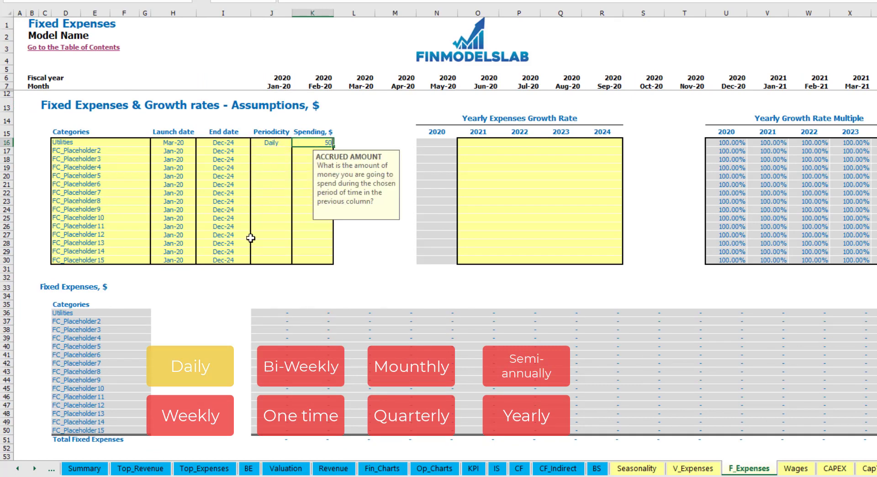
text(50)
key(Return)
Step: Examine Utilities' monthly fixed expenses from Mar-20 to May-20 against the month headings
click(360, 314)
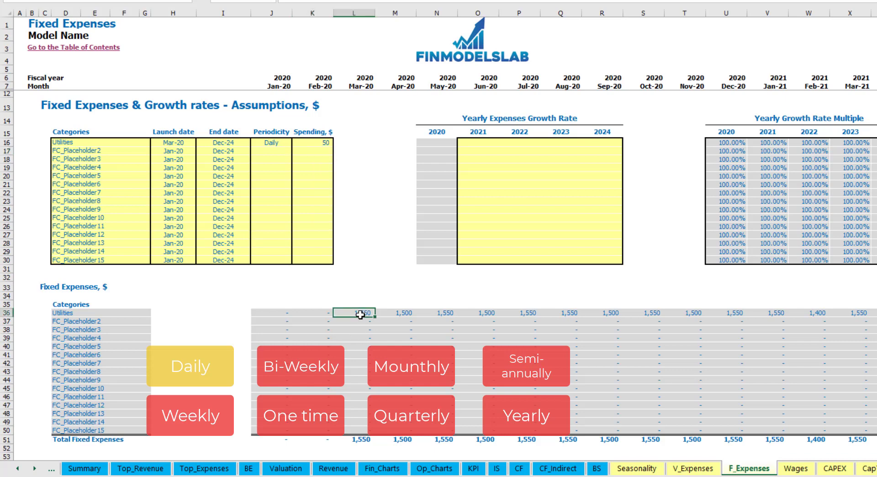
key(Right)
key(Right)
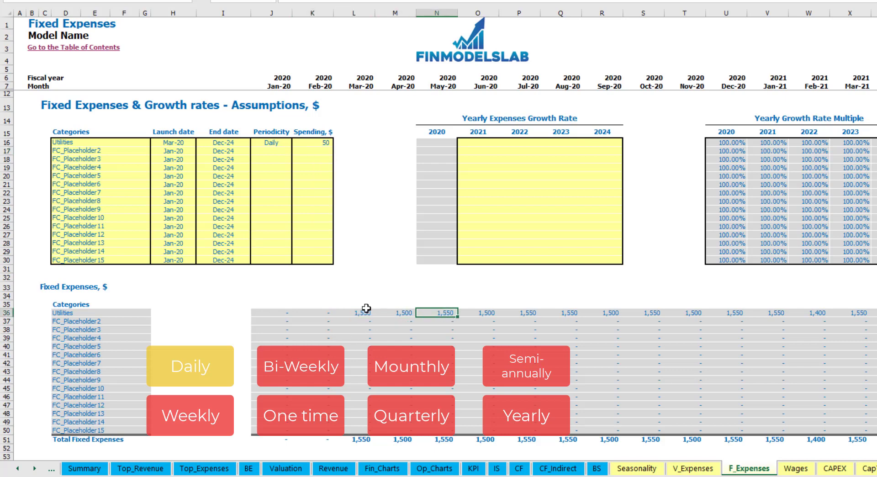
click(366, 310)
click(388, 314)
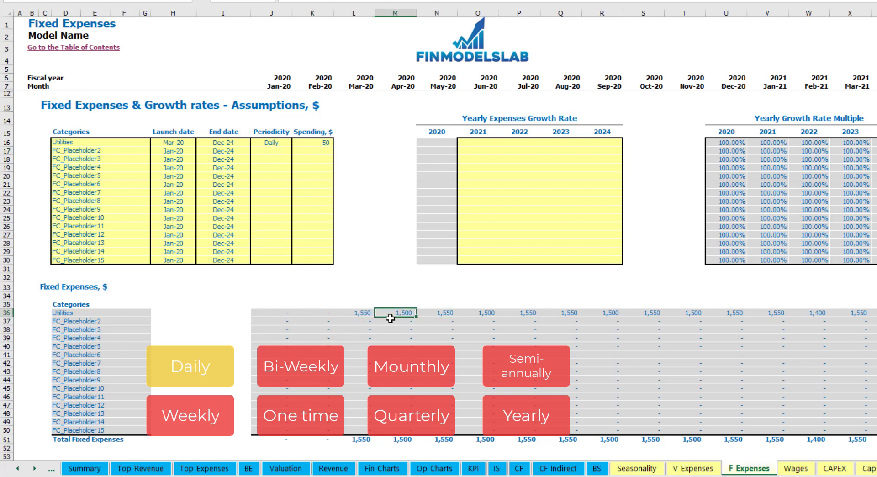
click(358, 86)
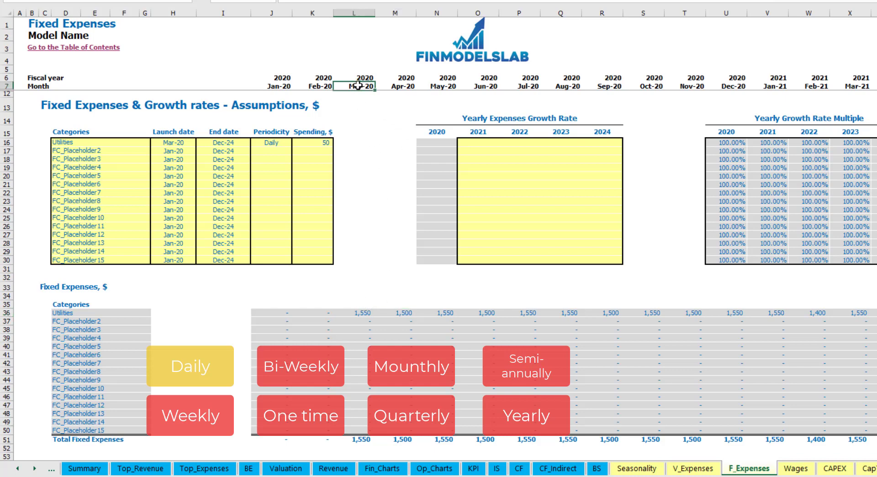
click(365, 314)
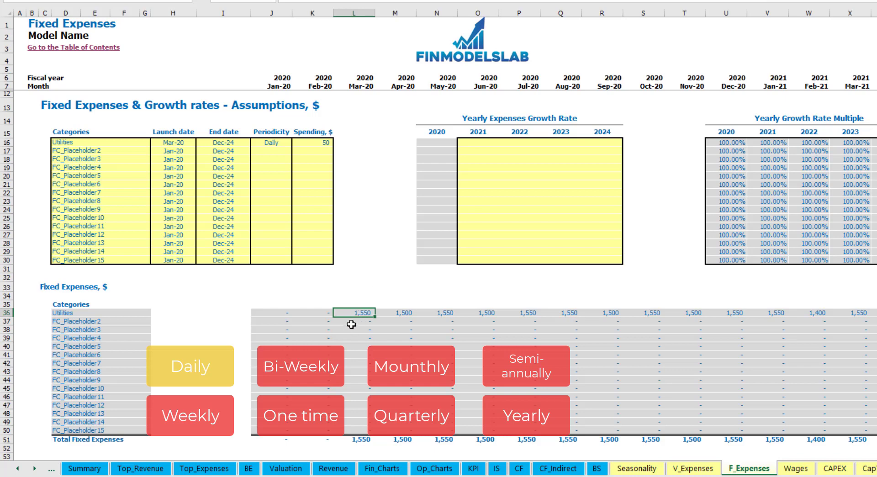
click(406, 313)
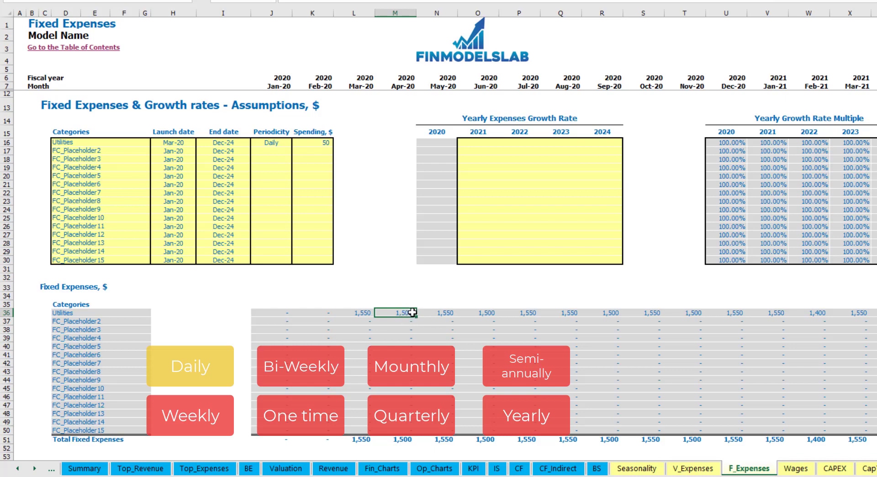
Step: Set Utilities' yearly expense growth rate to 5% for 2021 and copy it across 2022 through 2024
click(485, 144)
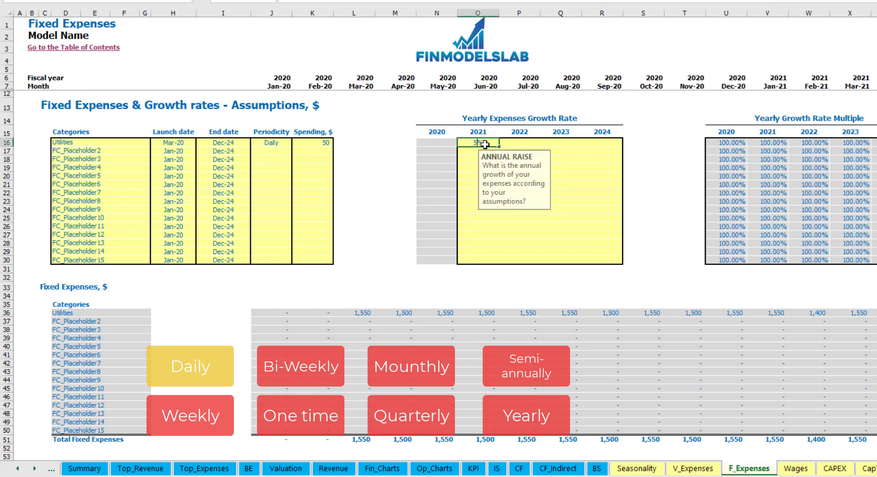
text(5%)
key(ctrl+Return)
key(ctrl+c)
key(Right)
key(shift+Right)
key(shift+Right)
key(ctrl+v)
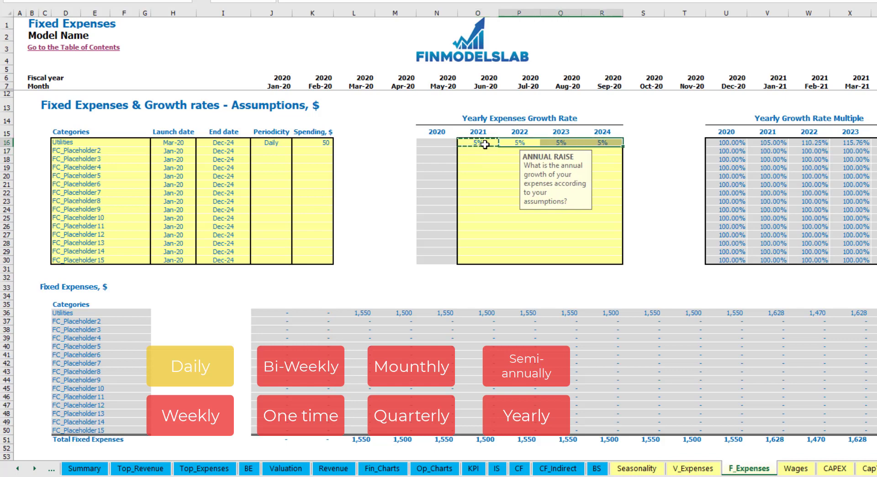
Step: Compare Utilities' growth rates with its yearly multiples and monthly expenses into 2022, and select the FC_Placeholder2 category name
drag(478, 143, 602, 143)
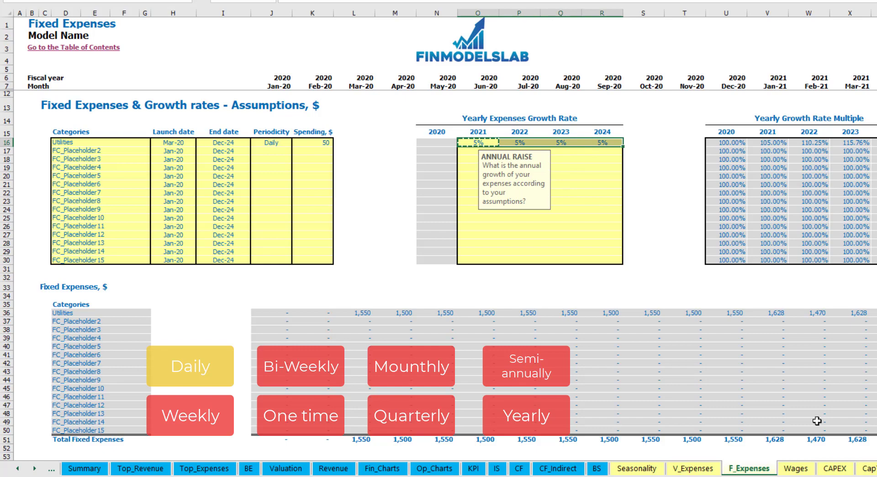
scroll(438, 228, right, 12)
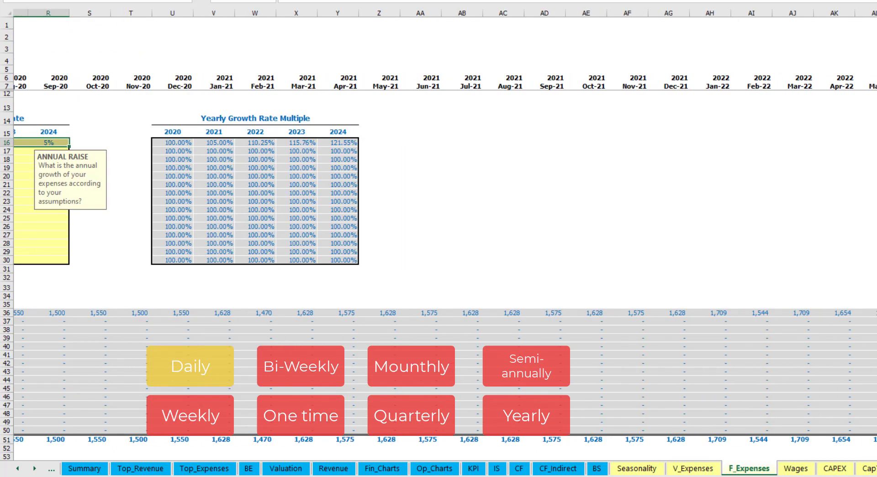
scroll(438, 229, left, 6)
scroll(224, 223, left, 6)
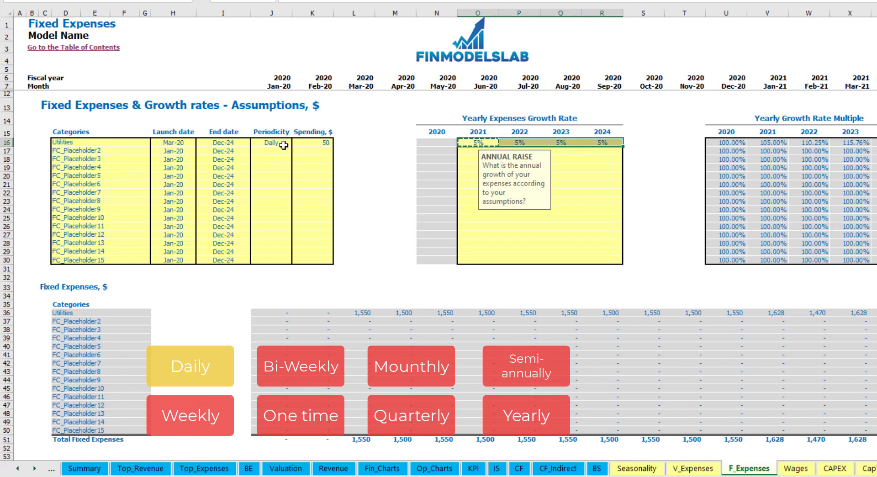
click(109, 149)
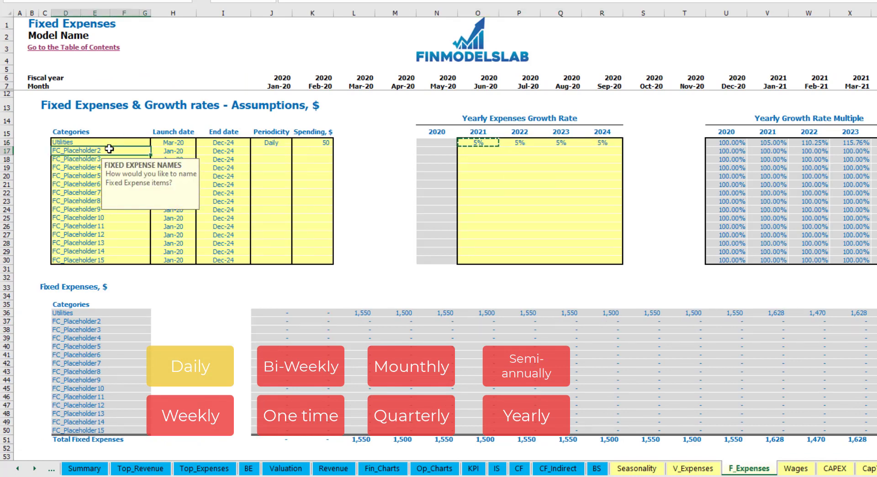
Step: Name the second fixed expense category Advertising, with launch date Mar-20 and end date Aug-24
text(Advertising)
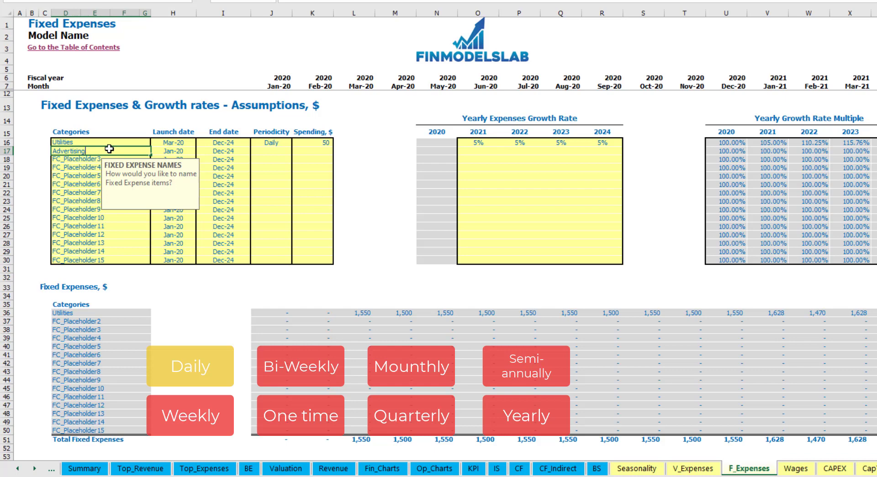
key(Return)
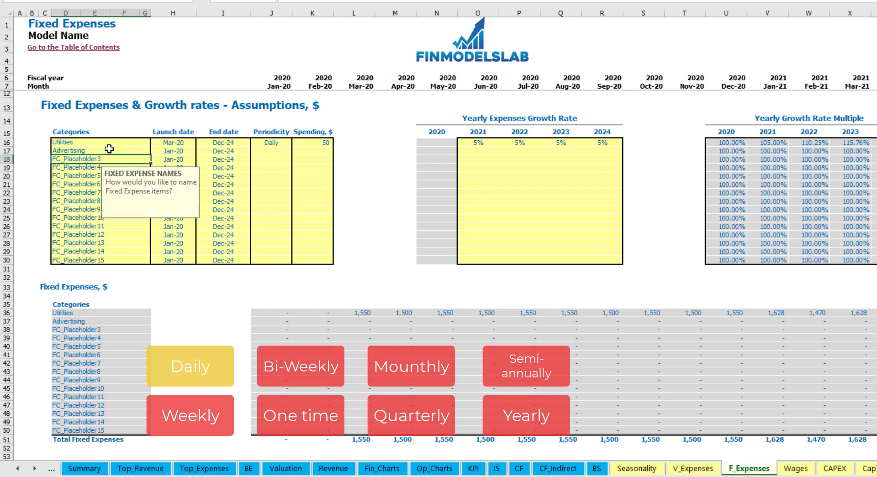
click(173, 153)
click(200, 151)
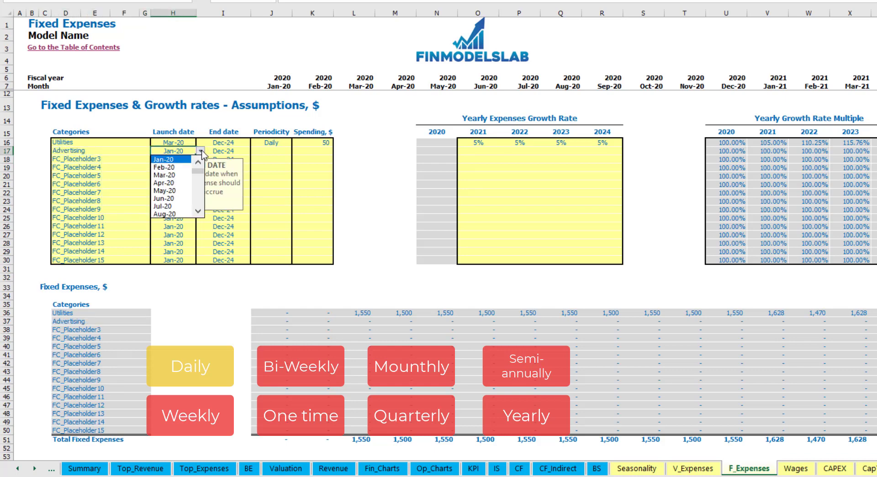
click(183, 175)
click(237, 151)
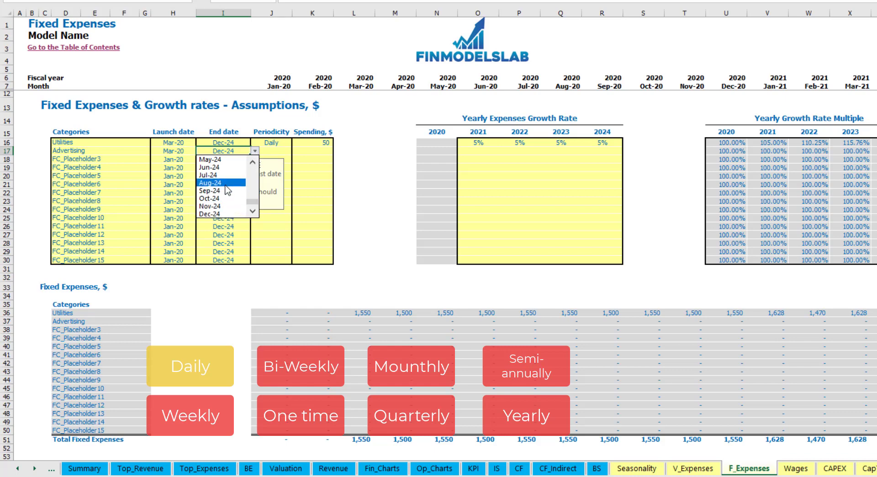
click(225, 184)
Step: Set Advertising's periodicity to Weekly and its spending to $100
click(270, 151)
click(296, 150)
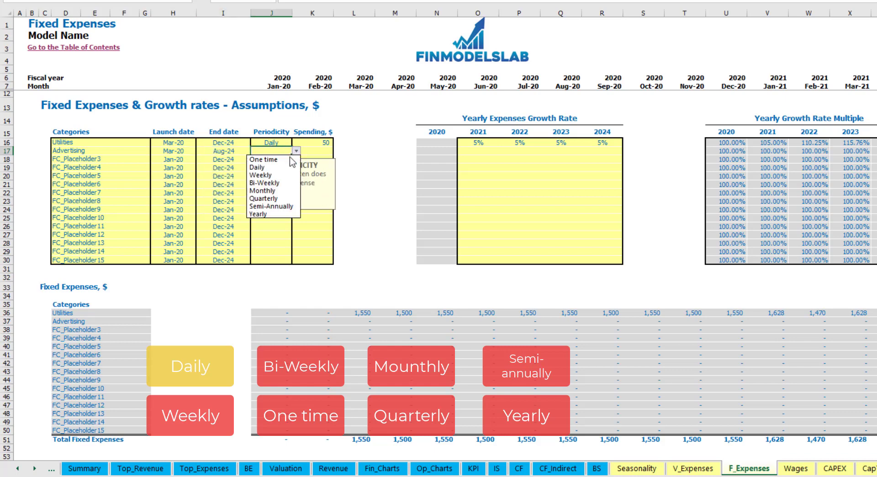
click(279, 175)
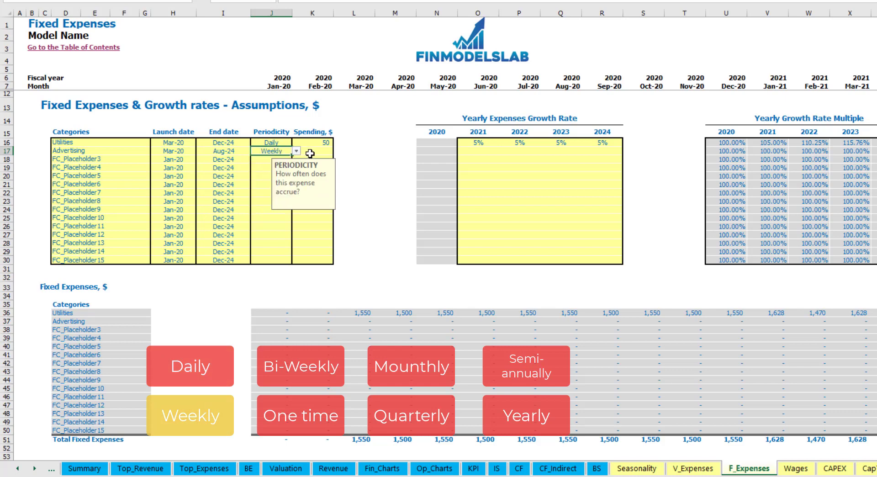
click(310, 153)
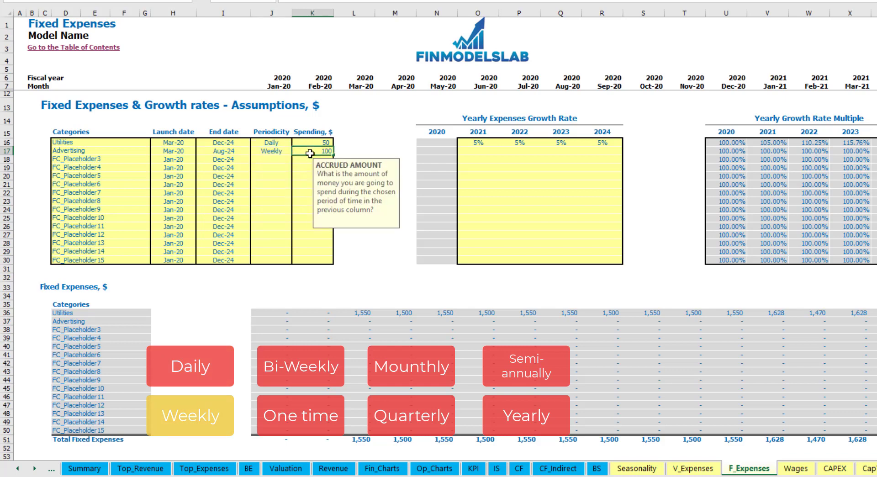
text(100)
key(Return)
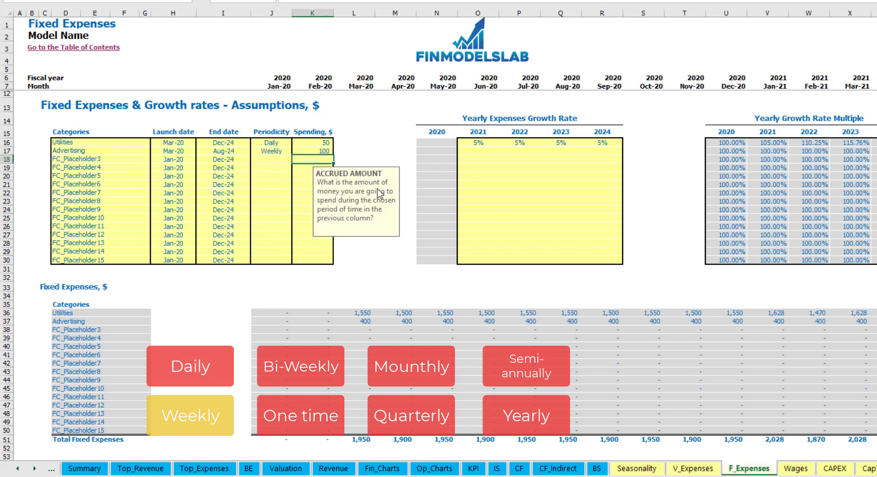
Step: Check Advertising's monthly fixed expenses from Mar-20 through 2024
click(366, 321)
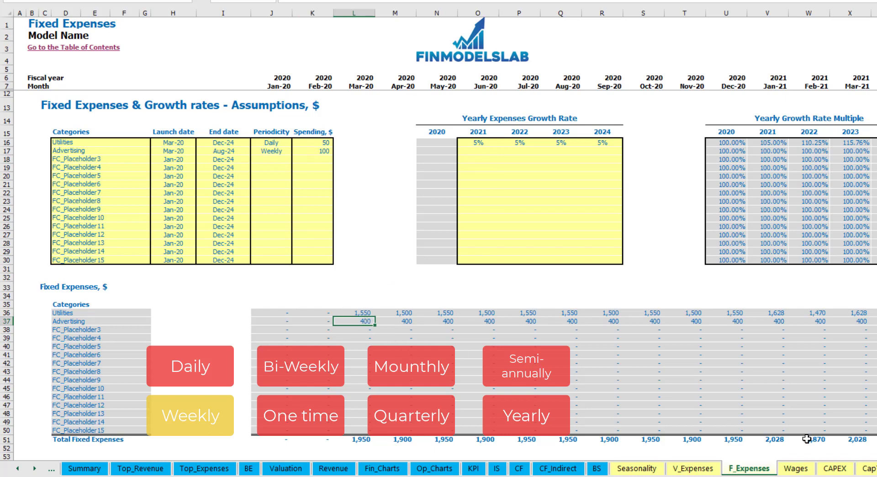
scroll(438, 228, right, 10)
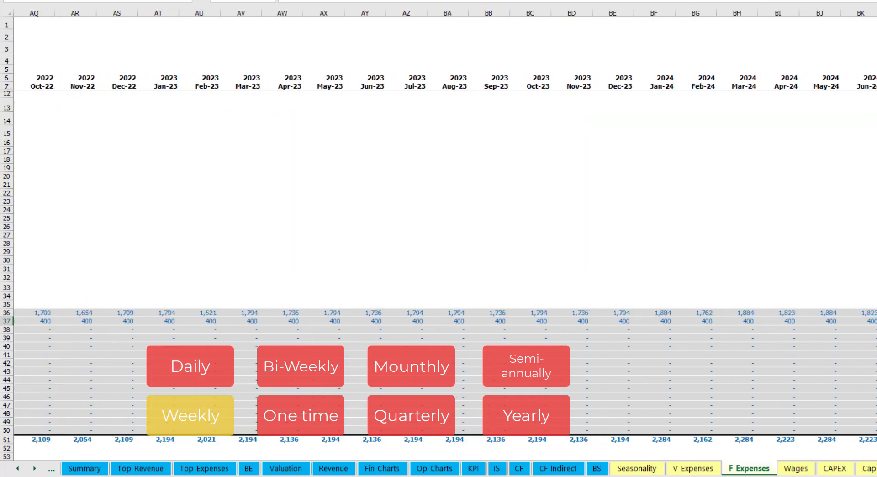
key(ctrl+space)
key(Right)
key(Home)
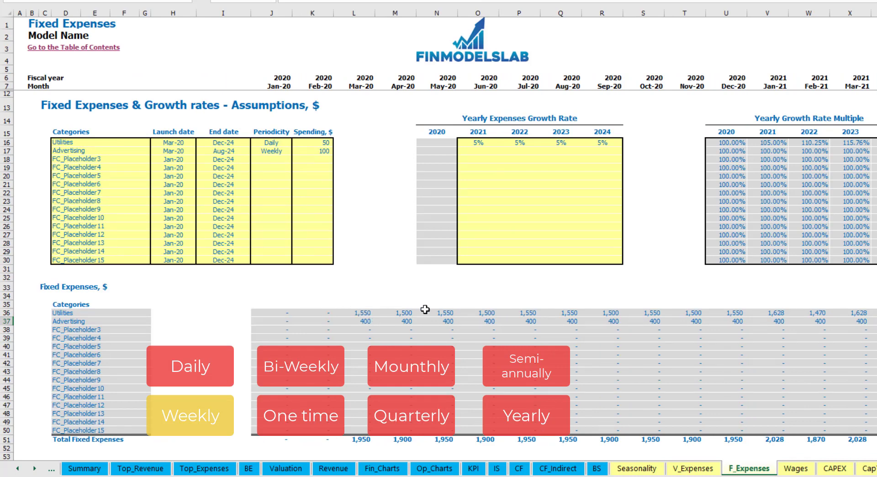
Step: Change Advertising's periodicity to Bi-Weekly and its spending to $500
click(274, 152)
click(296, 151)
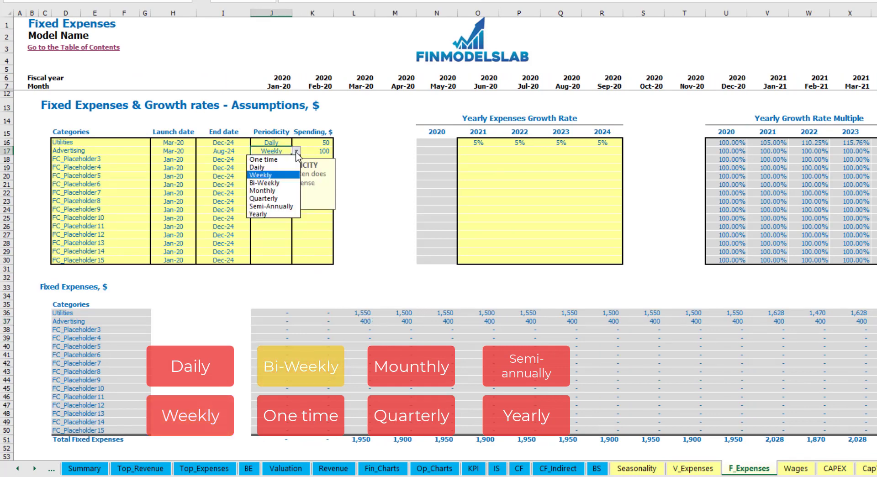
click(281, 184)
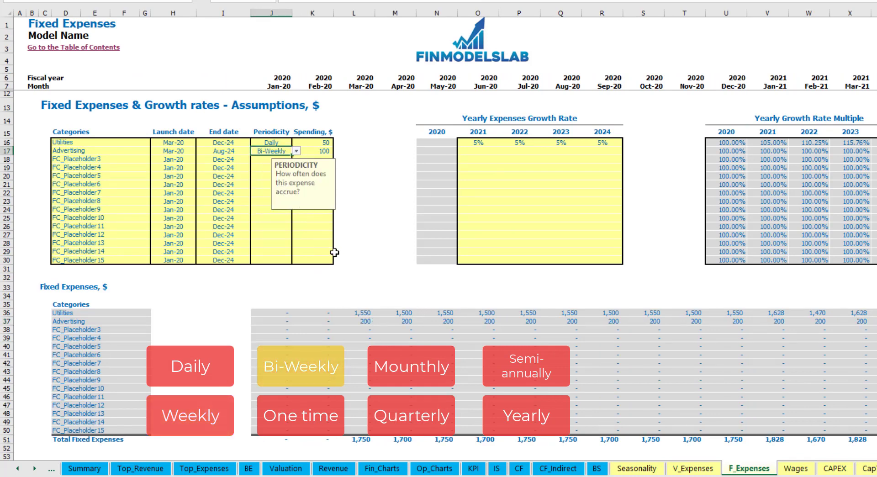
click(311, 151)
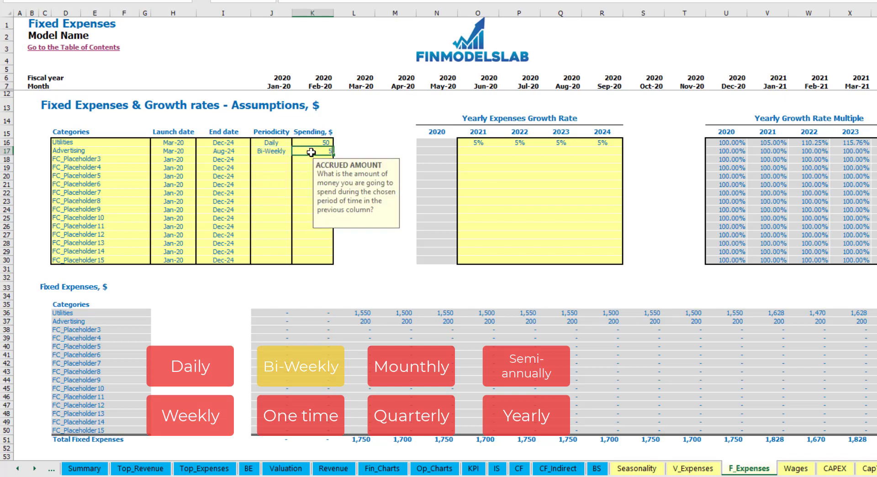
key(Return)
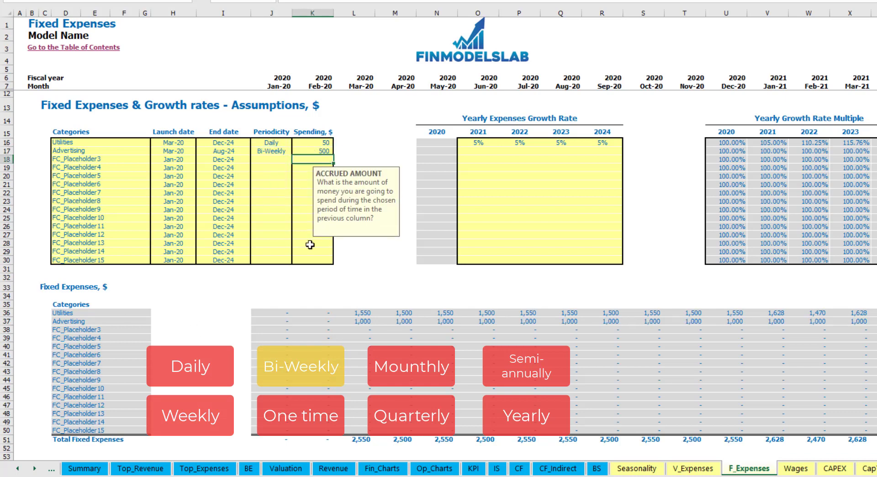
Step: Change Advertising's launch date to Jul-20
click(181, 142)
click(175, 149)
click(205, 152)
click(180, 151)
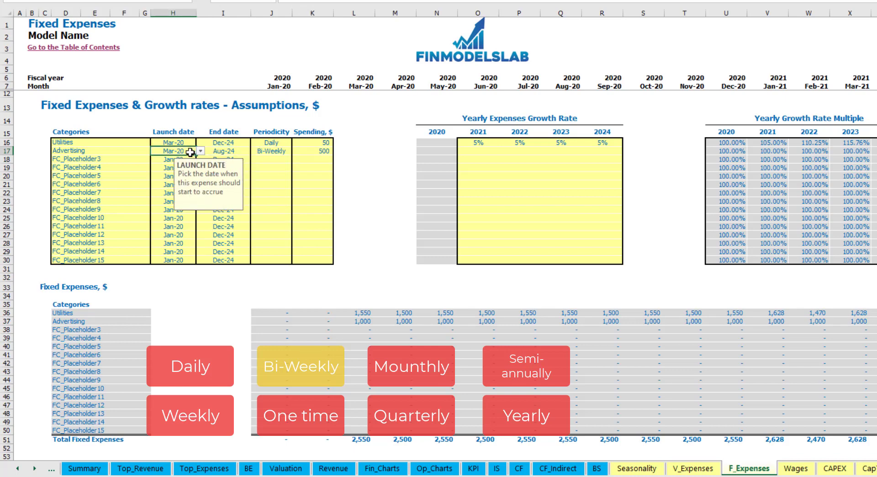
click(200, 151)
click(171, 190)
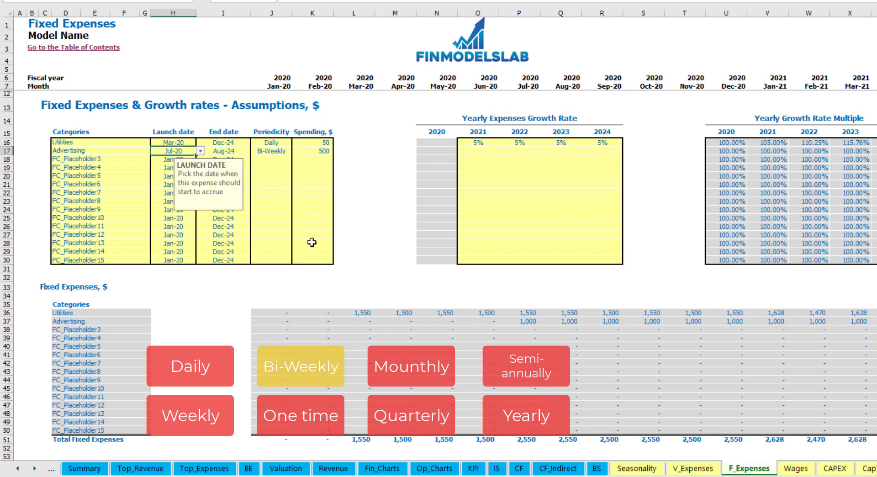
Step: Examine Advertising's monthly fixed expenses from its Jul-20 launch month onward into 2021
click(530, 323)
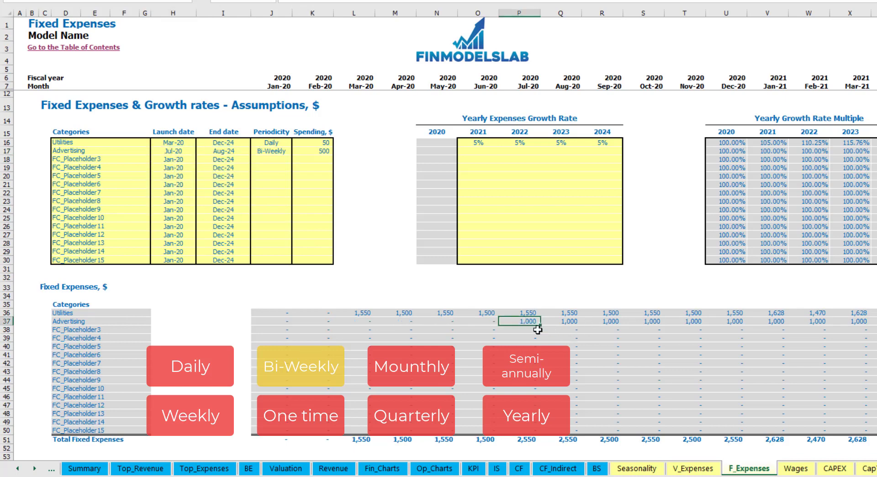
key(Right)
key(Right)
key(Right)
key(Right)
key(Right)
key(Right)
key(Right)
key(Right)
key(Right)
key(Right)
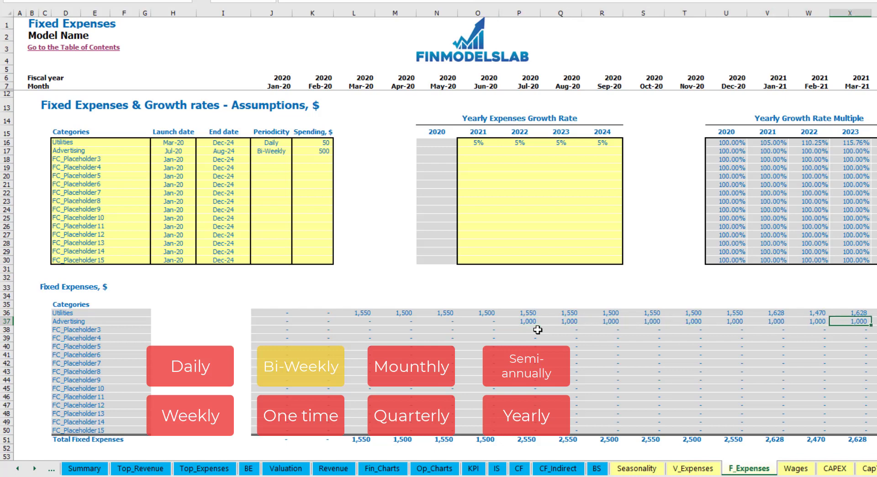
key(Right)
key(Right)
key(Right)
key(Right)
key(Right)
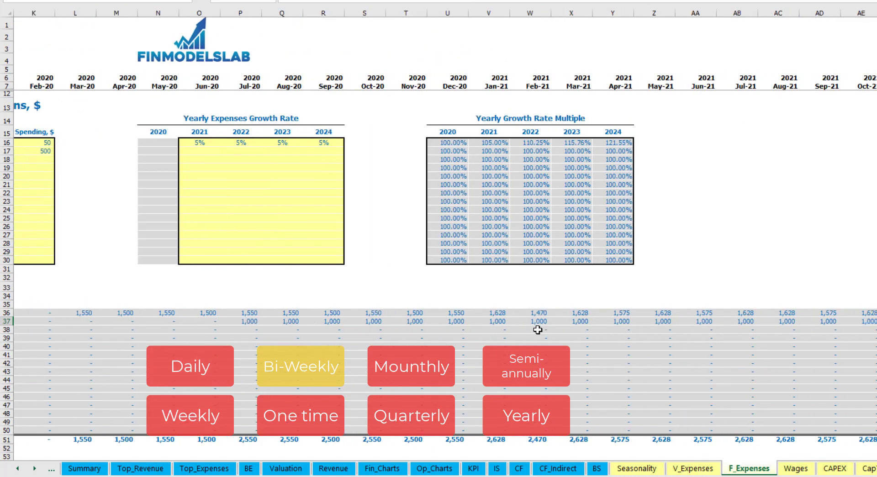
key(Home)
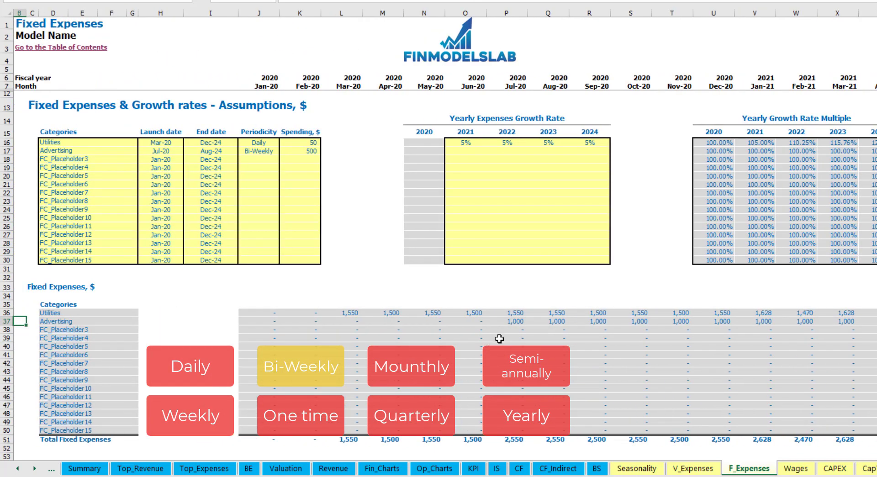
click(509, 323)
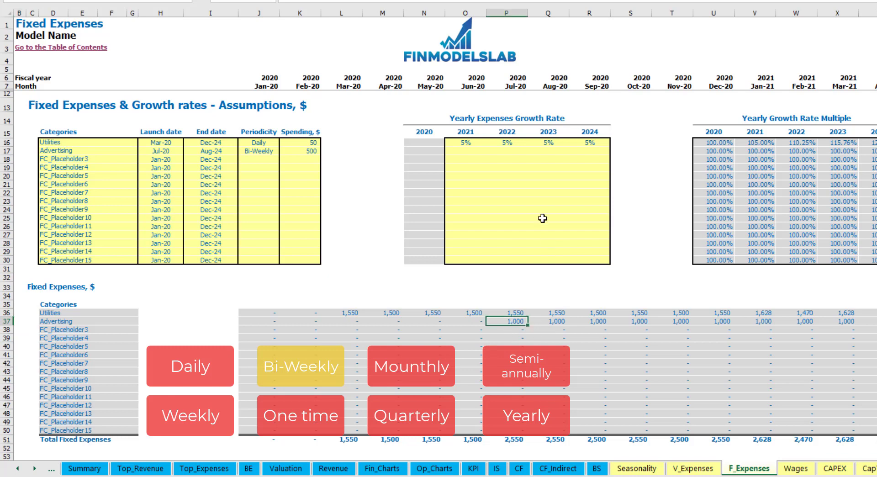
Step: Set Advertising's yearly expense growth rate to 3% for 2021 and copy it across 2022 through 2024
click(464, 154)
text(3)
key(Return)
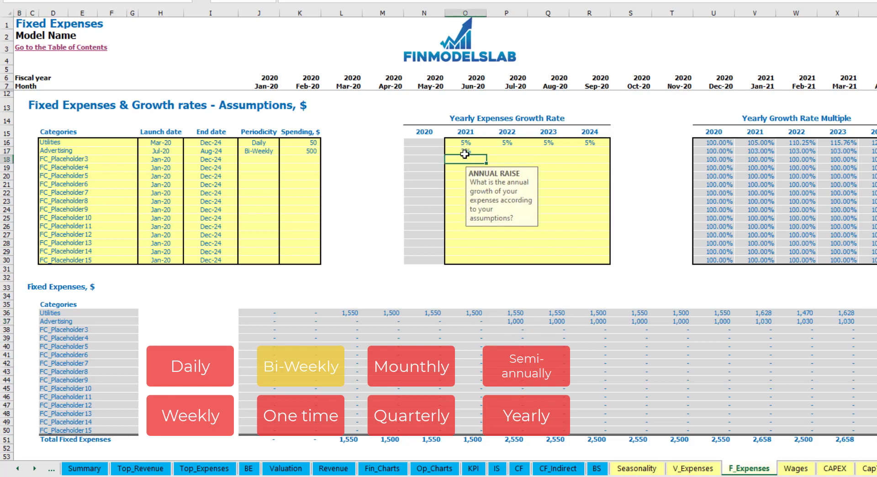
key(Up)
key(ctrl+c)
key(Right)
key(shift+Right)
key(shift+Right)
key(ctrl+v)
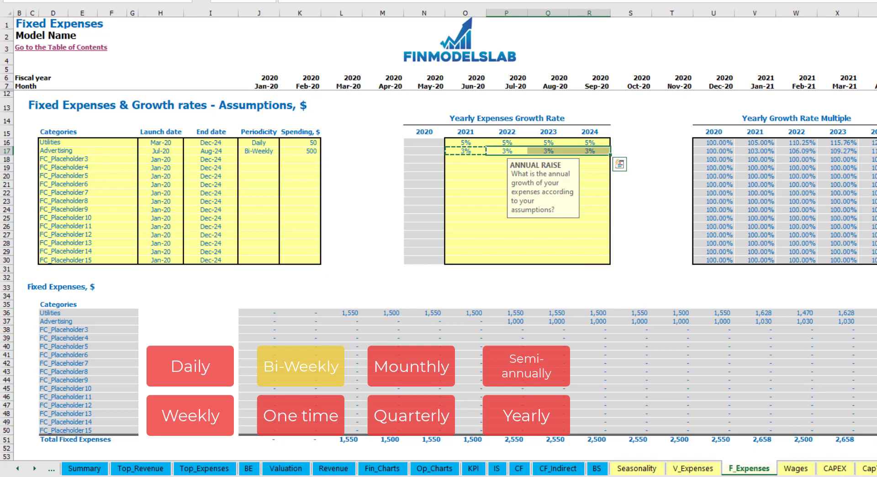
Step: Check how Advertising's monthly expenses grow from Jan-21 through 2024, and review its end date
click(867, 321)
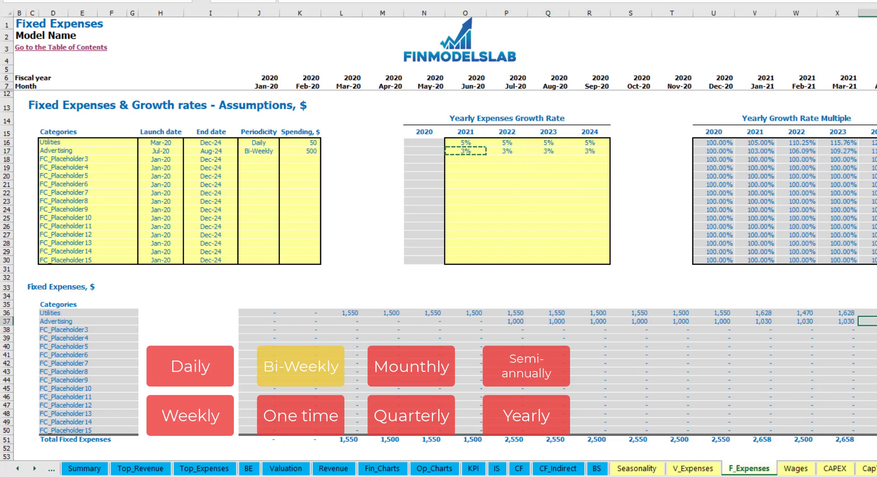
click(755, 321)
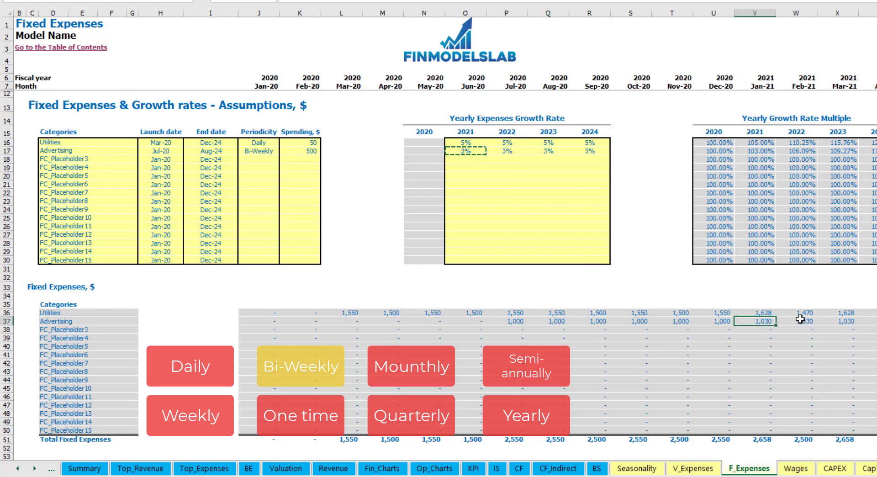
scroll(438, 228, right, 10)
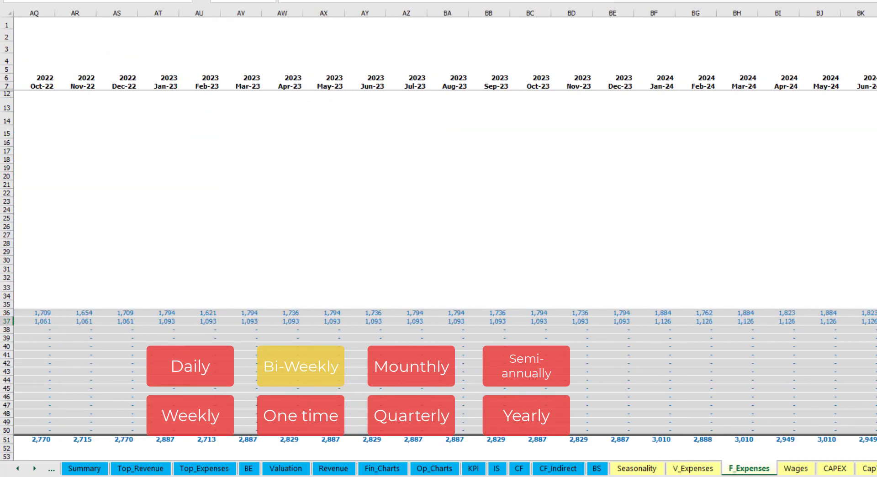
key(ctrl+space)
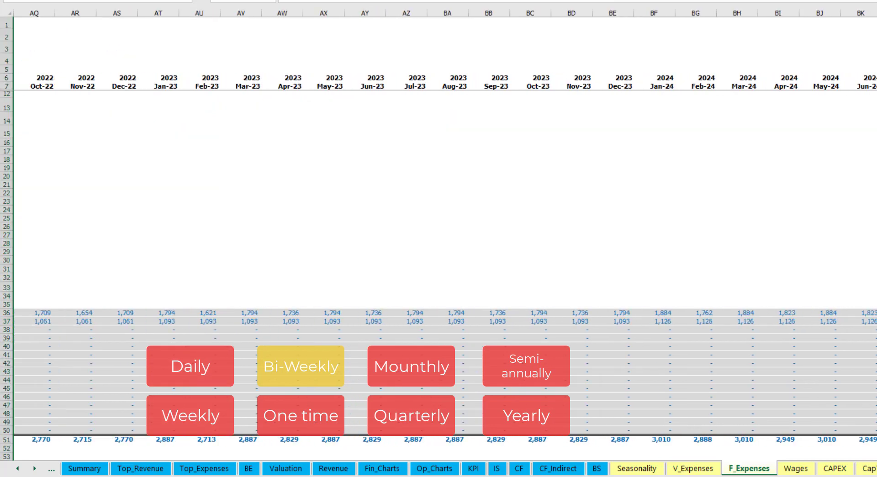
scroll(231, 219, left, 10)
click(229, 152)
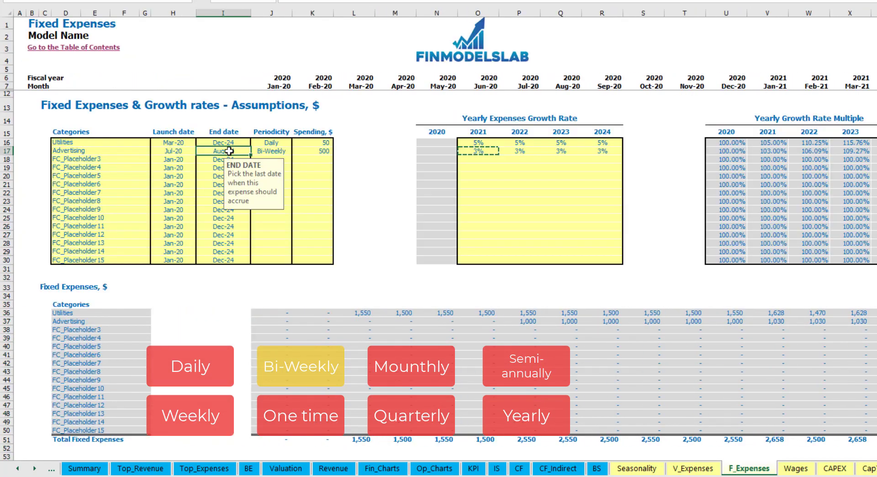
Step: Name the third fixed expense category Office Setup and set its periodicity to One time
click(82, 158)
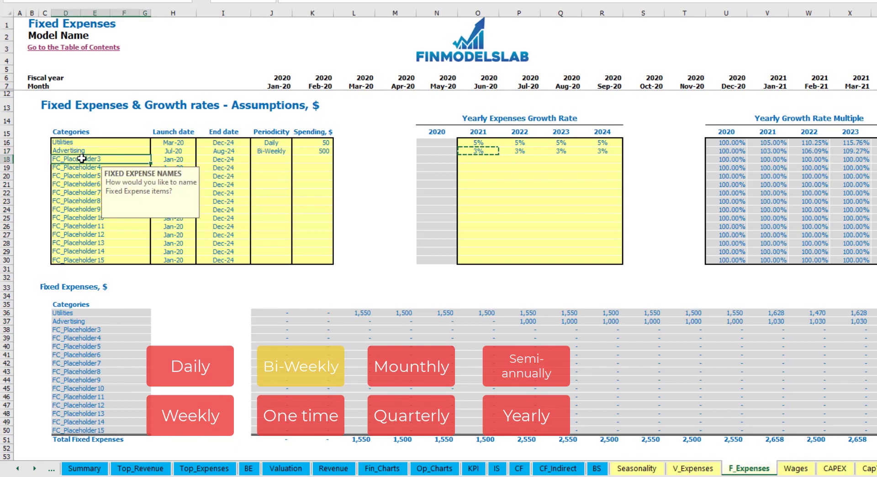
text(Setup)
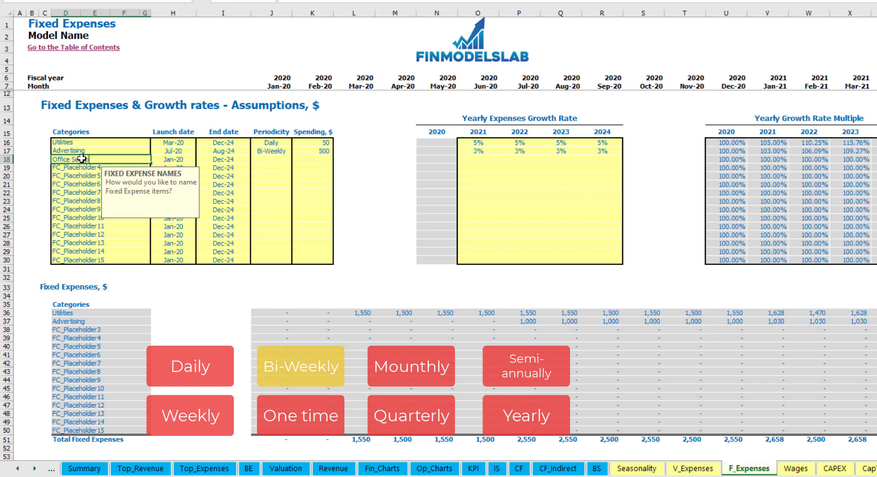
click(271, 160)
click(296, 160)
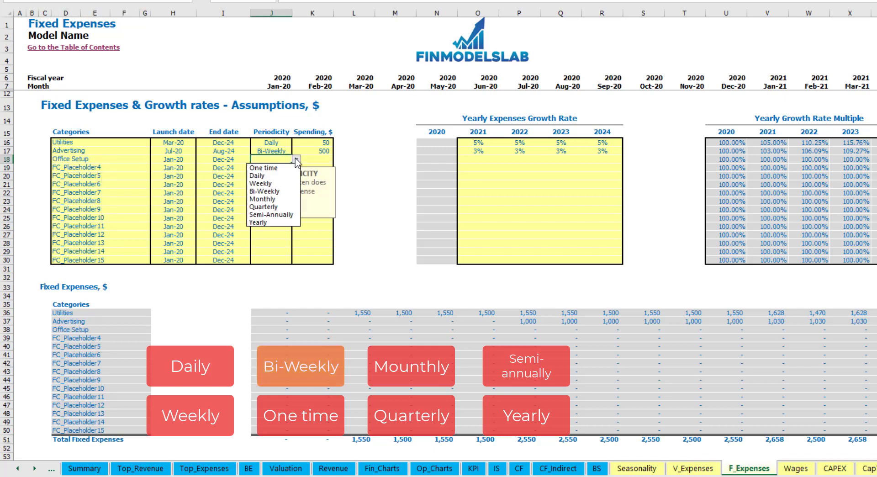
click(263, 168)
Step: Set Office Setup's launch date to Feb-20 and its spending to $5,000
click(186, 158)
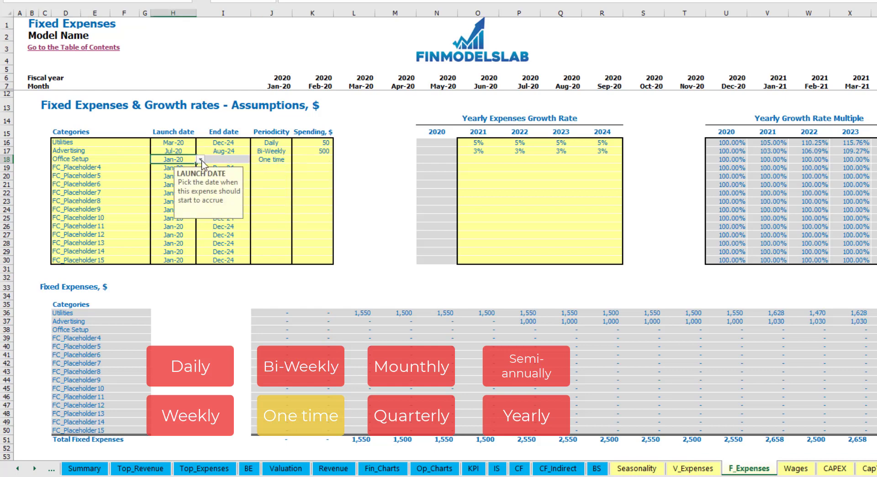
click(200, 159)
click(184, 176)
click(305, 159)
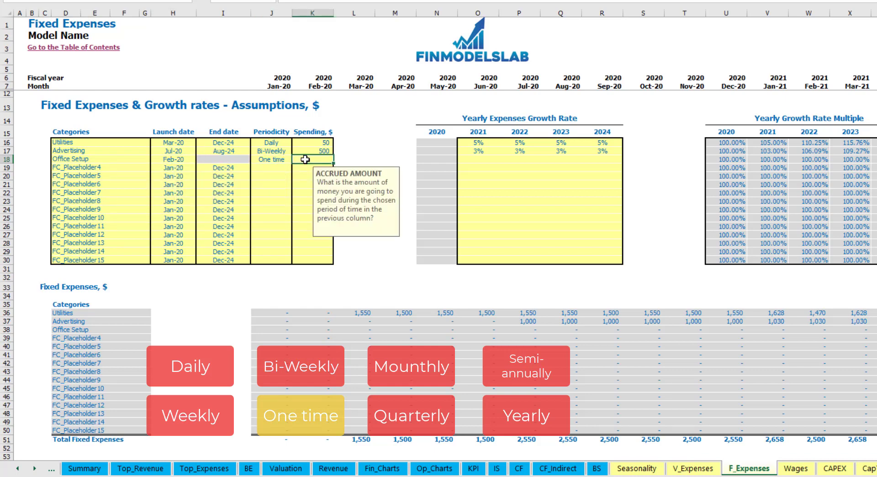
text(5000)
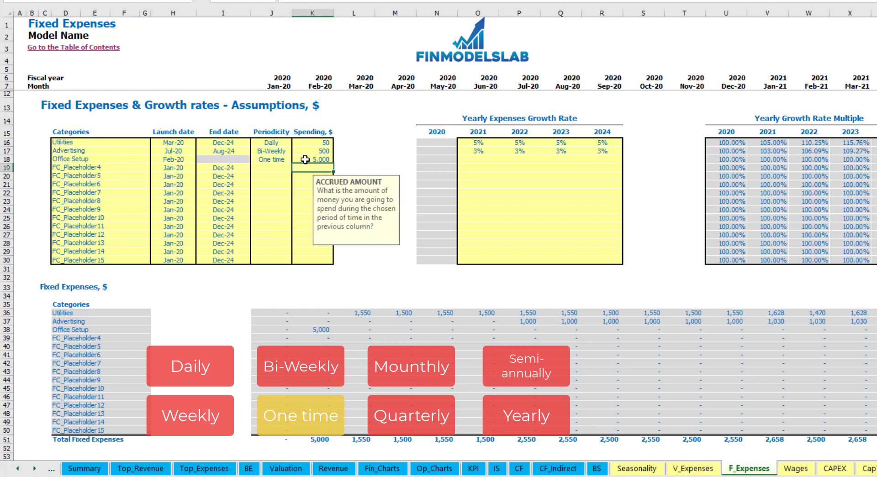
Step: Check Office Setup's yearly growth rate cells for 2021 through 2024 and its Feb-20 amount in the monthly fixed expenses
drag(478, 160, 586, 167)
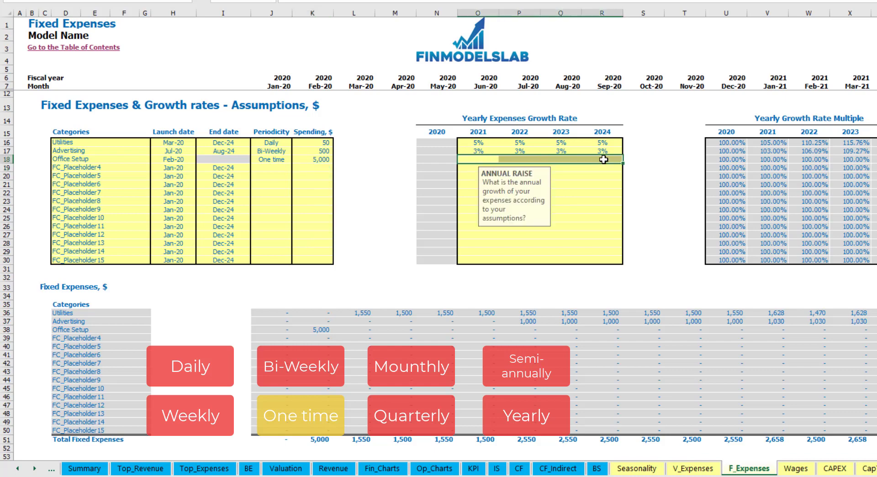
click(325, 328)
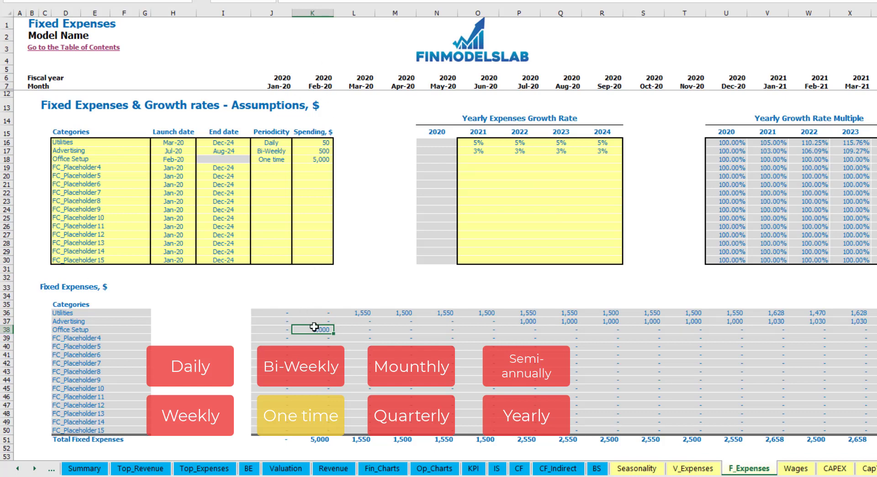
Step: Name the fourth fixed expense category Insurance
click(127, 170)
text(I)
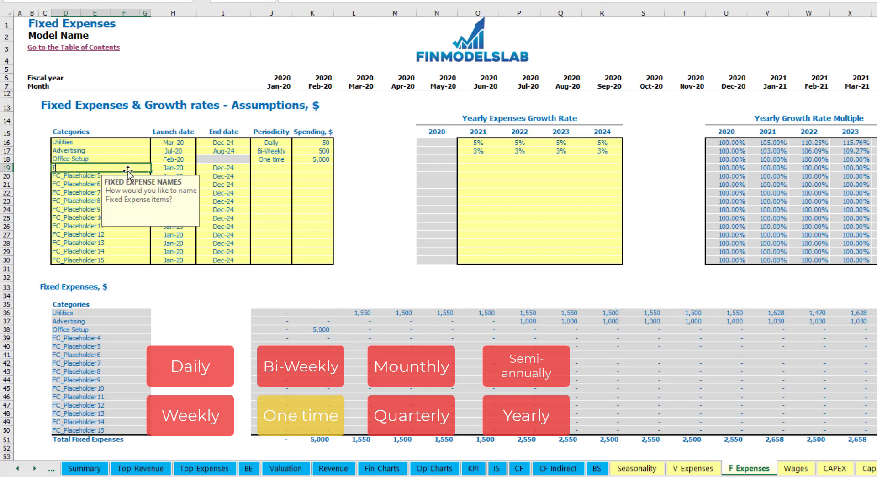
text(nsurance)
key(Return)
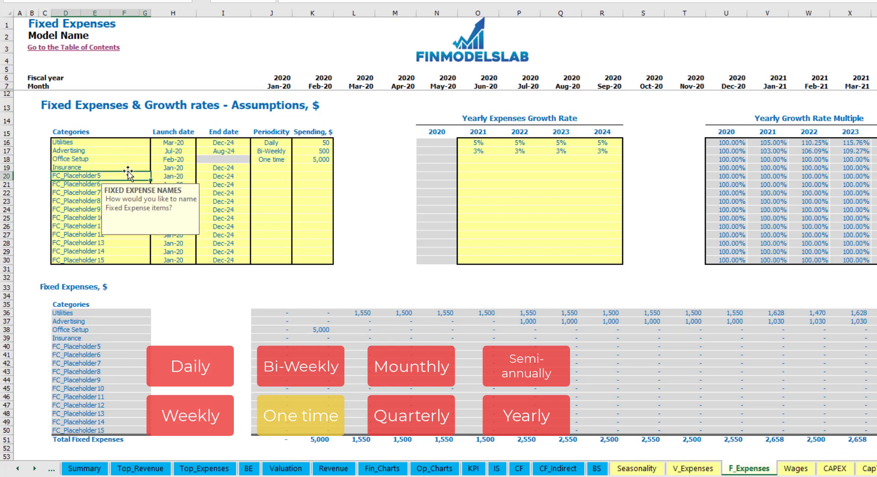
Step: Set Insurance's periodicity to Monthly and its spending to $1,000
click(174, 168)
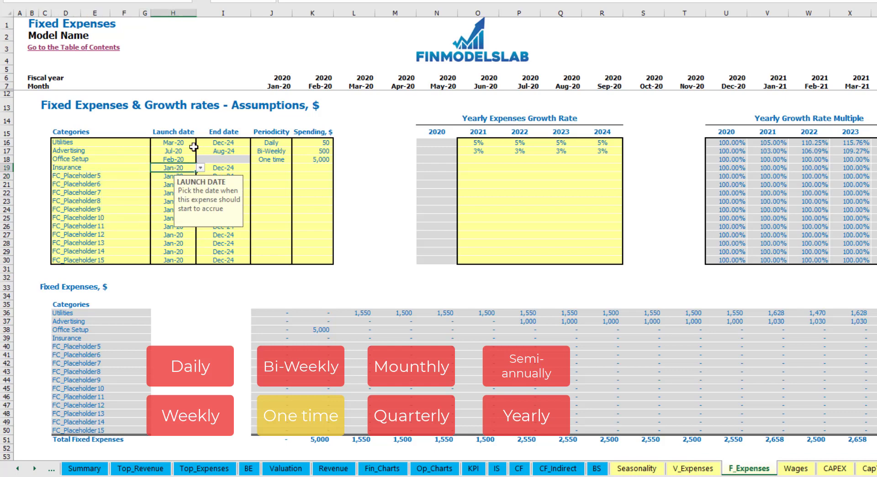
click(232, 168)
click(279, 168)
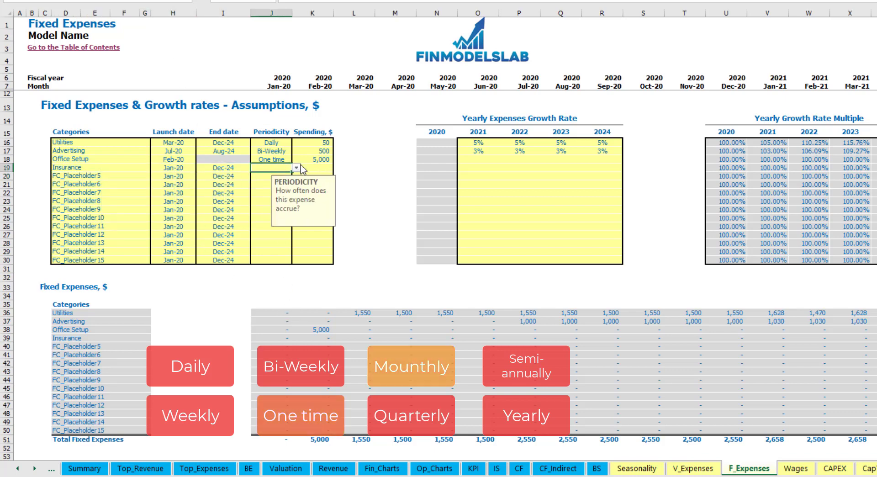
click(296, 167)
click(272, 204)
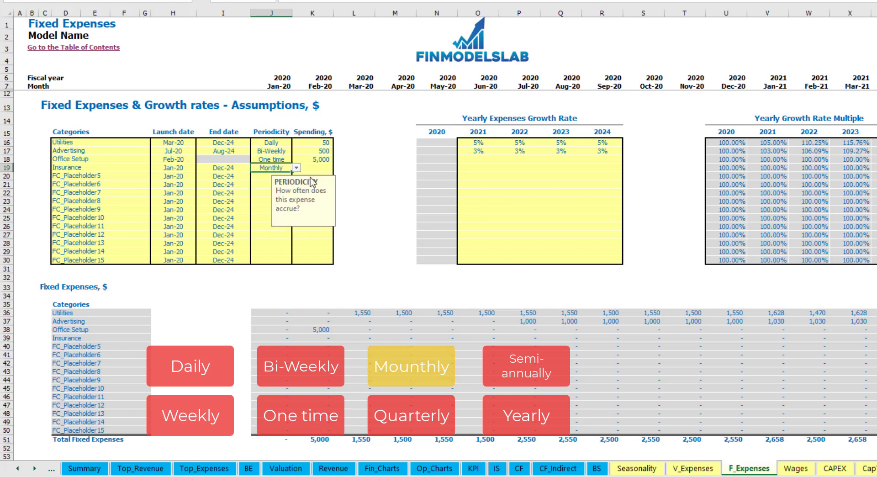
click(318, 167)
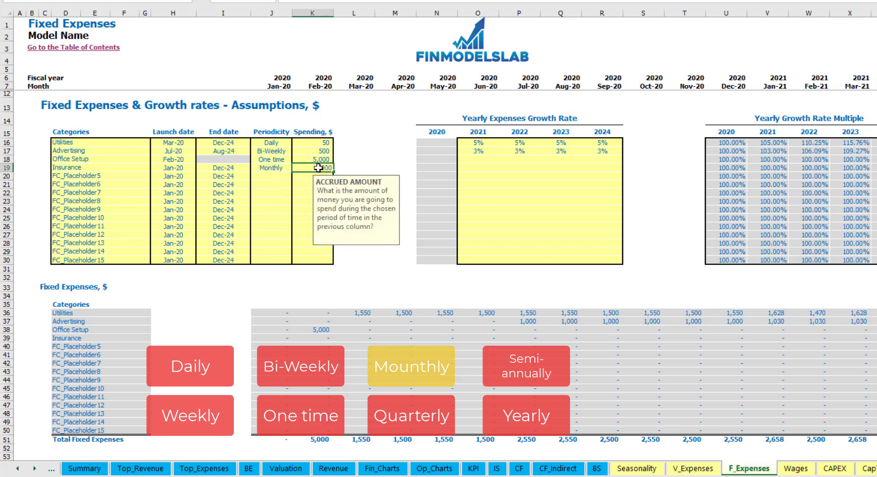
text(1000)
key(Return)
Step: Set Insurance's yearly expense growth rates to 5% for 2021, 3% for 2022, 2% for 2023 and 1% for 2024
click(479, 170)
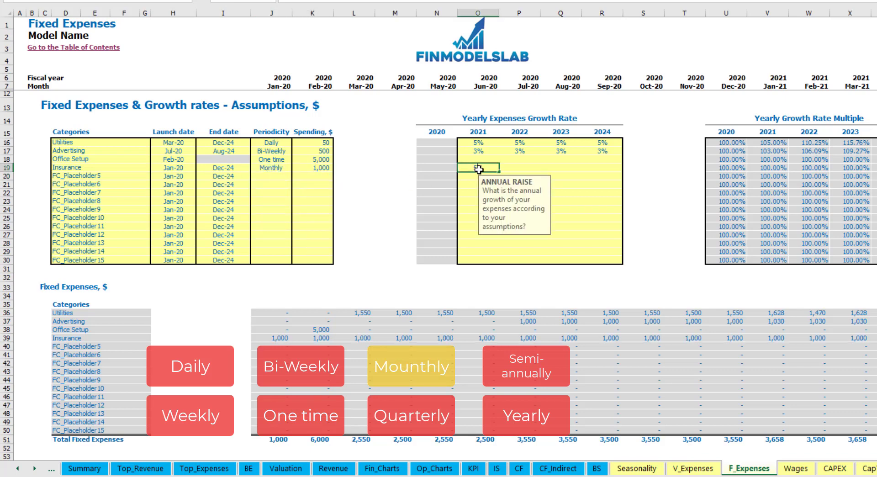
text(5)
key(ctrl+Return)
key(Tab)
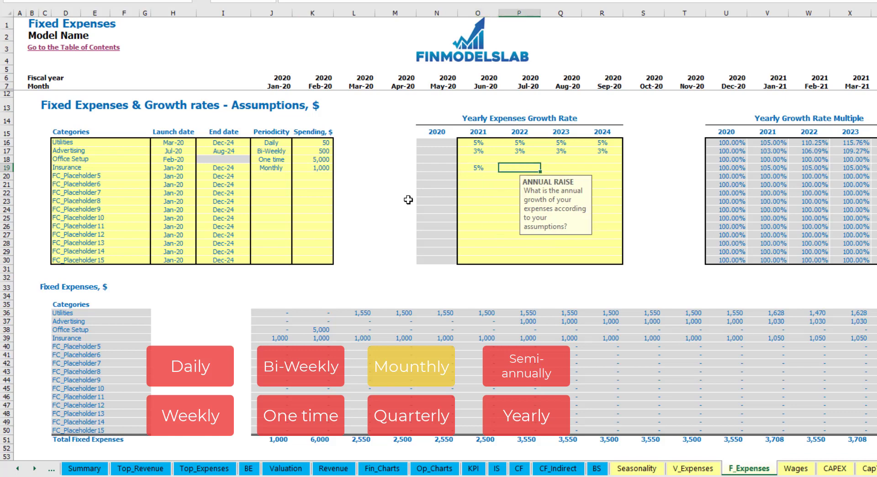
text(3)
key(ctrl+Return)
key(Tab)
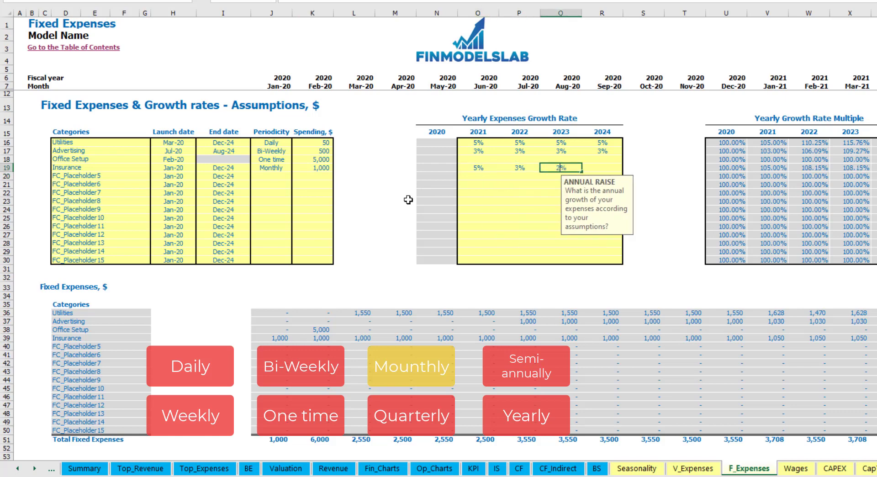
text(2)
key(Tab)
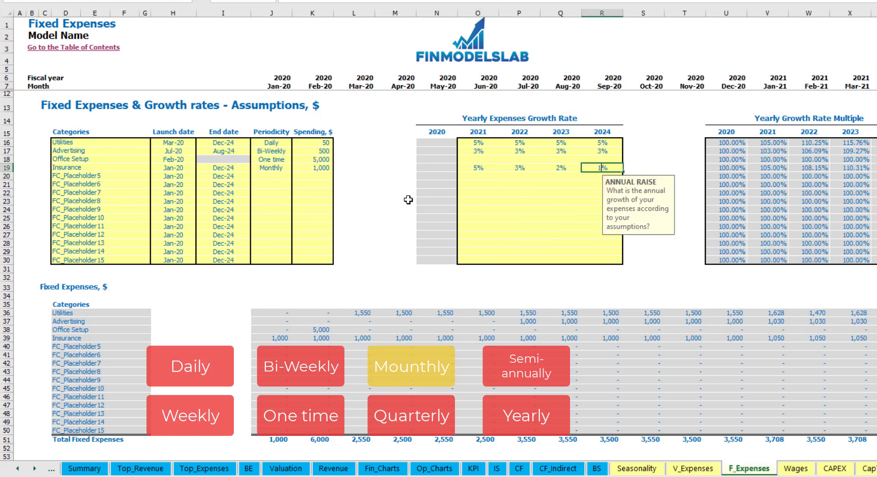
text(1)
key(Return)
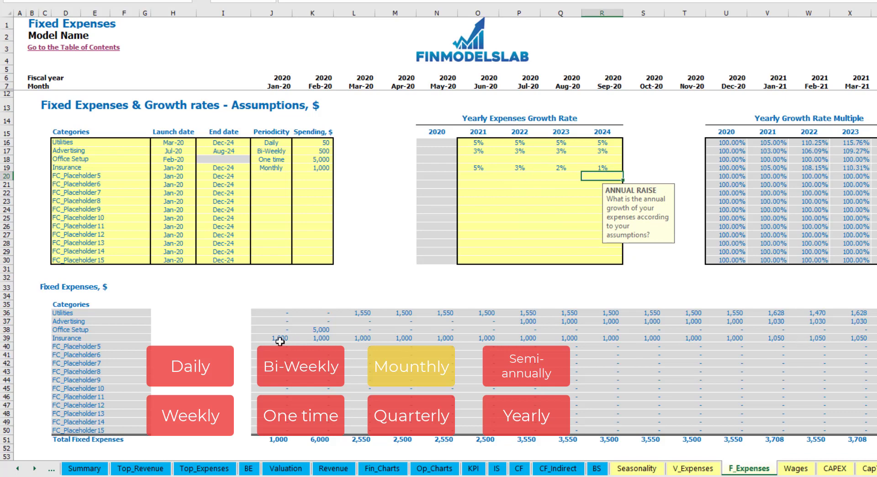
Step: Check Insurance's monthly expenses through 2020 and how they grow from Jan-21
drag(280, 339, 754, 339)
click(751, 339)
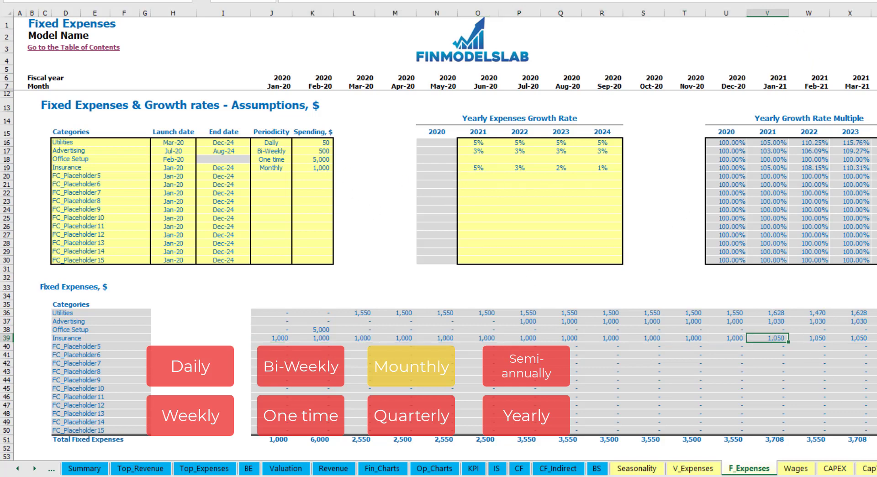
scroll(446, 229, right, 5)
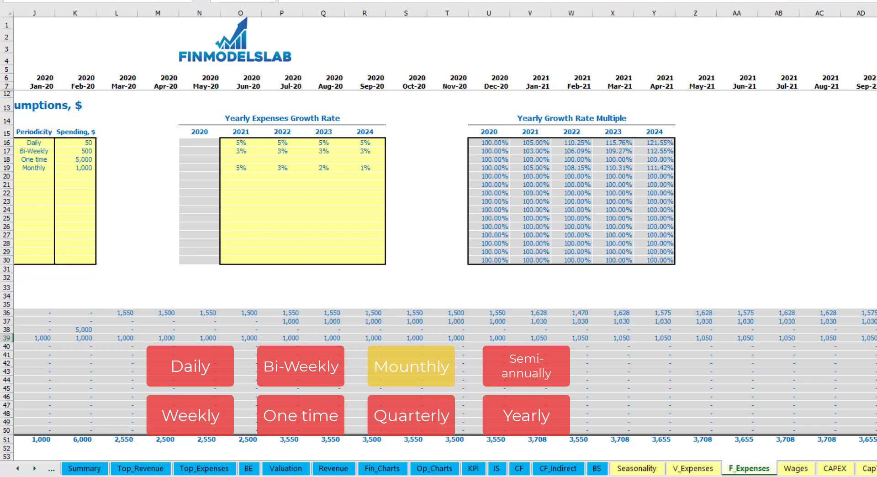
scroll(711, 362, left, 5)
Step: Set Insurance's periodicity to Quarterly and check its expenses in Jan-20, Apr-20 and Jul-20
click(285, 168)
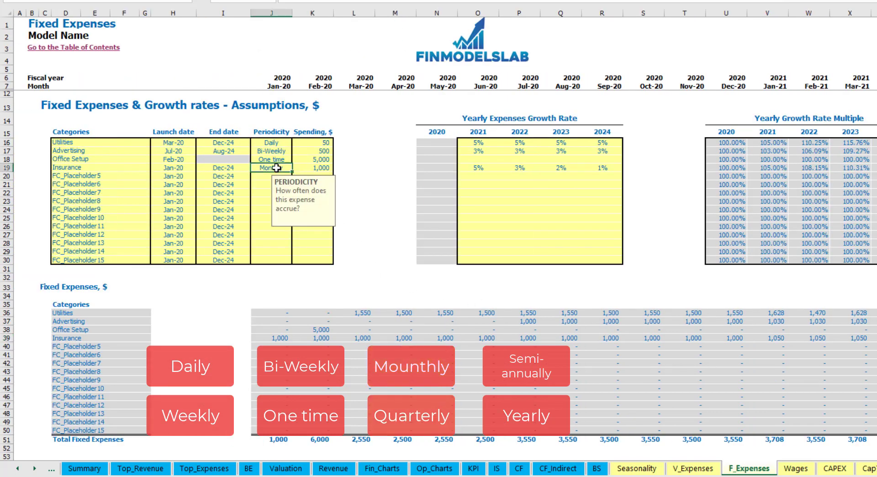
click(295, 168)
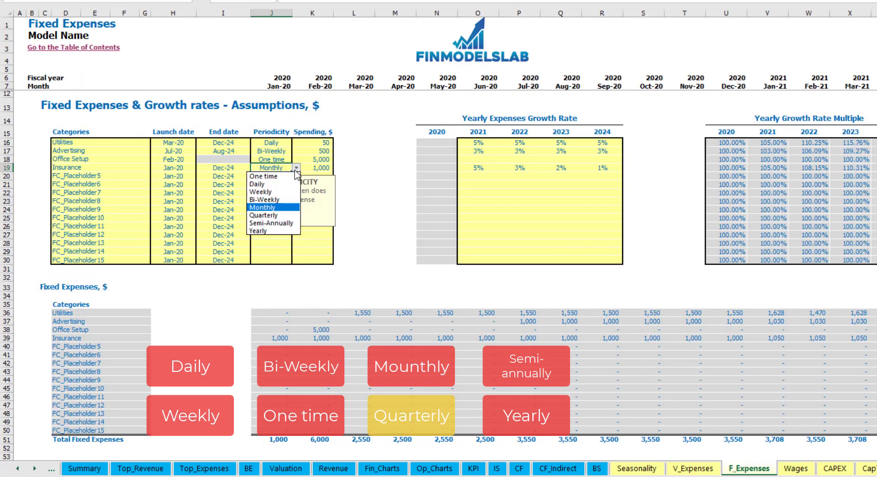
click(283, 215)
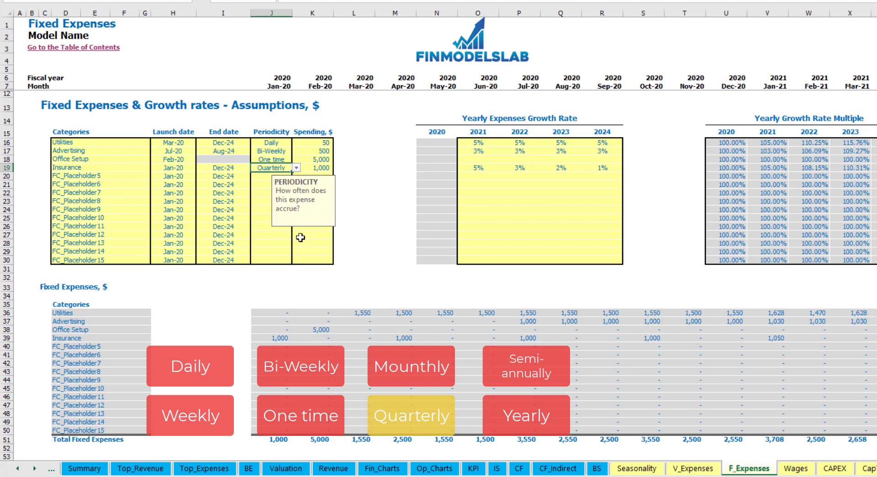
click(273, 339)
click(398, 338)
click(520, 338)
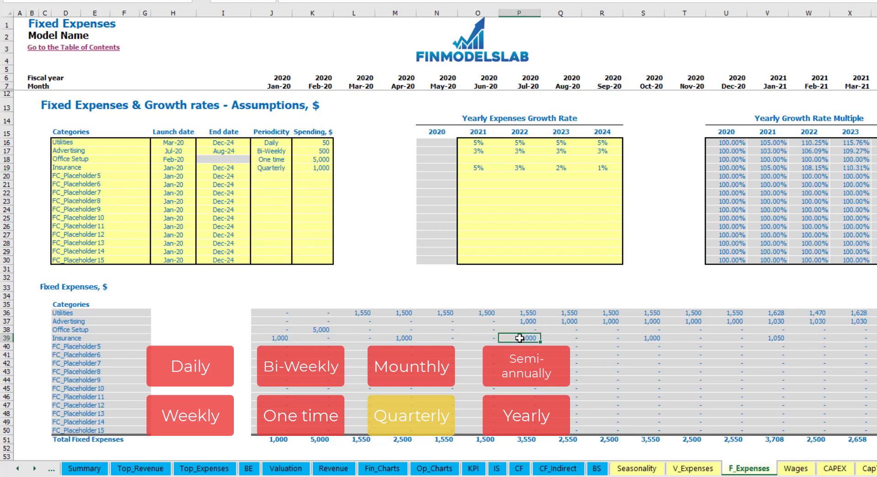
Step: Set Insurance's launch date to Feb-20 and check its quarterly expenses in Feb-20, May-20 and Aug-20
click(187, 167)
click(200, 168)
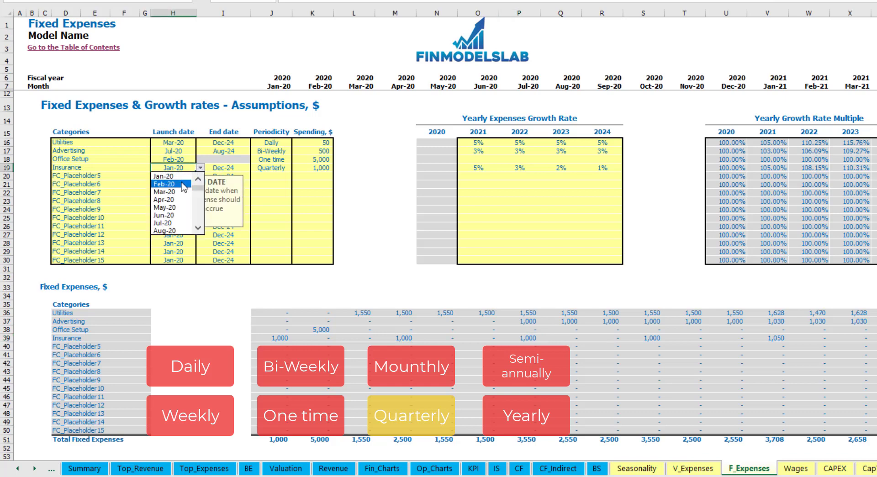
click(183, 184)
click(319, 338)
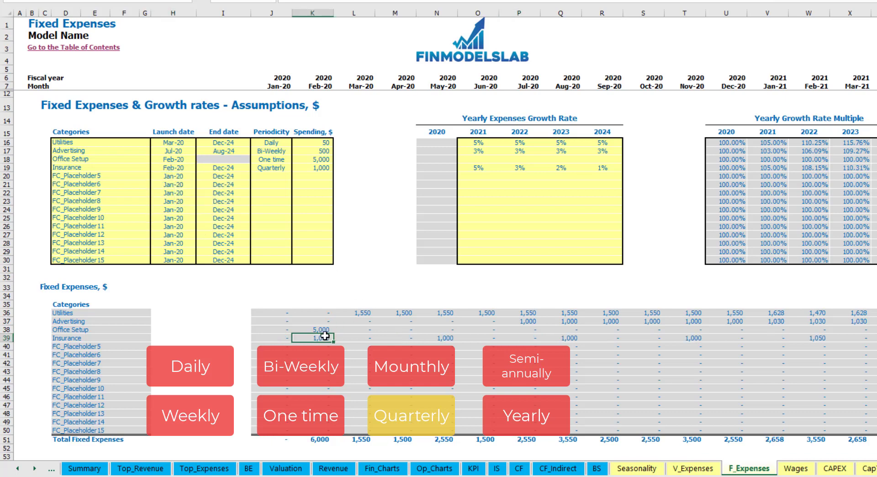
click(443, 339)
click(567, 336)
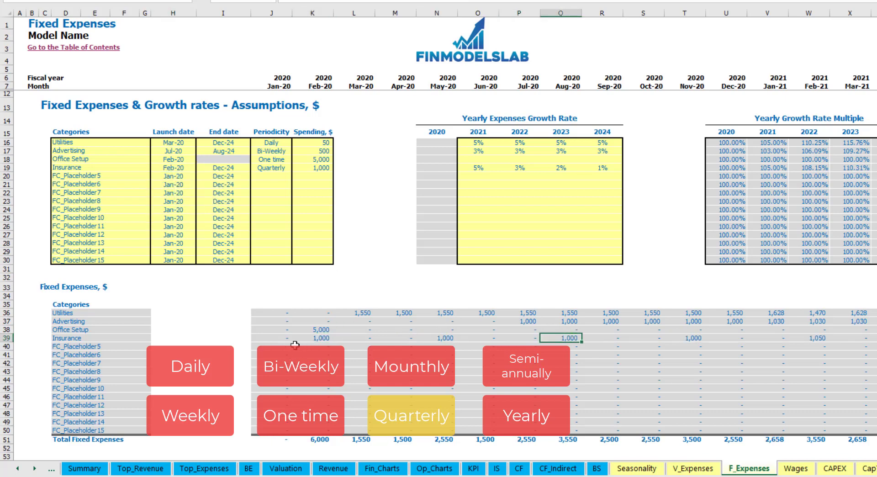
click(312, 338)
click(447, 339)
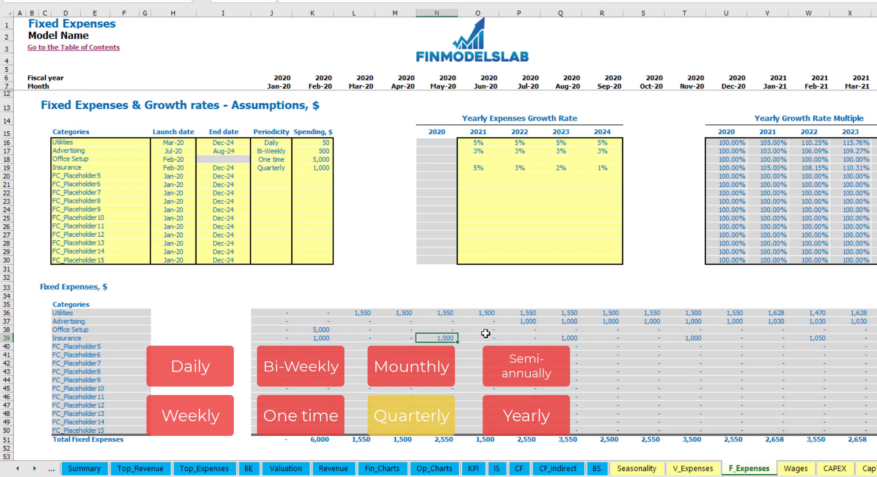
Step: Set Insurance's periodicity to Semi-Annually and check its expenses from Feb-20 to Feb-21
click(291, 168)
click(296, 168)
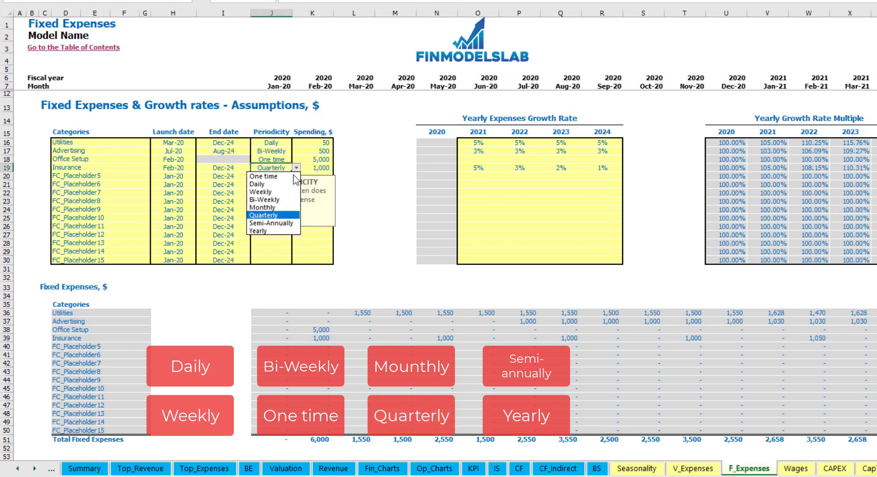
click(286, 223)
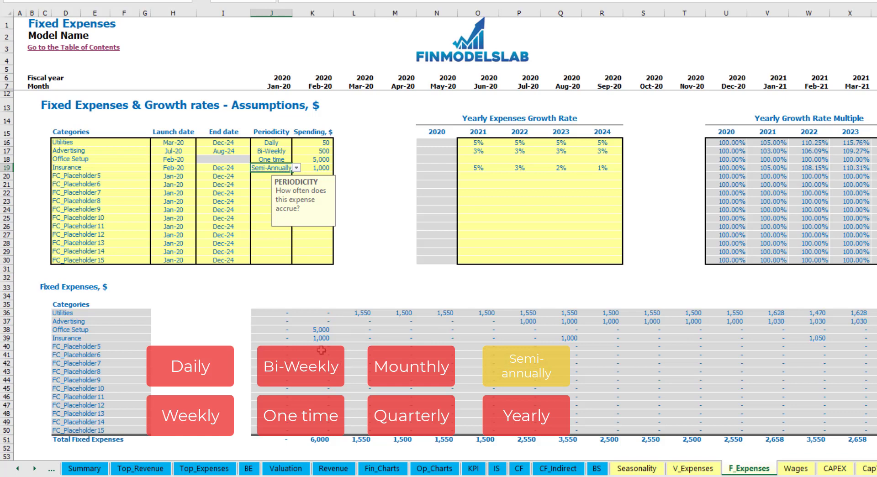
drag(317, 339, 775, 338)
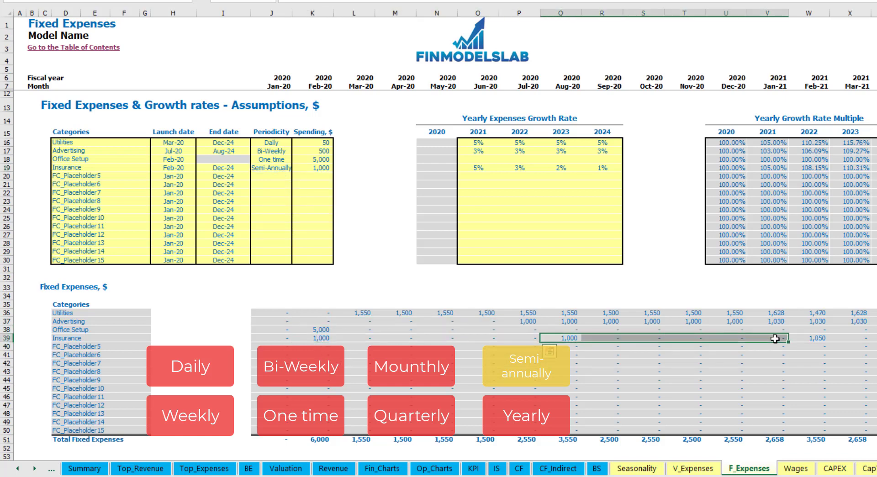
click(808, 345)
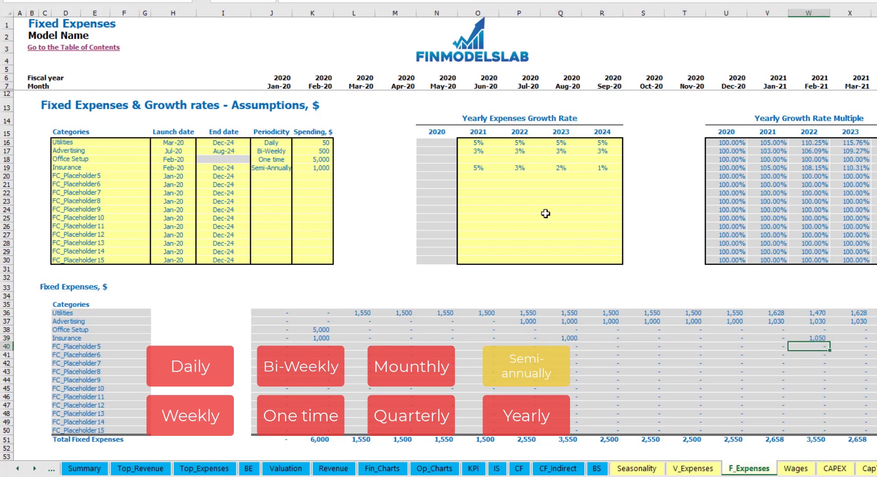
Step: Set Insurance's periodicity to Yearly and check its expenses from Feb-20 through early 2021
click(281, 170)
click(296, 167)
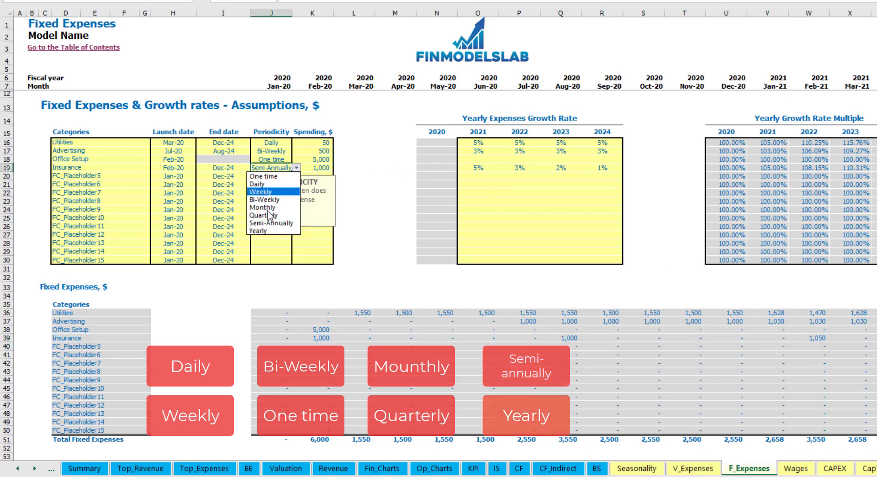
click(263, 230)
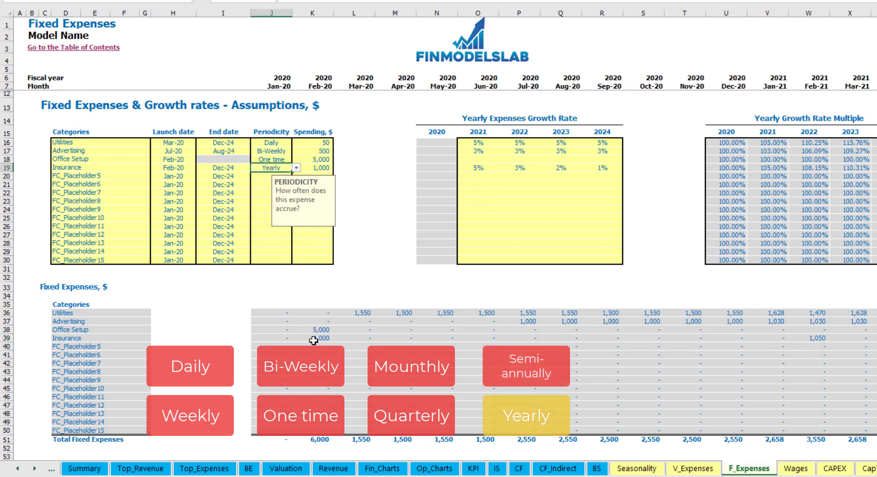
drag(314, 340, 850, 339)
Step: Review Insurance's launch and end dates and the monthly amounts of all fixed expense categories
click(179, 168)
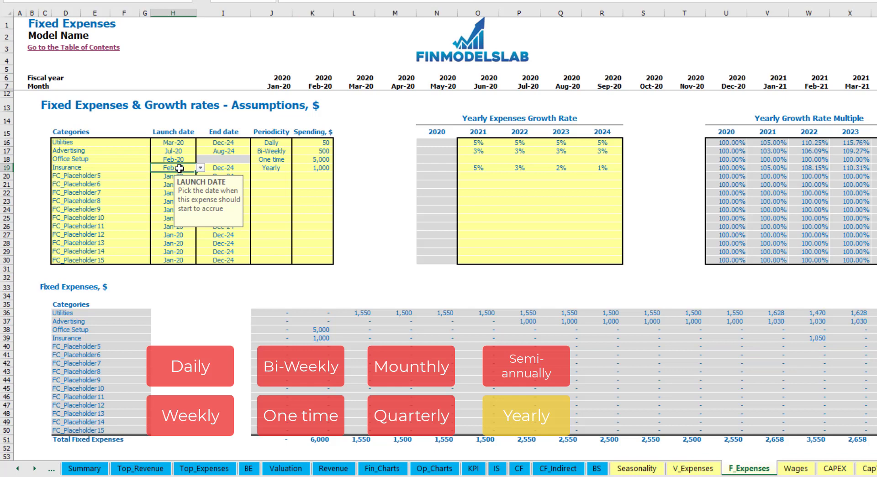
click(226, 168)
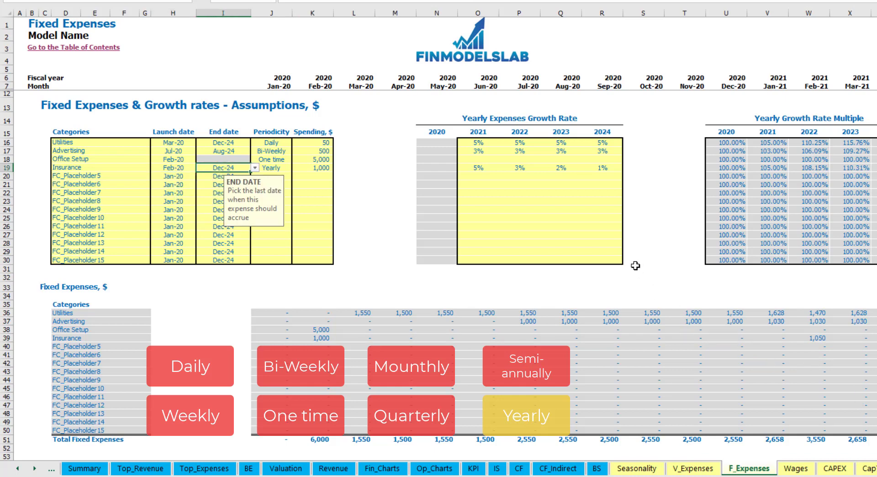
click(651, 260)
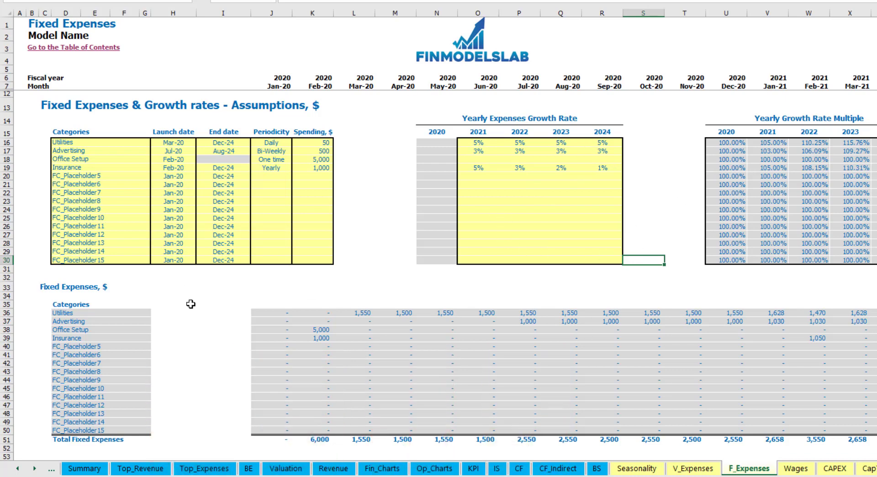
drag(270, 315, 850, 426)
Step: Open the Income Statement sheet and expand the Total Fixed Expenses group to review its individual categories
click(492, 472)
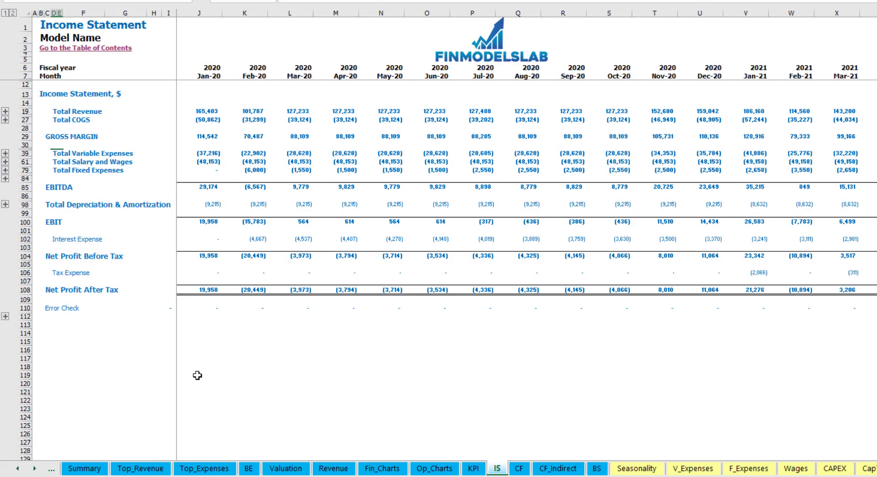
key(Down)
key(Down)
click(5, 169)
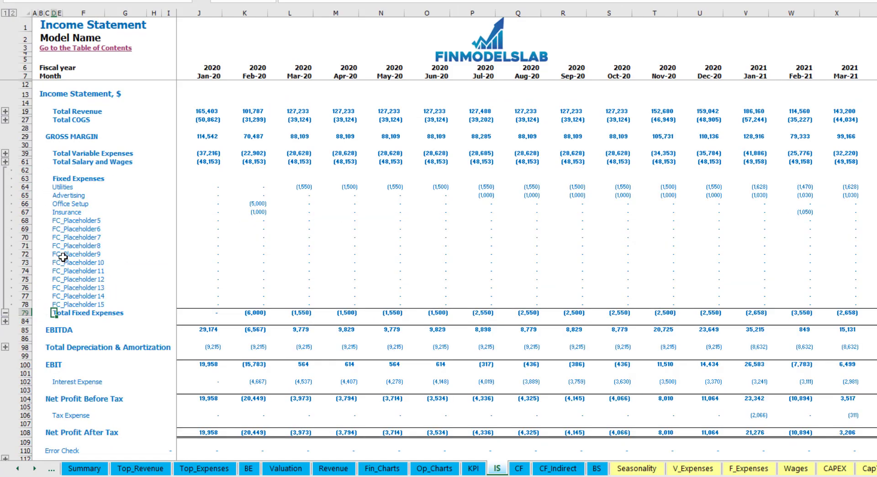
drag(29, 187, 62, 304)
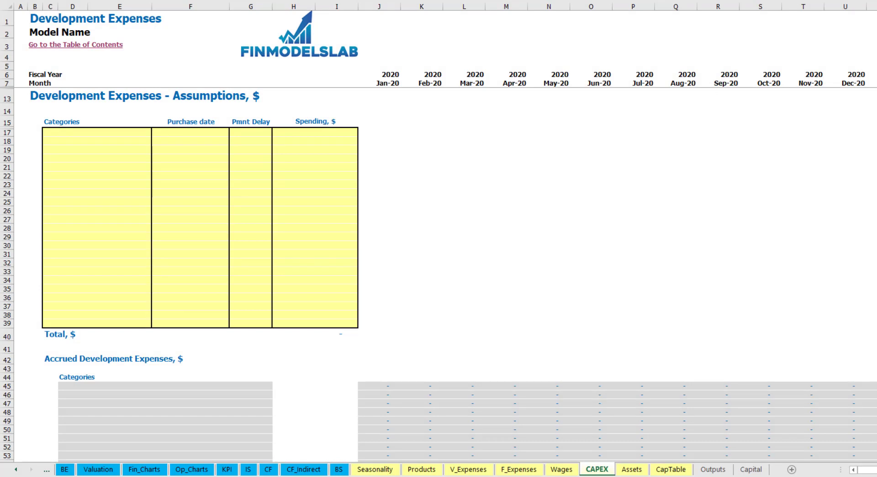
Step: Add the development expense category Office dev with a Feb-20 purchase date and spending of $10,000
click(122, 133)
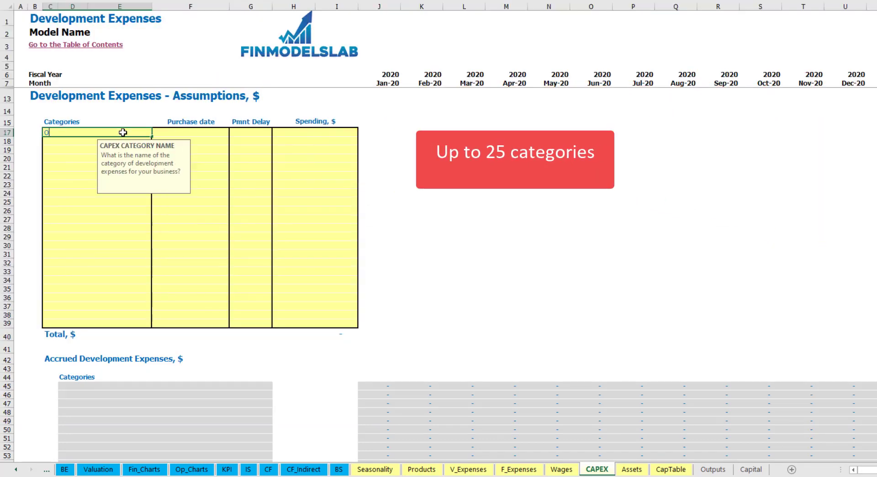
text(ev)
key(Return)
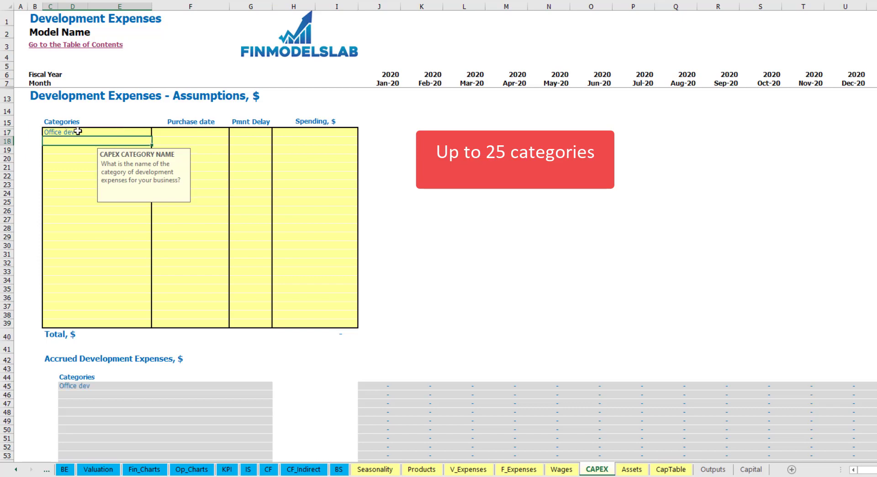
click(192, 131)
click(234, 132)
click(139, 149)
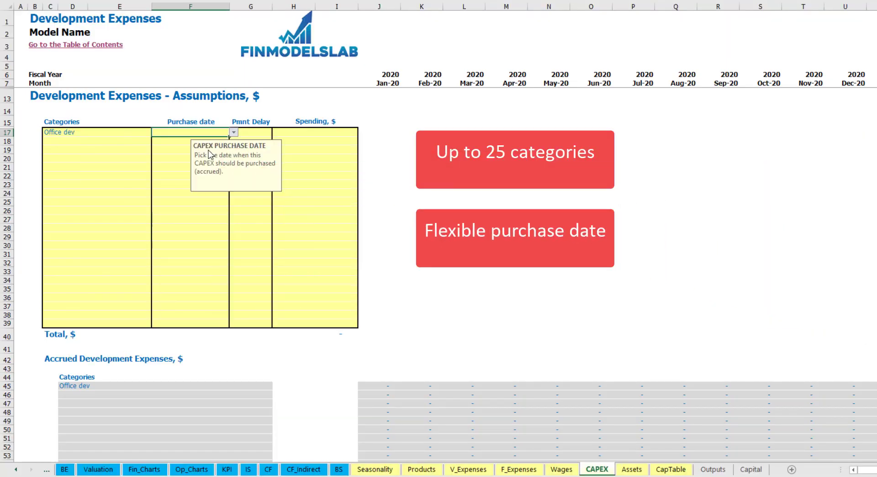
click(303, 132)
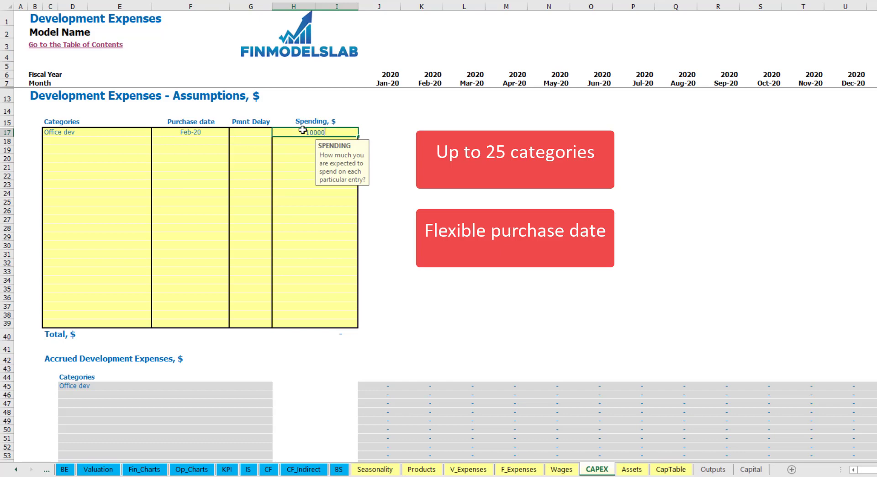
key(Return)
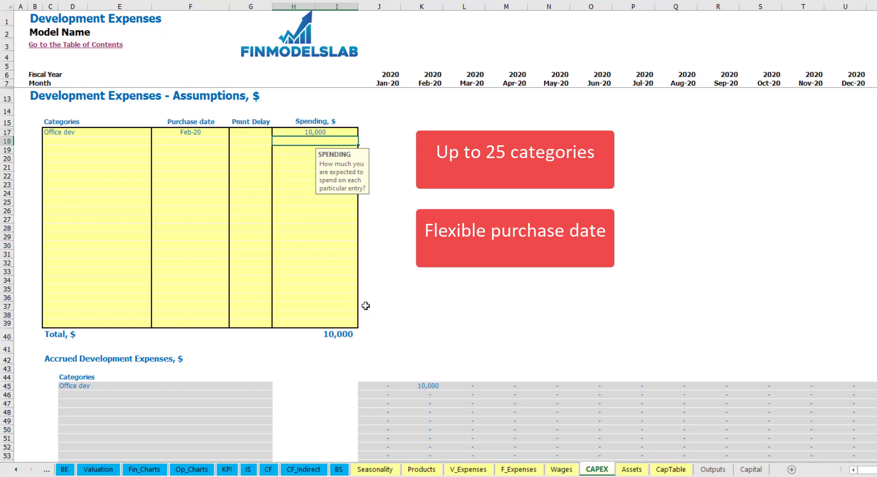
Step: Set Office dev's payment delay to 2M and check its accrued and paid amounts and the CAPEX summary
click(256, 132)
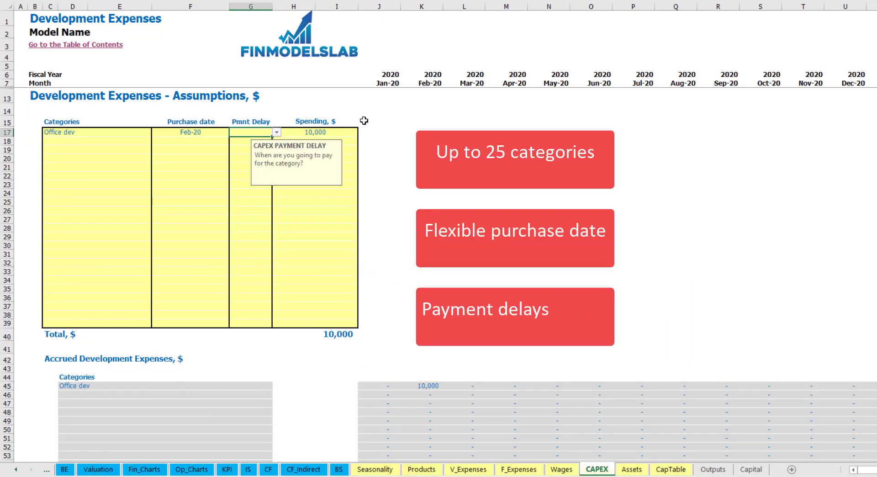
click(277, 132)
click(244, 157)
click(451, 161)
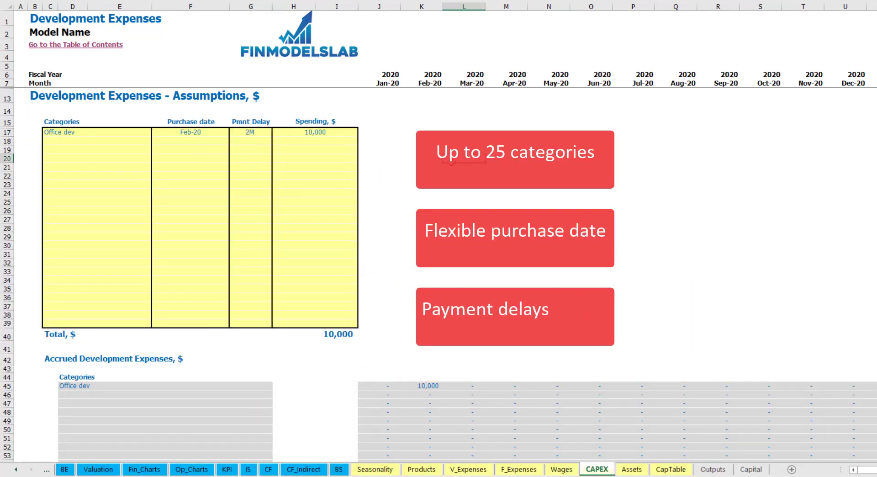
click(429, 386)
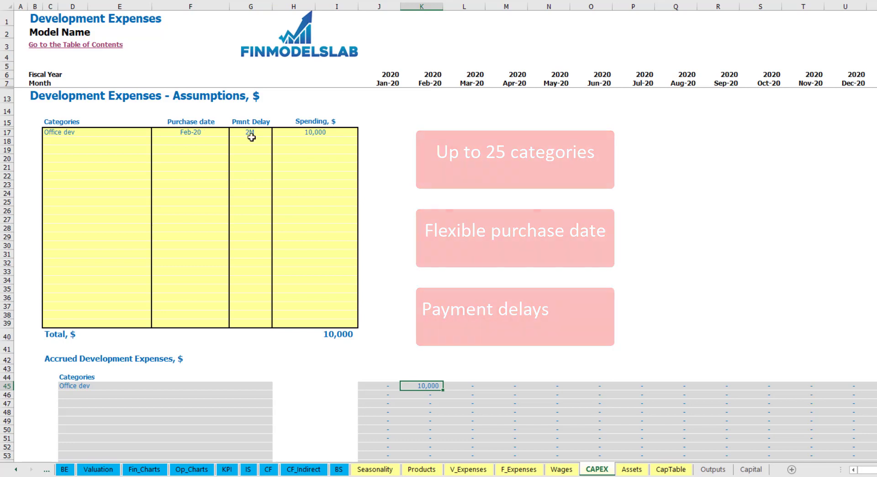
scroll(428, 204, down, 10)
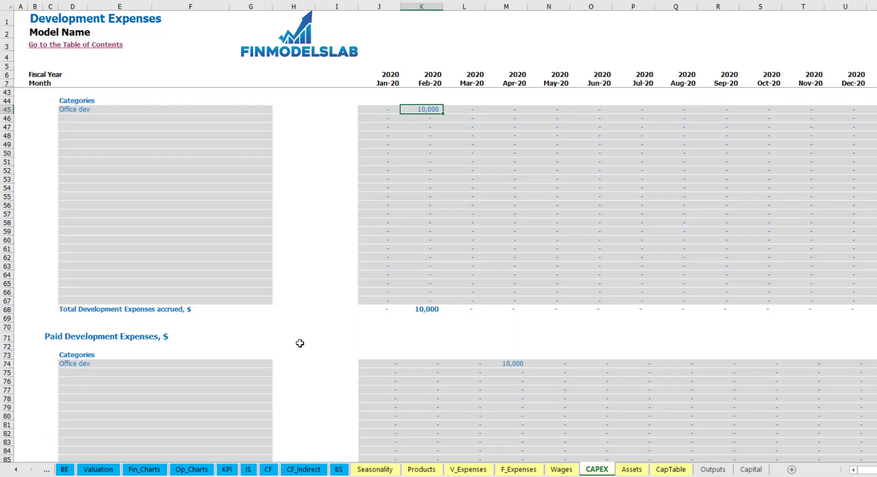
click(507, 365)
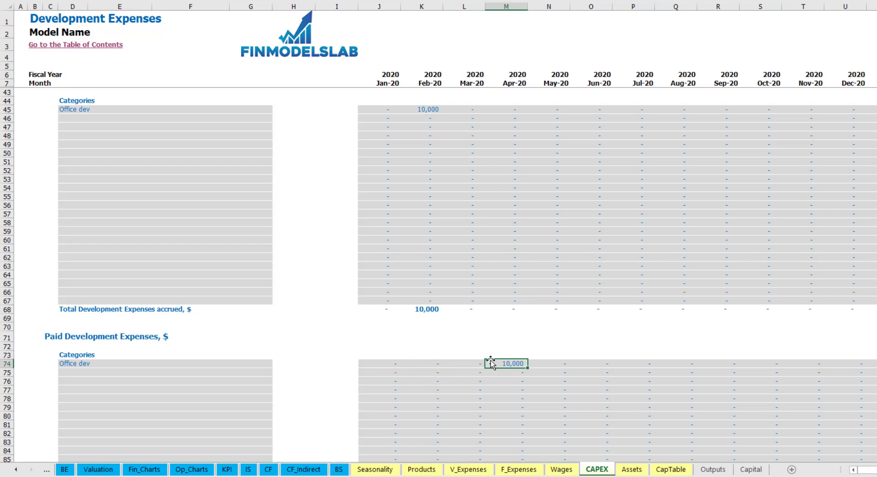
scroll(491, 363, down, 13)
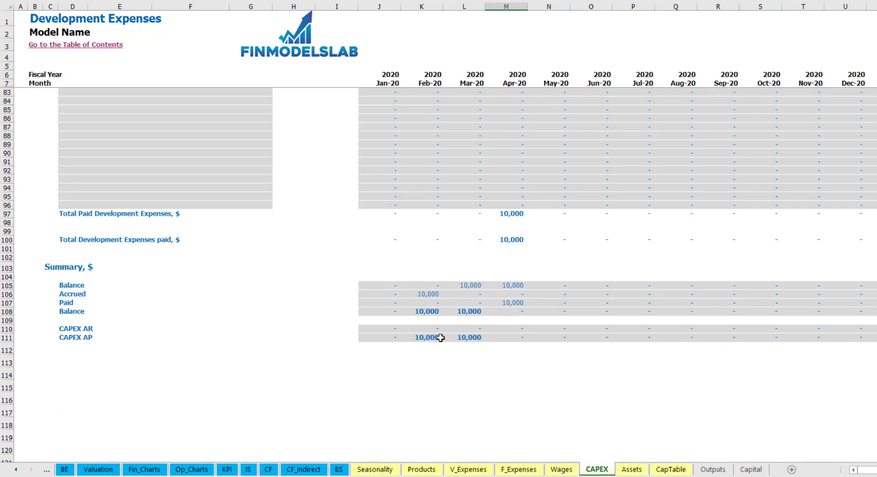
Step: Add the development expense category Other dev exp with a Mar-20 purchase date and spending of $5,000
scroll(465, 272, up, 20)
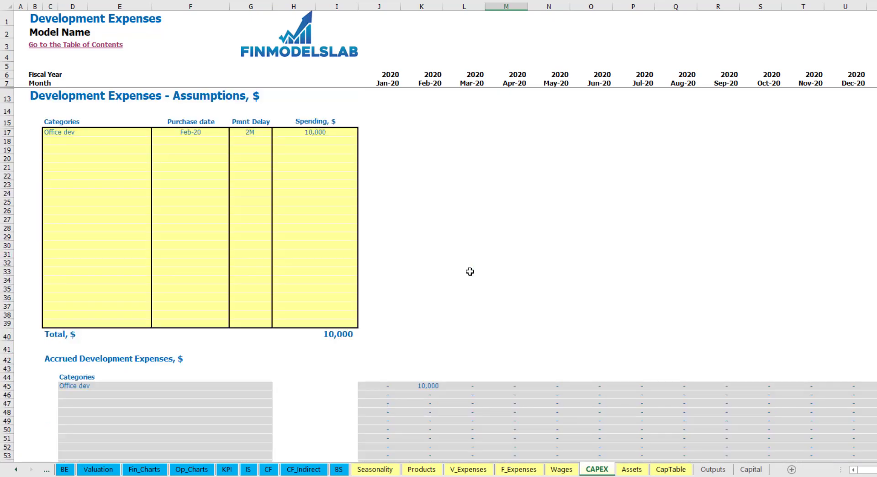
click(80, 140)
text(Other dev)
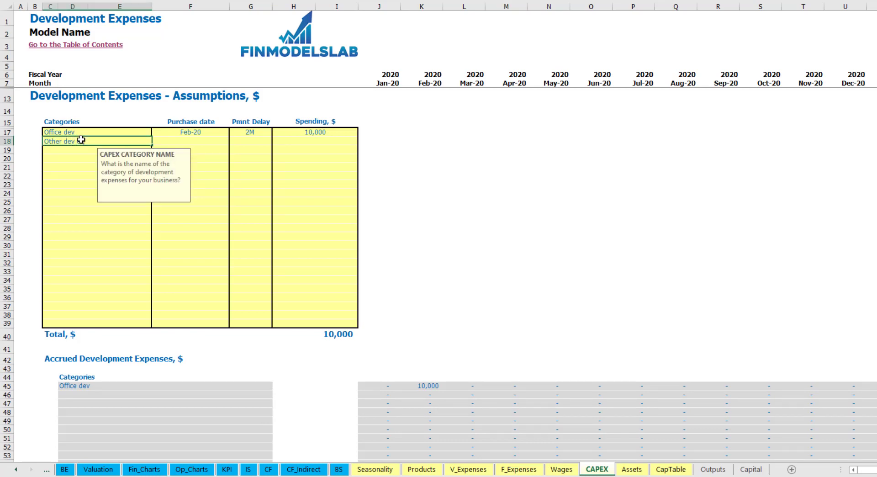
text( exp)
click(210, 140)
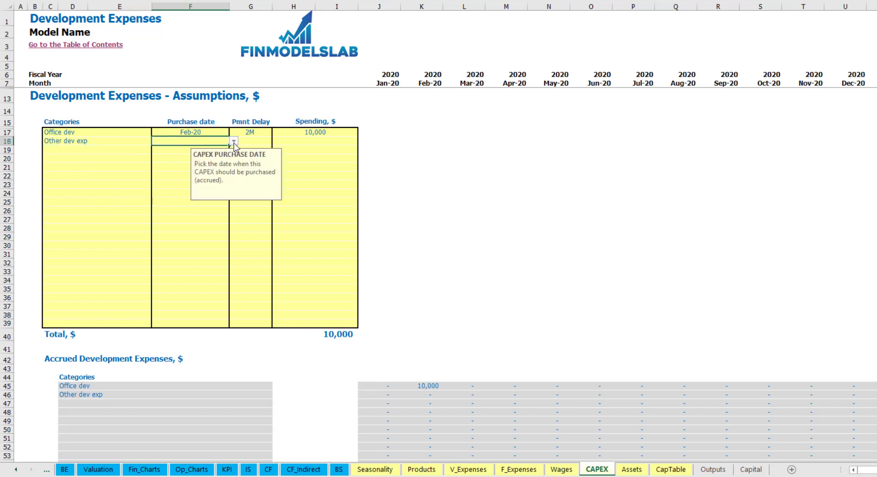
click(233, 141)
click(218, 166)
click(301, 144)
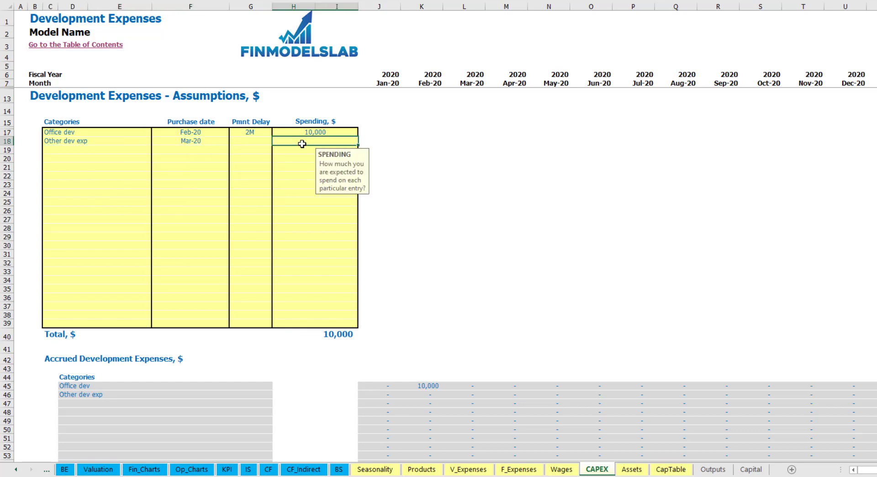
text(5000)
key(Return)
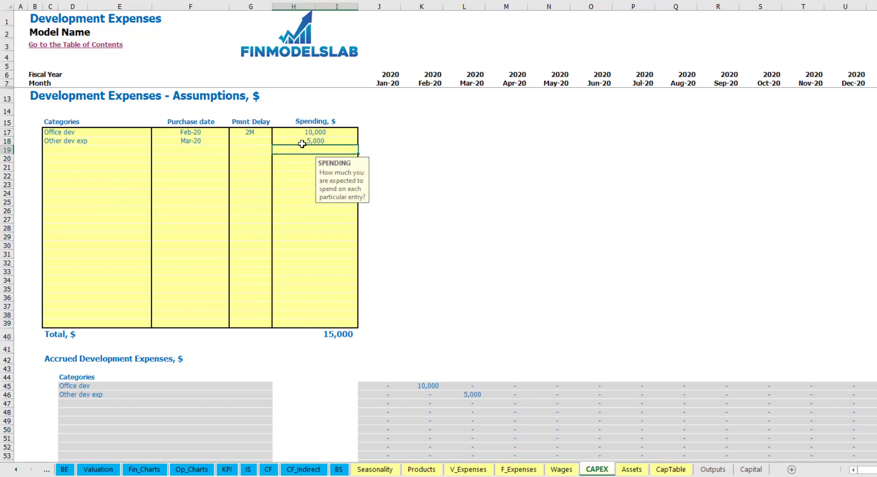
Step: Set Other dev exp's payment delay to 0M and check its accrued and paid amounts
click(259, 143)
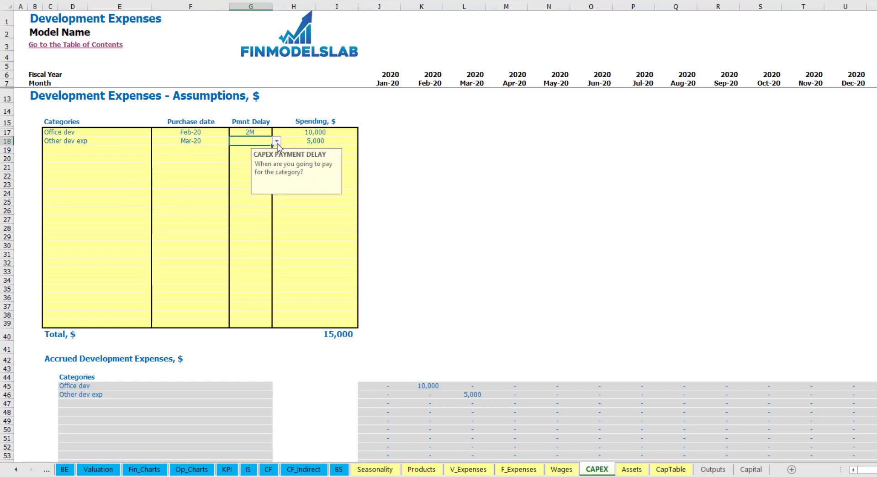
click(277, 141)
click(258, 151)
scroll(457, 361, down, 3)
click(472, 303)
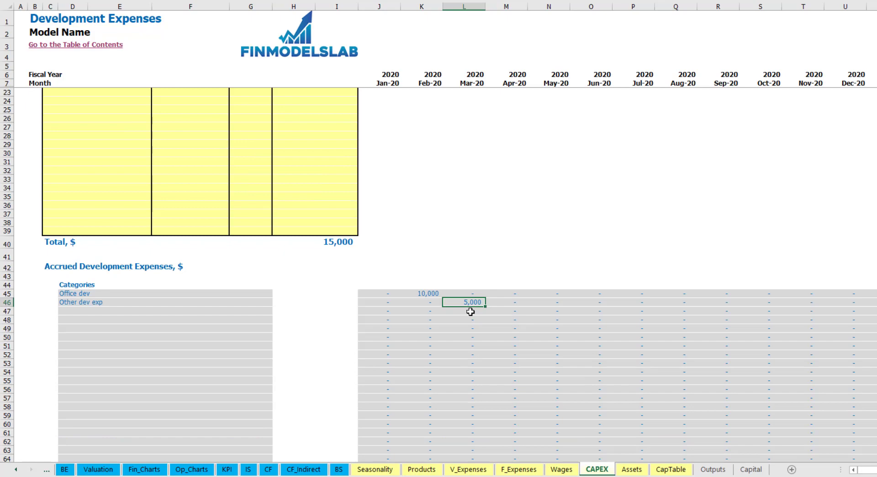
scroll(463, 303, down, 10)
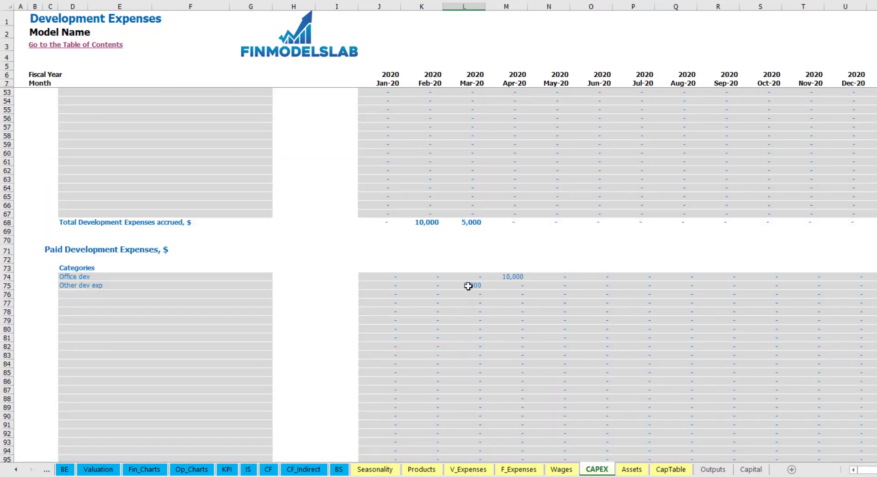
scroll(468, 286, up, 13)
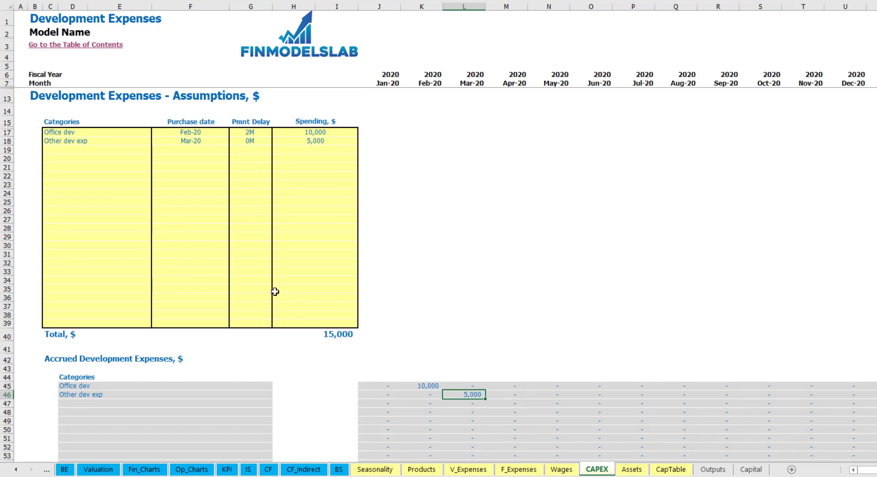
Step: Open the Assets sheet and review Development Expenses' book depreciation, capital expenditure and closing net book value
click(632, 468)
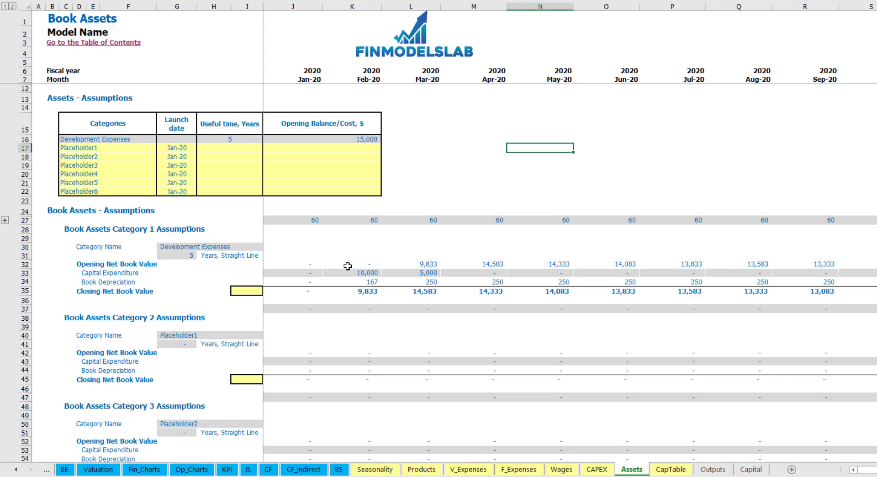
click(23, 281)
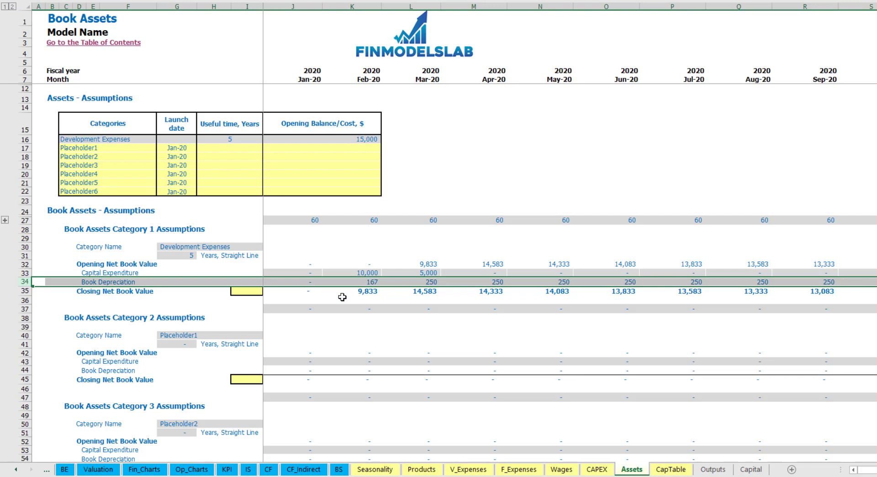
click(291, 274)
drag(332, 278, 523, 273)
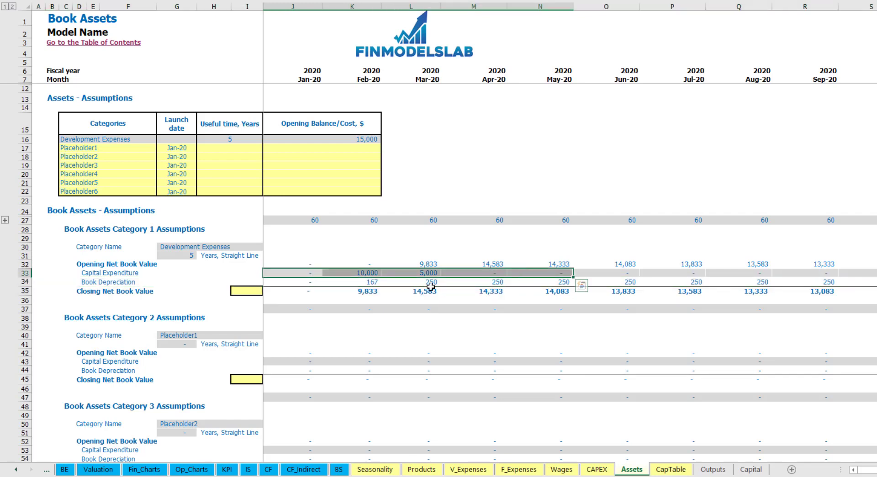
drag(312, 293, 580, 294)
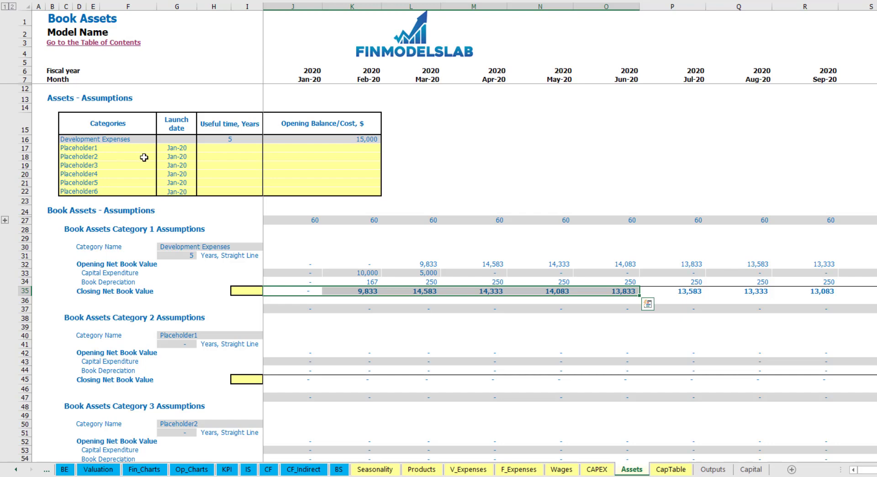
Step: Rename asset category Placeholder1 as Other assets, with a useful time of 10 years and an opening cost of $25,000
click(121, 144)
text(Ot)
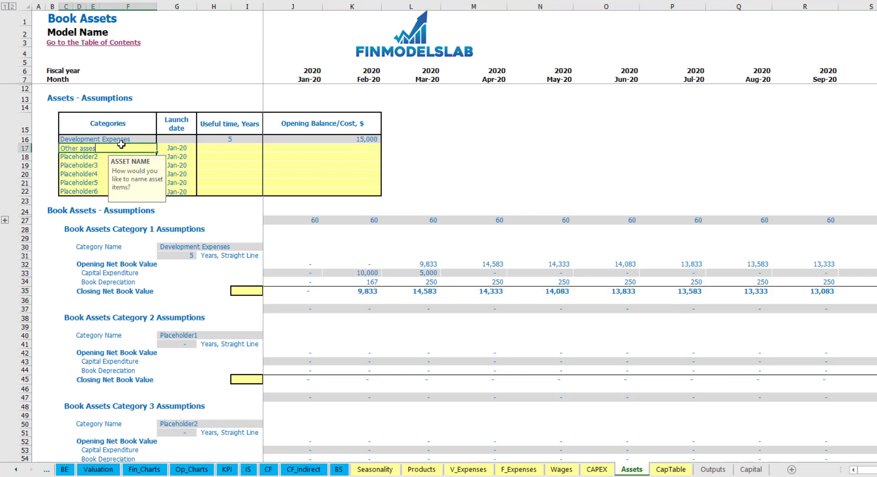
text(her assets)
key(Return)
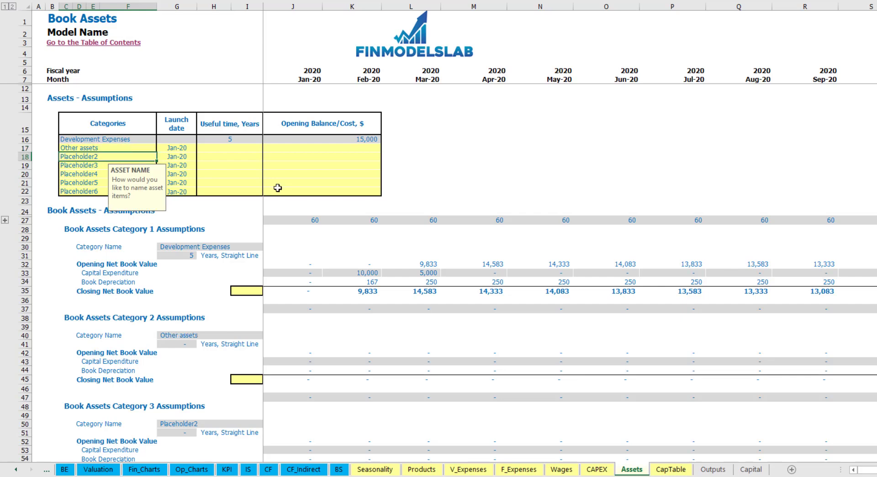
click(253, 146)
text(10)
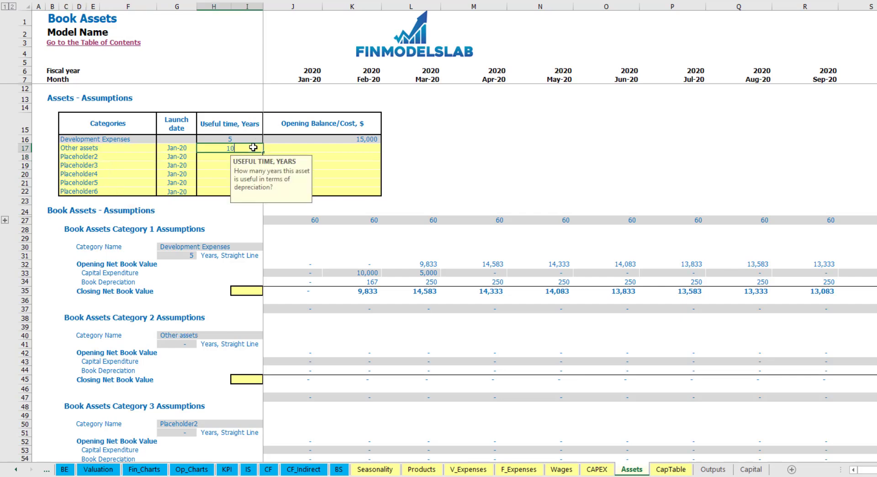
key(Return)
click(325, 149)
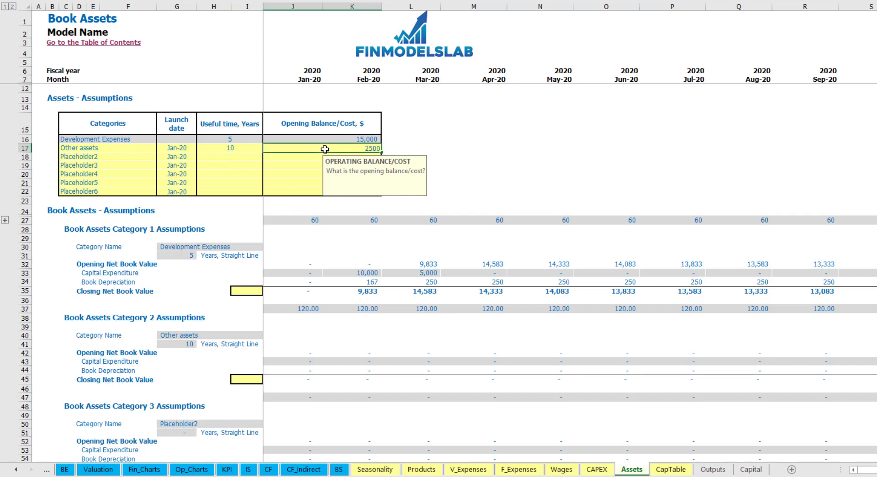
key(Return)
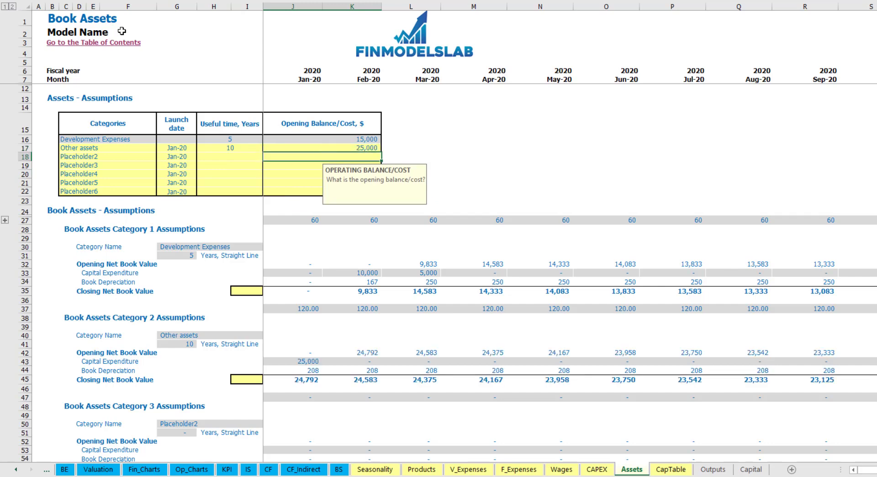
Step: Set Other assets' launch date to Apr-20 and check its capital expenditure, depreciation and closing net book value
click(188, 149)
click(200, 149)
click(180, 183)
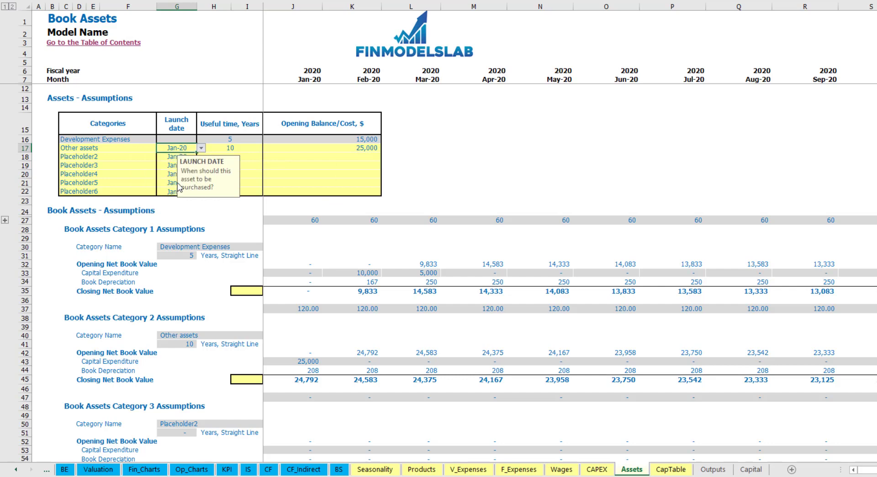
click(494, 361)
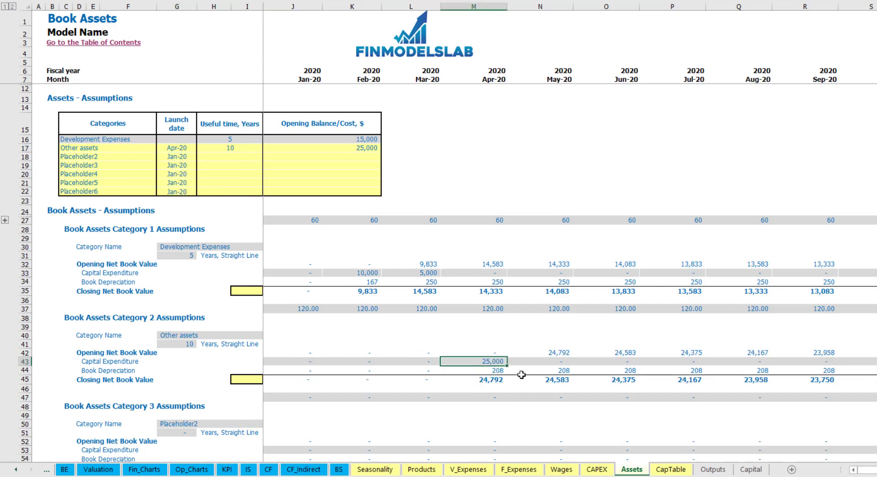
drag(498, 369, 662, 371)
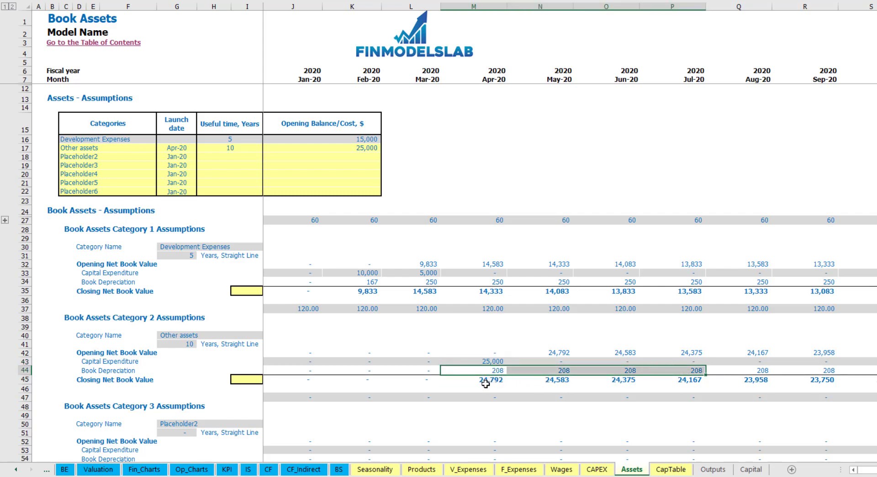
drag(497, 382, 714, 378)
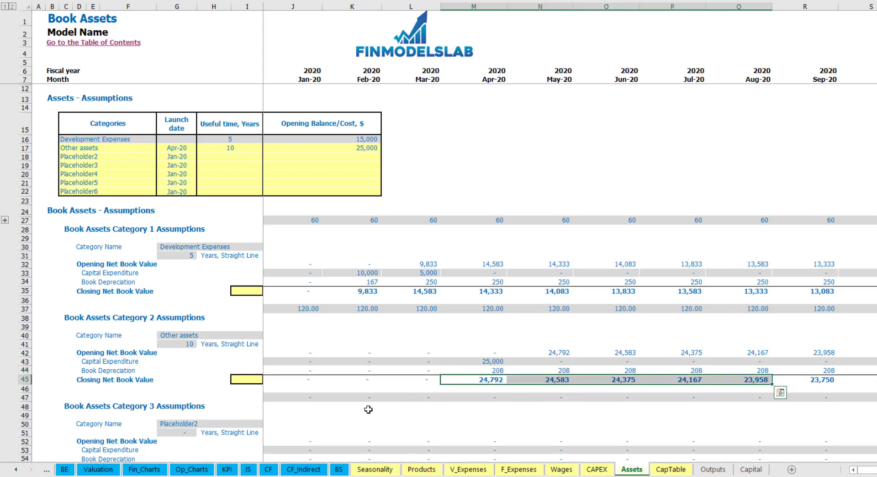
Step: Check Total Depreciation & Amortization in the Income Statement and open the Cash Flow Statement sheet
click(248, 469)
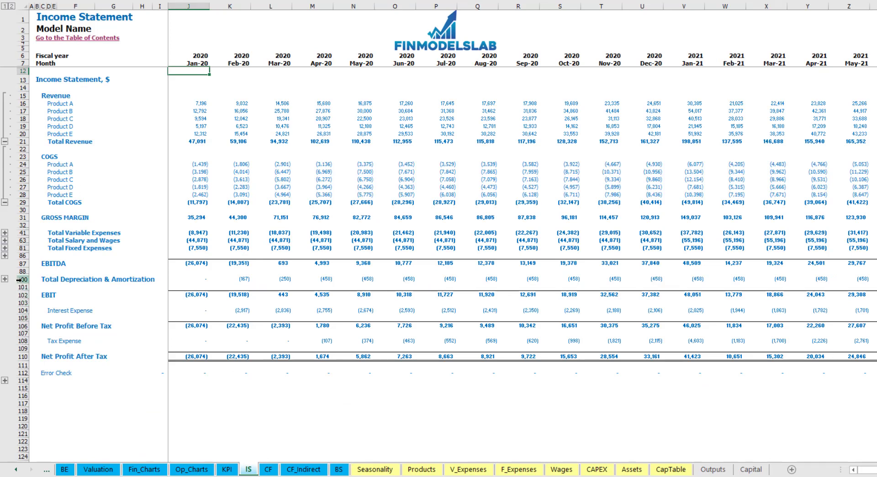
click(268, 469)
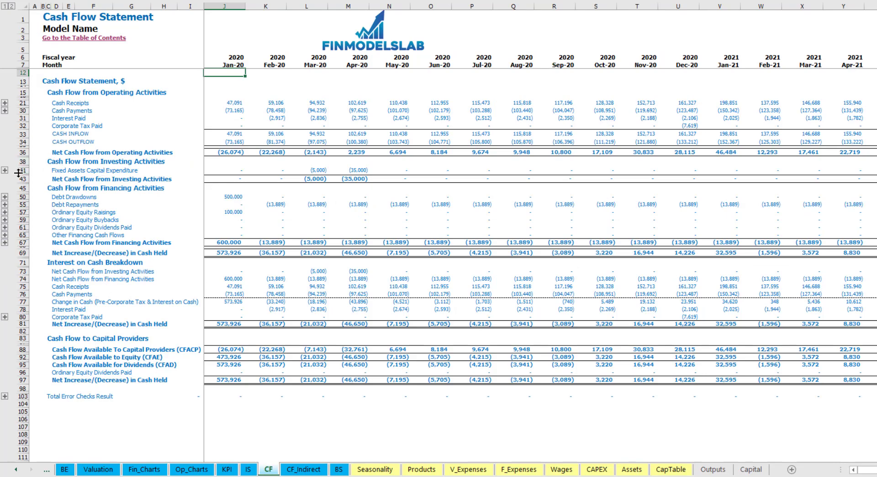
Step: Open the Balance Sheet and review the Fixed Assets, CAPEX Prepayment and CAPEX Payable rows
click(338, 469)
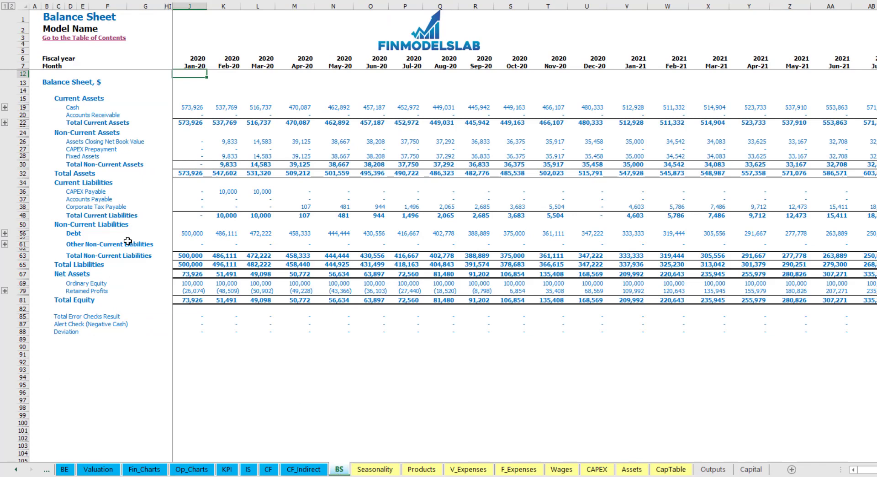
click(23, 156)
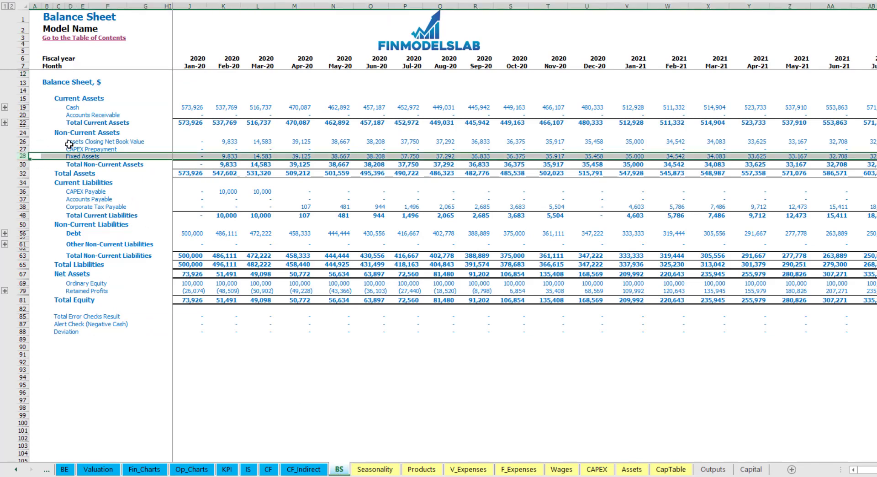
click(21, 149)
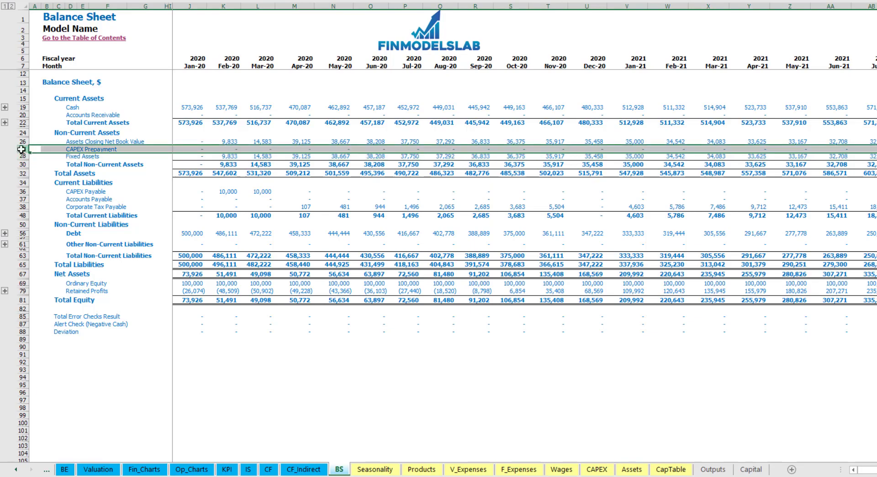
click(22, 192)
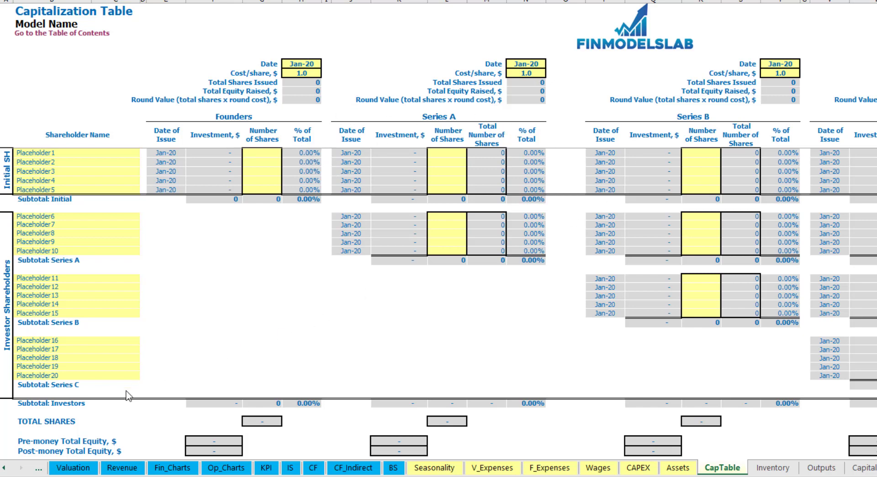
Step: Rename the first two initial shareholders in the Capitalization Table as Founder 1 and Founder 2
click(39, 151)
text(Found)
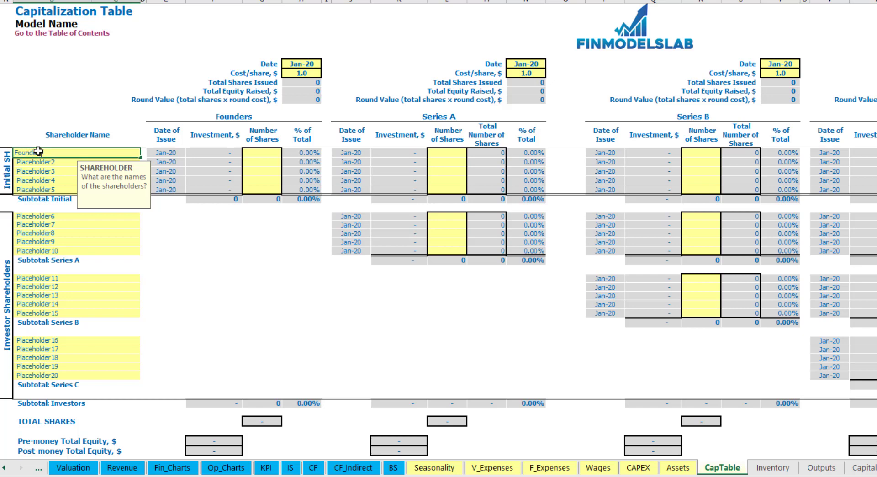
text(er 1)
key(ctrl+Return)
key(ctrl+c)
key(Down)
key(ctrl+v)
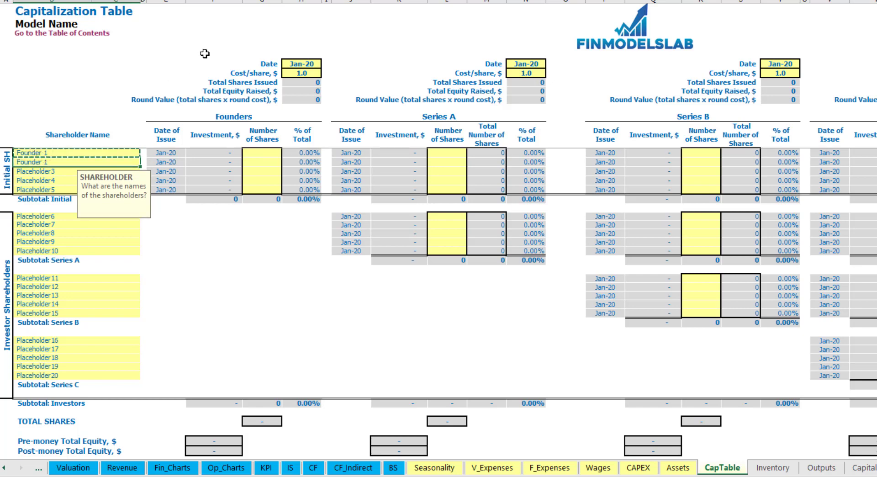
key(F2)
key(Return)
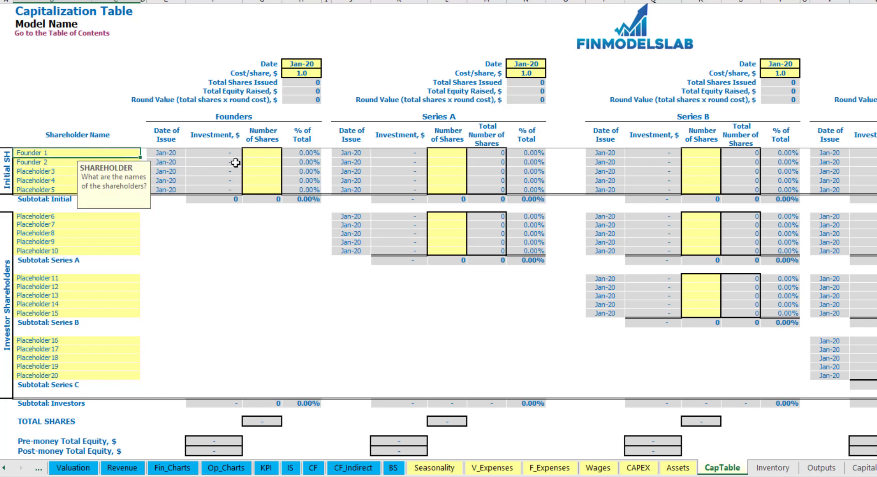
Step: Enter 10,000 shares for Founder 1 and 20,000 shares for Founder 2 in the Founders round
click(266, 153)
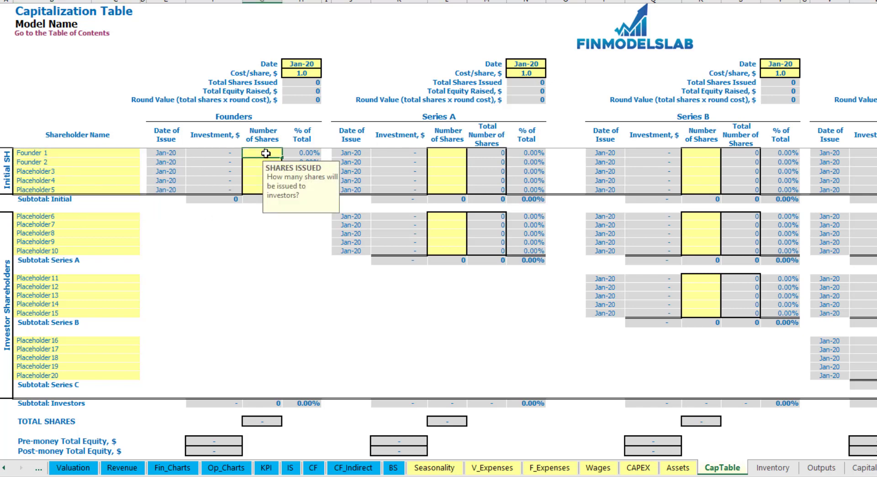
text(10000)
key(Return)
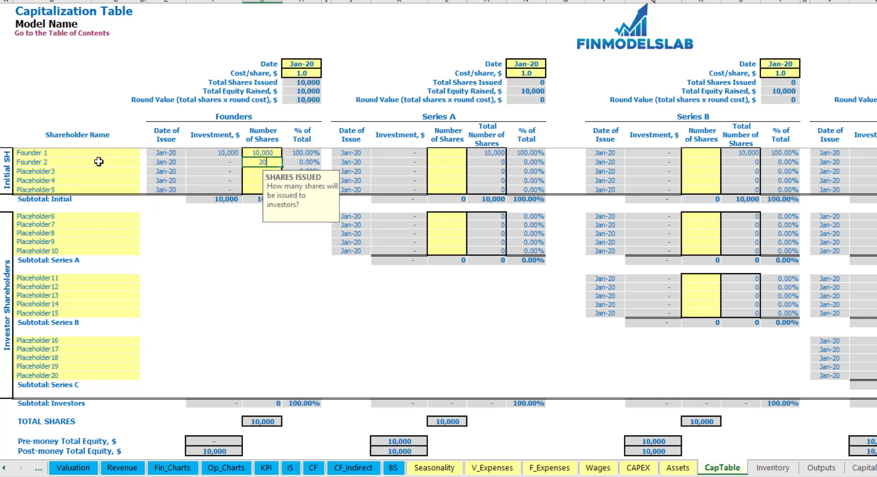
text(20000)
key(Return)
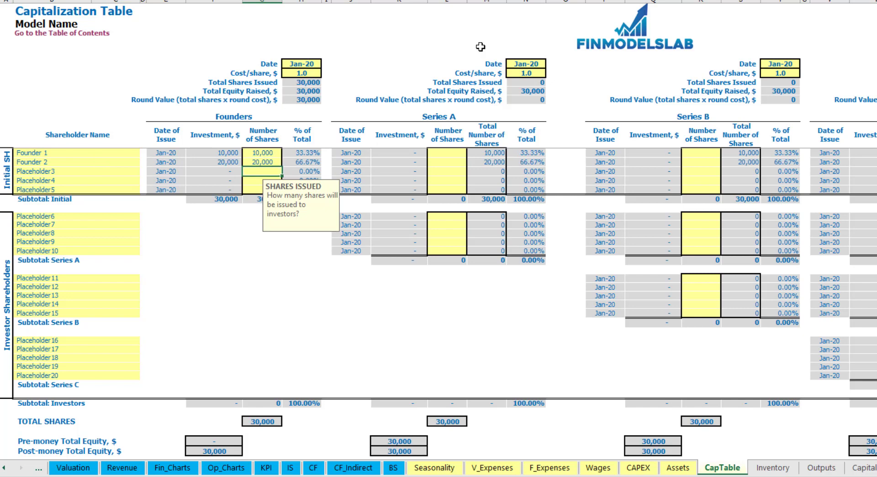
Step: Set the Founders round's cost per share to $2.0 and its date to Feb-20
click(300, 67)
click(291, 75)
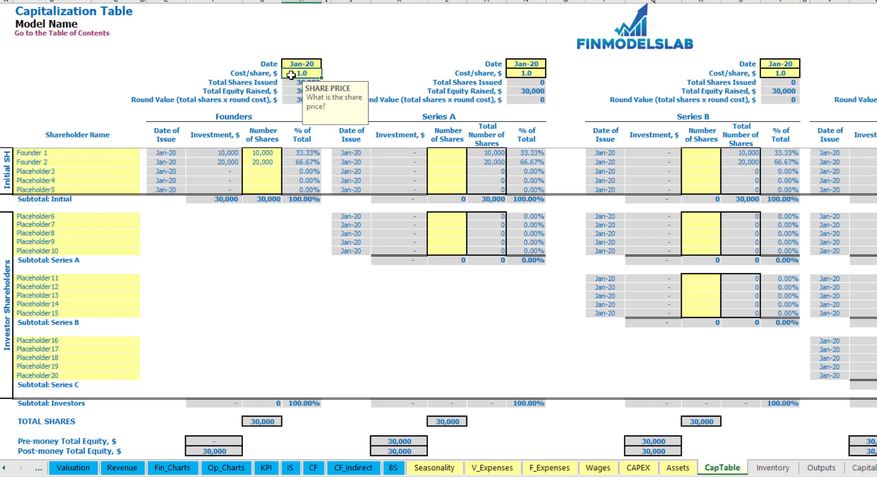
text(2)
key(Return)
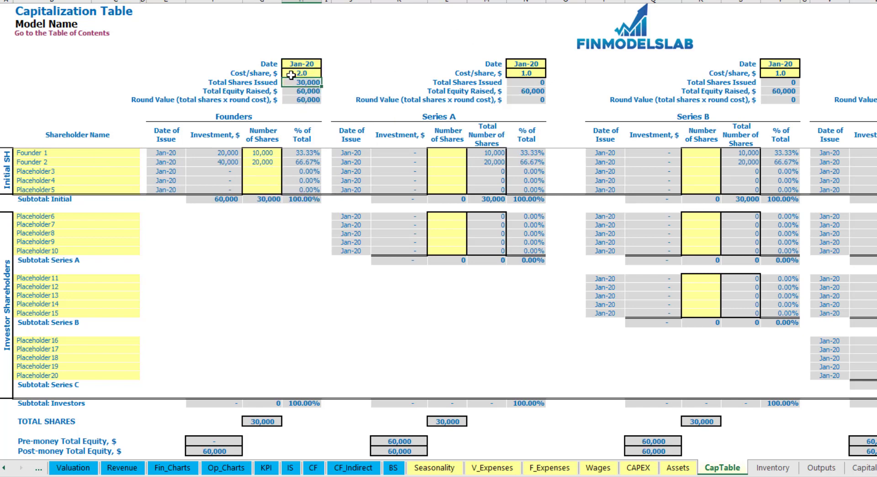
click(296, 65)
click(326, 64)
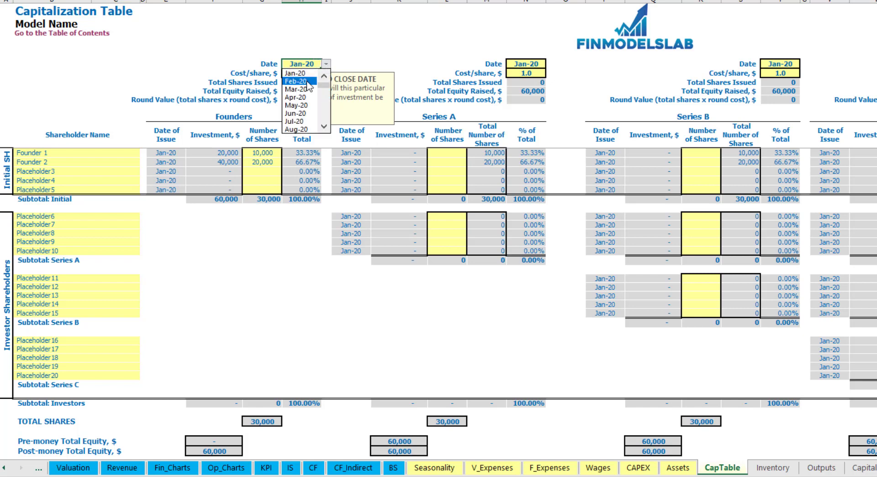
click(297, 82)
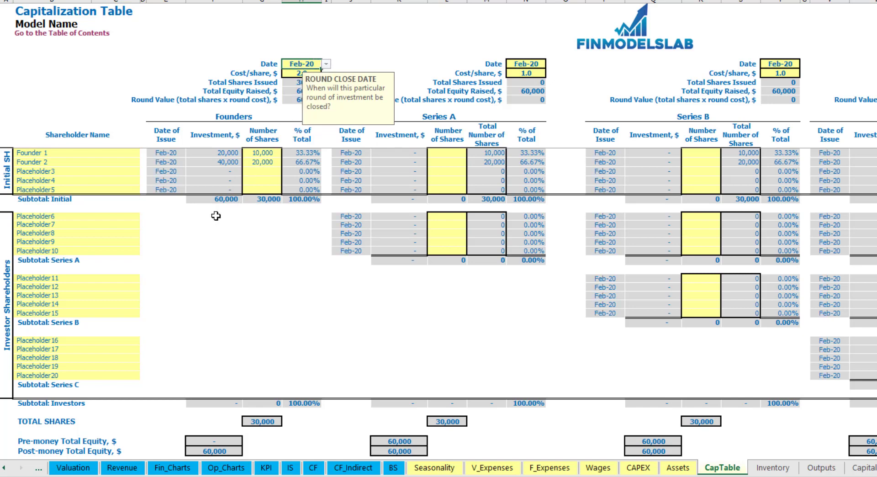
Step: Check both founders' investments, the initial subtotal, the Post-money Total Equity row and Founder 1's percentage of total
click(221, 154)
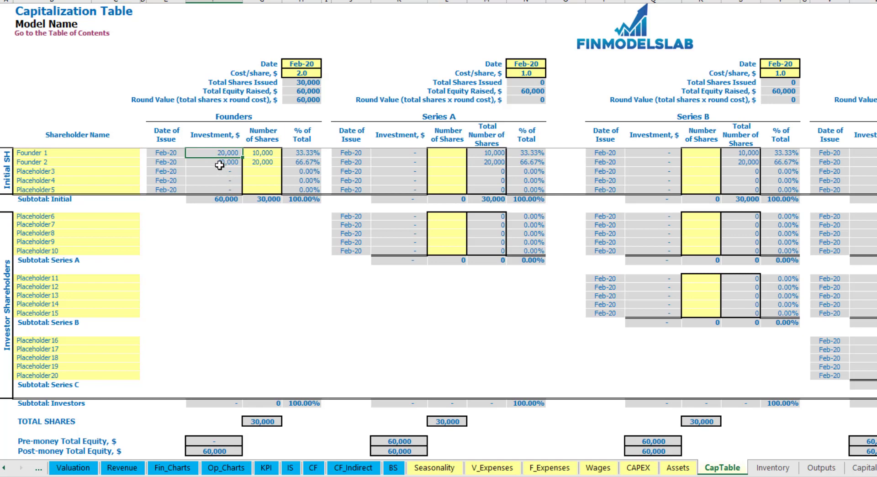
click(219, 162)
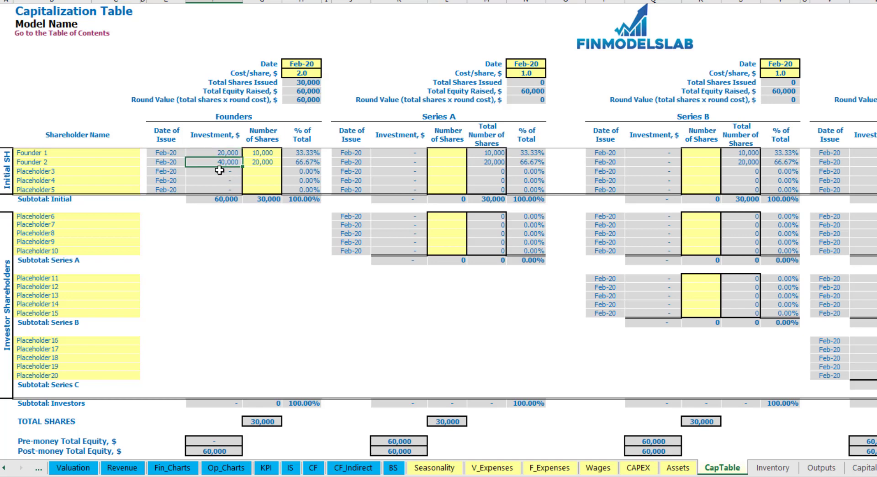
click(220, 199)
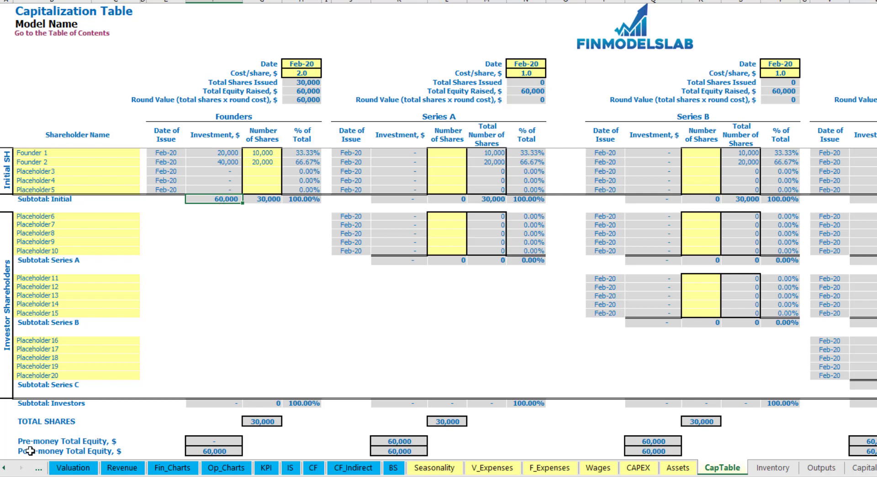
click(141, 452)
key(shift+space)
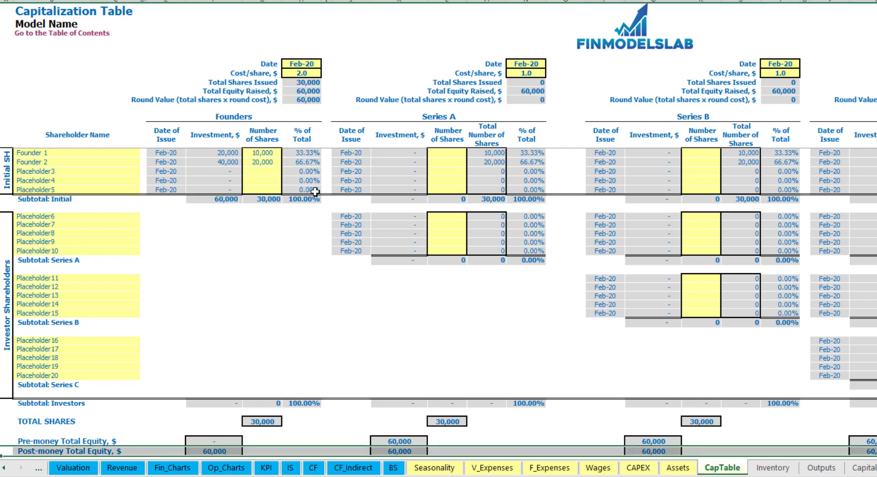
click(309, 154)
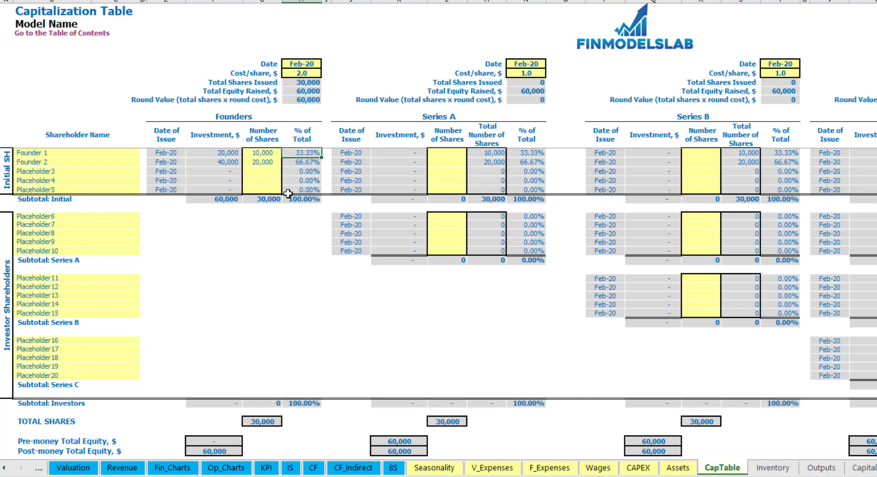
Step: Rename the first Series A shareholder, Placeholder6, as Investor 1
click(109, 218)
click(460, 120)
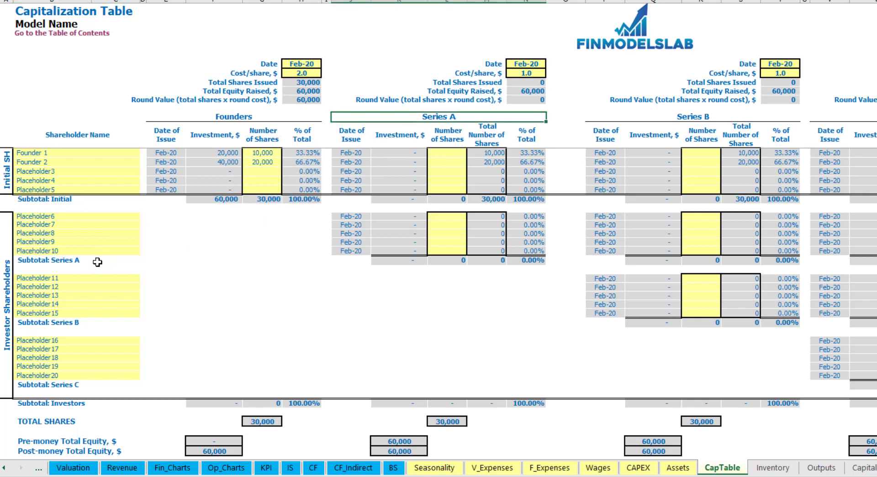
click(60, 218)
key(BackSpace)
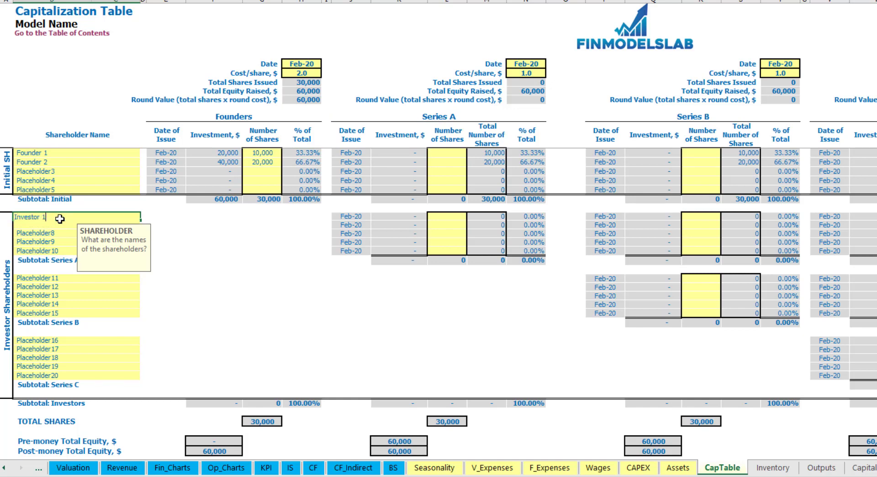
key(Return)
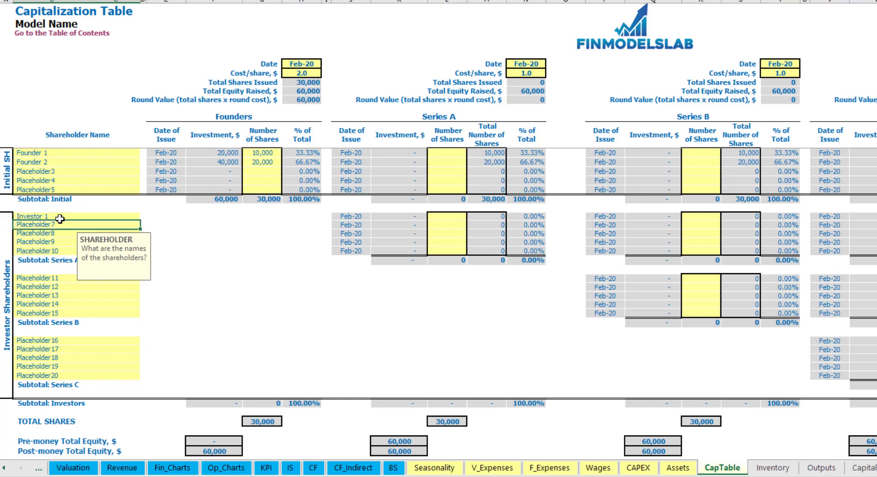
Step: Set the Series A round to May-20 at $5.0 per share and issue 1,000 shares to Investor 1
click(533, 62)
click(550, 64)
click(541, 96)
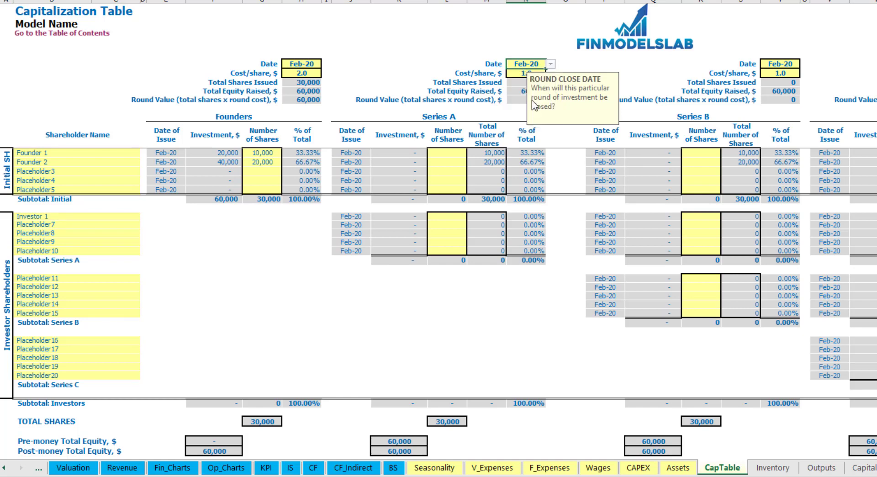
click(521, 73)
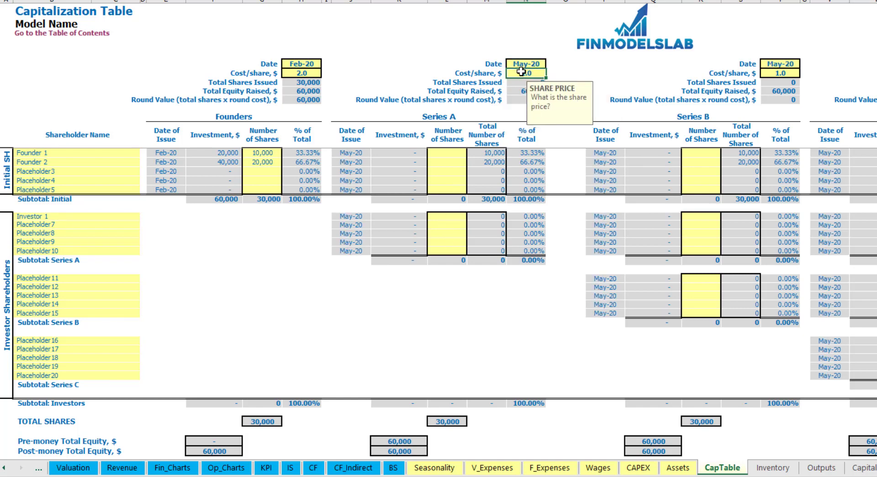
text(5)
key(Return)
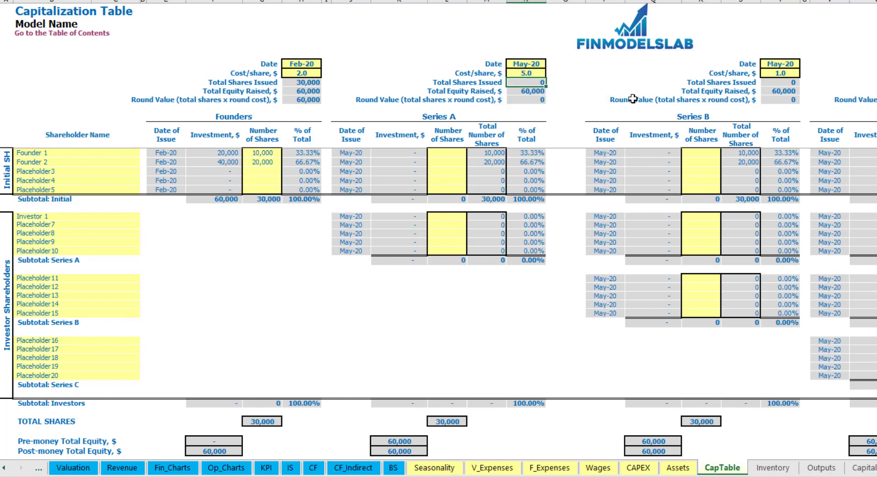
click(446, 215)
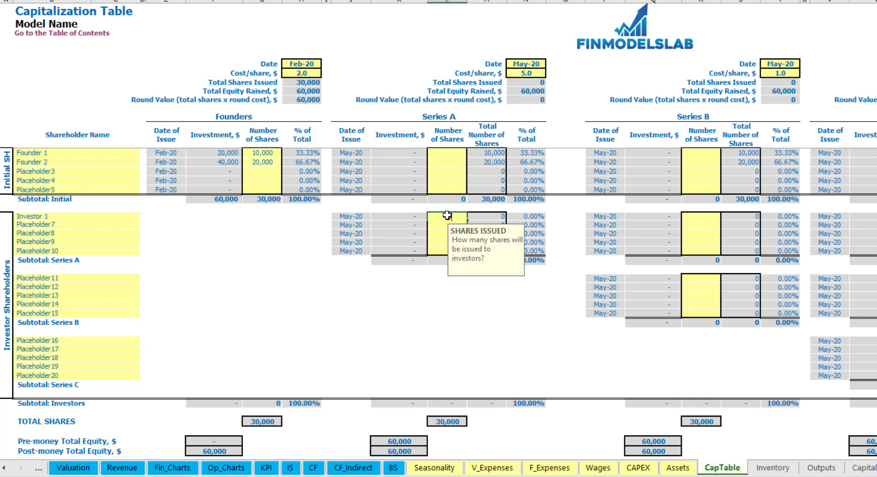
text(1000)
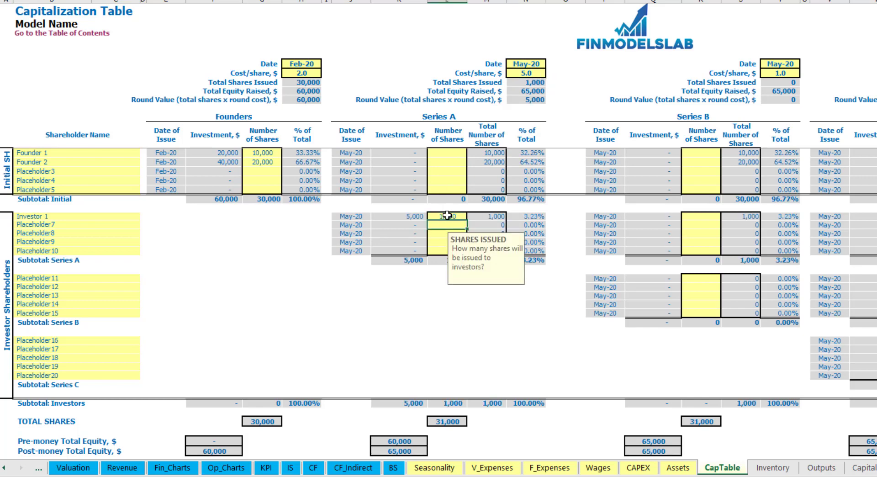
Step: Check Investor 1's Series A investment and the round's pre-money and post-money total equity
click(400, 302)
click(407, 218)
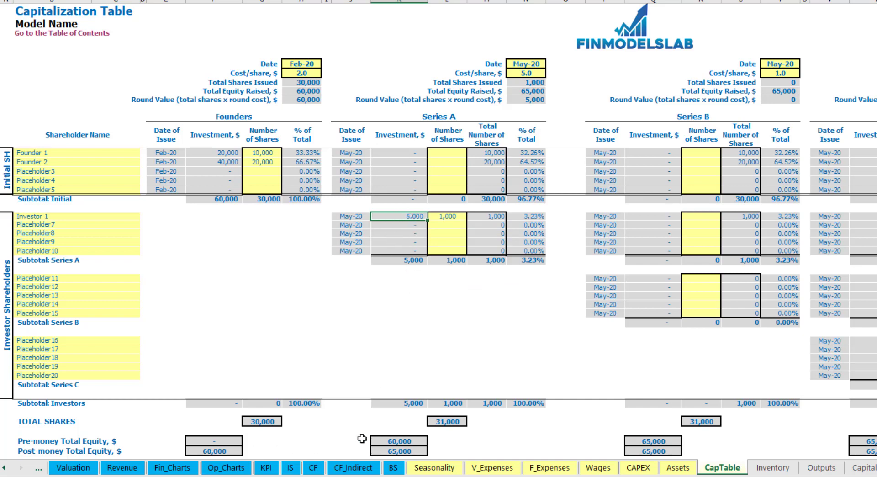
click(391, 437)
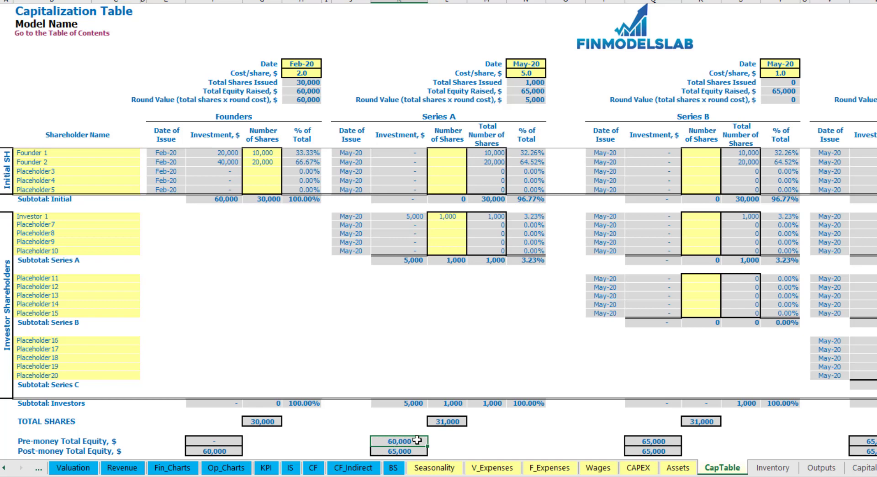
key(Down)
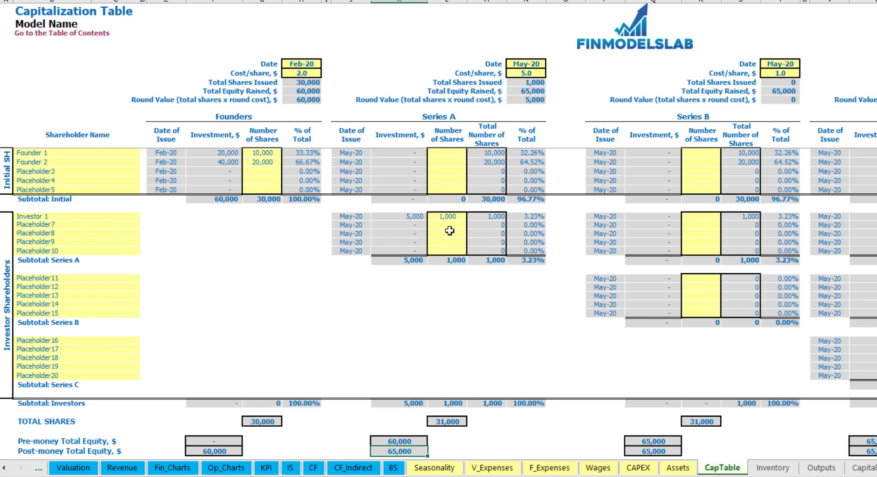
Step: Compare the Series A ownership percentages of Investor 1 and the two founders
click(517, 218)
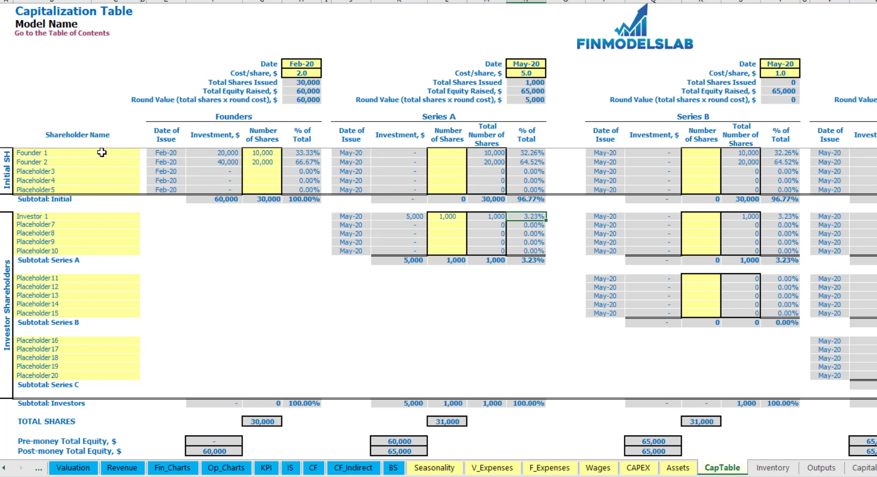
drag(102, 152, 108, 164)
drag(531, 152, 535, 162)
key(shift+Up)
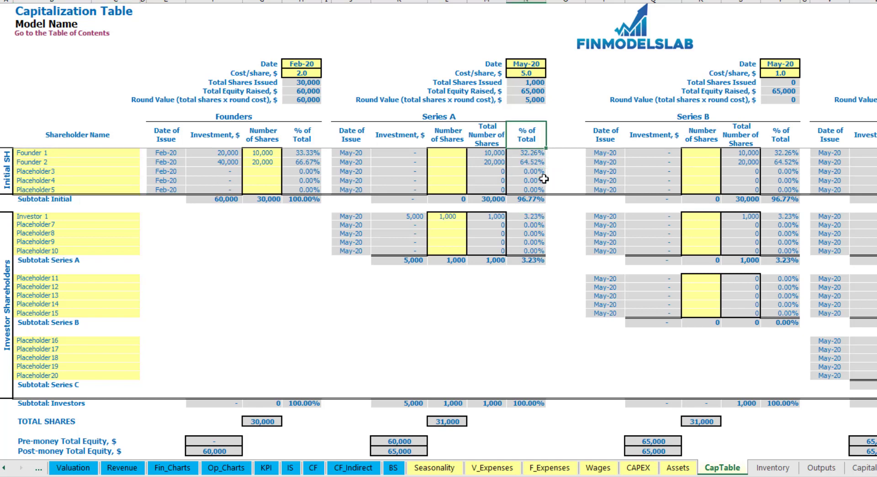
key(Down)
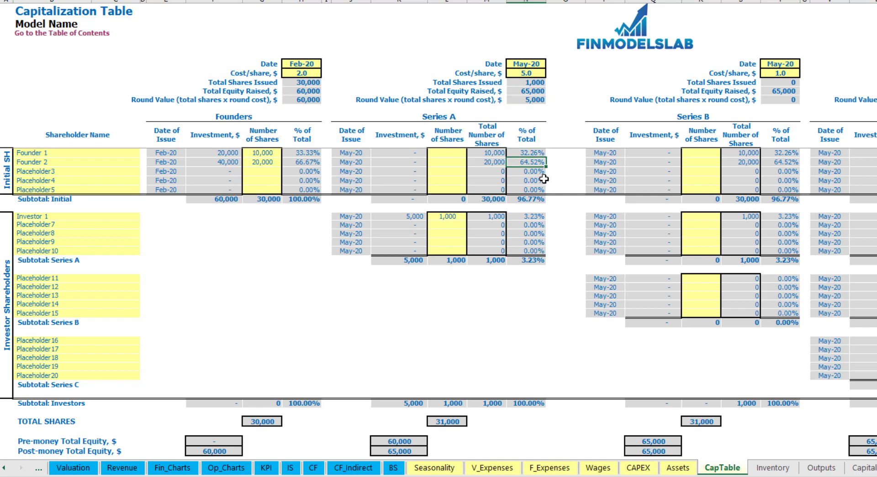
Step: Review the Series B and Series C shareholder name fields and the Series A investors' number-of-shares inputs
click(86, 283)
click(74, 341)
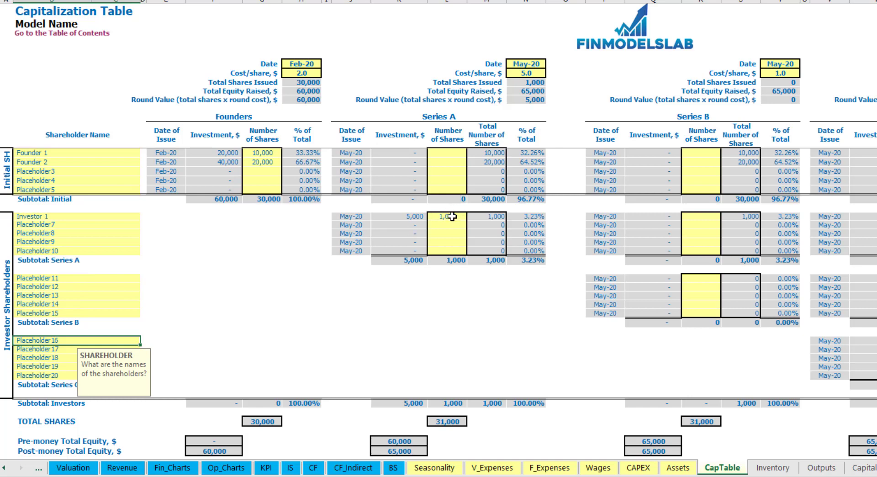
drag(452, 216, 446, 250)
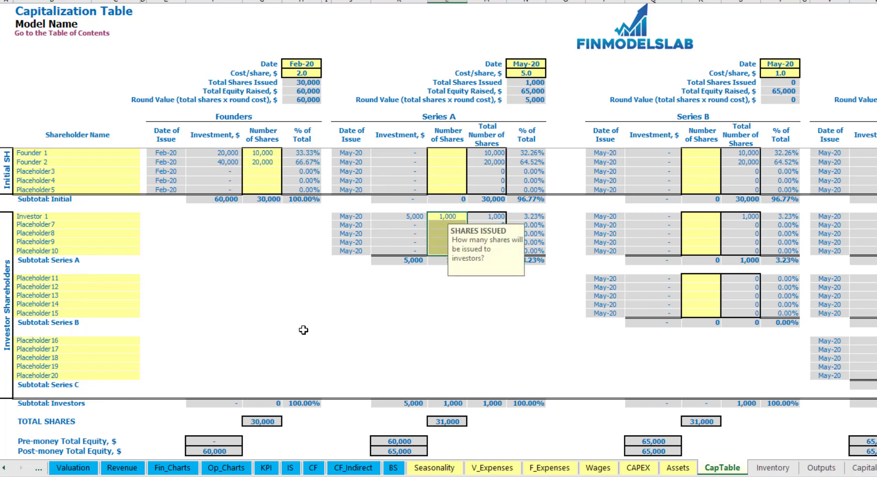
Step: Check the ordinary equity raisings for February and May 2020 in the cash flow statement and the Ordinary Equity row in the balance sheet
click(461, 294)
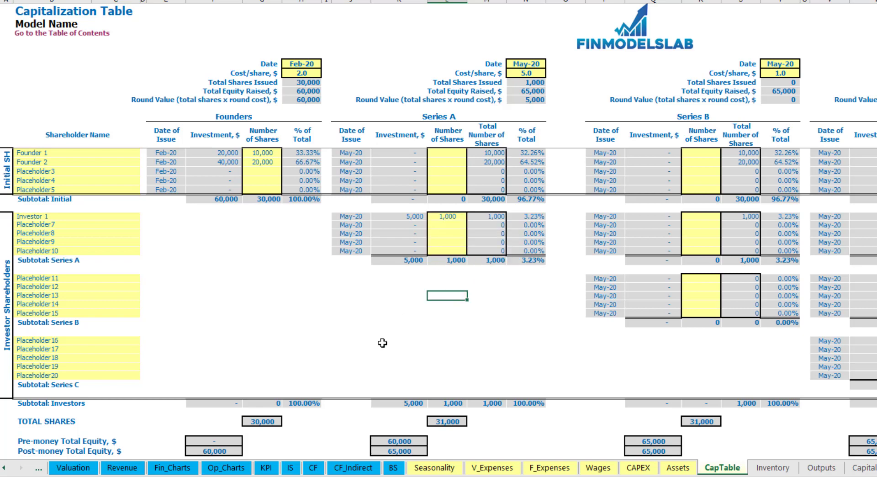
click(312, 472)
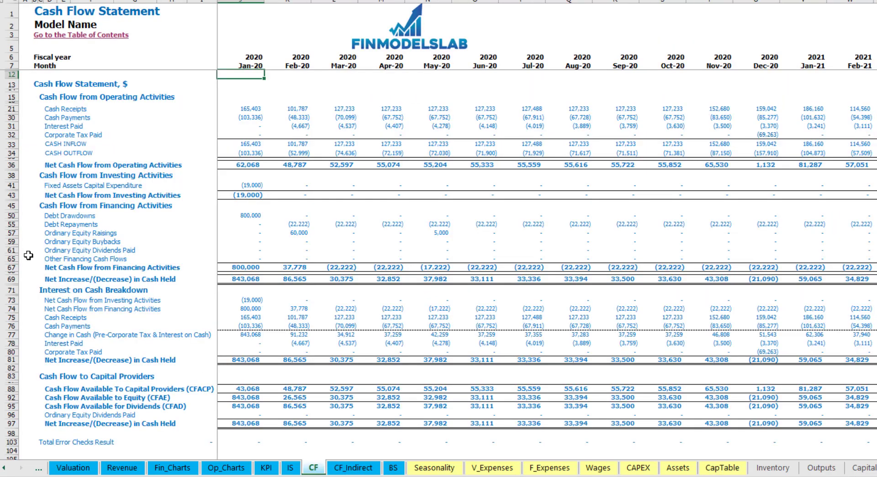
click(10, 232)
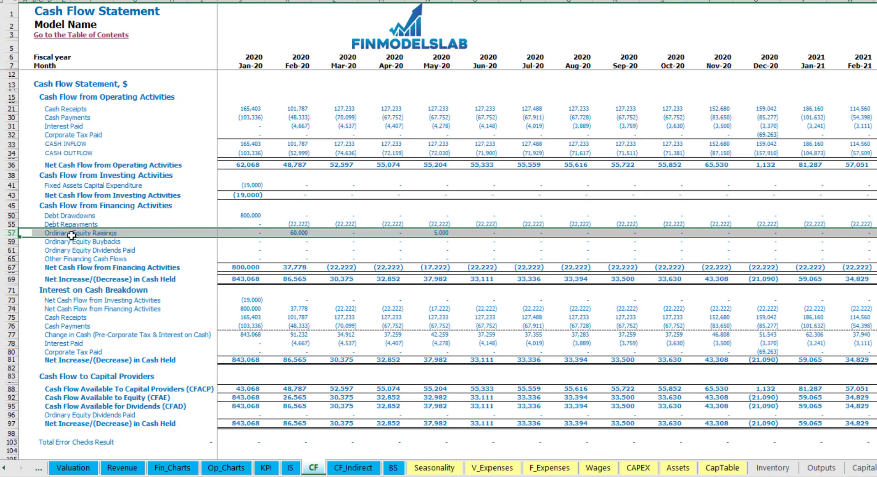
click(302, 235)
click(439, 232)
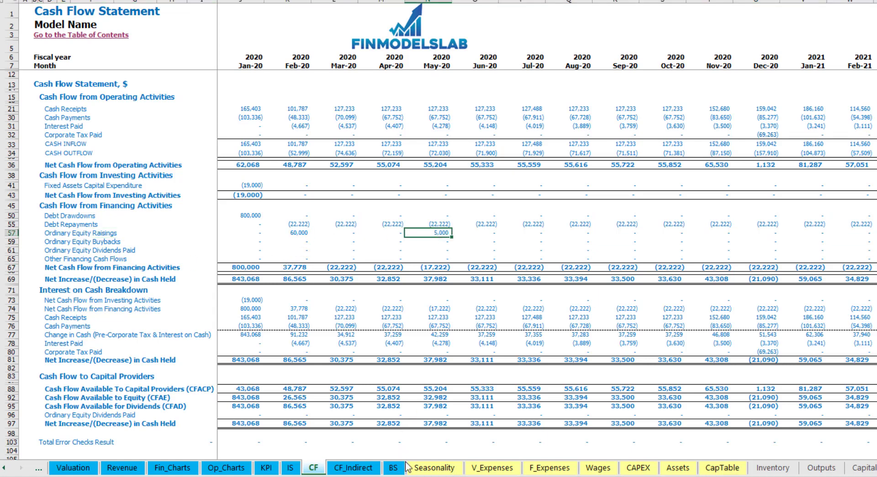
click(394, 467)
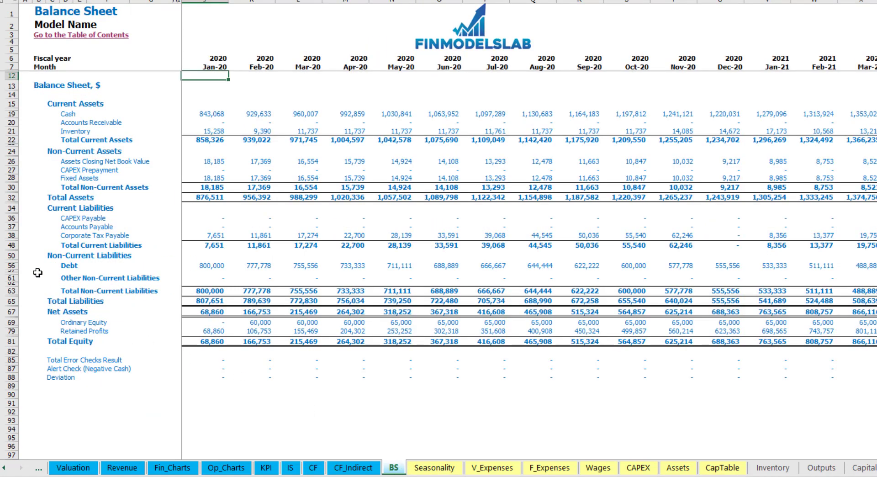
click(11, 322)
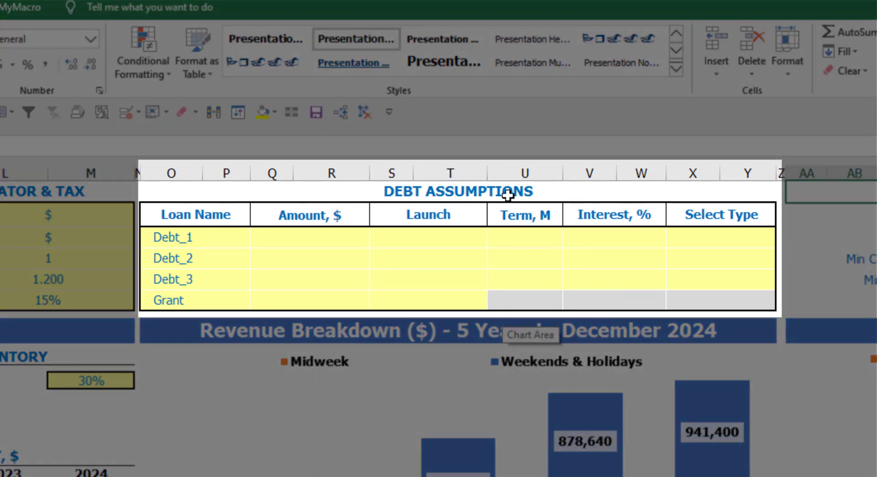
Step: Set the repayment type of Debt_1 to Annuity in the dashboard's debt assumptions
click(506, 191)
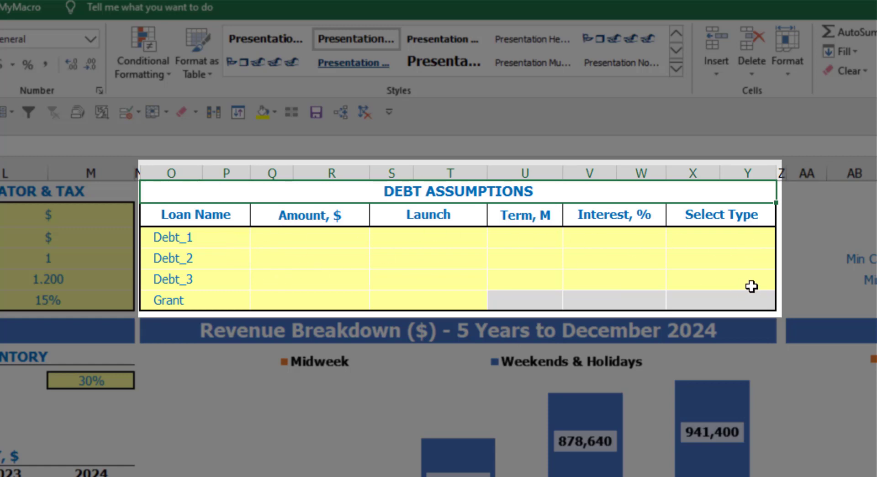
click(767, 235)
click(783, 240)
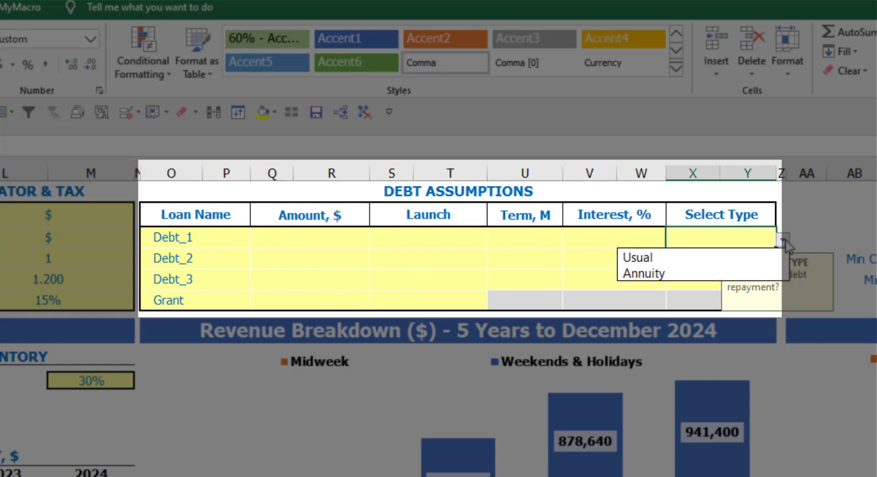
click(761, 267)
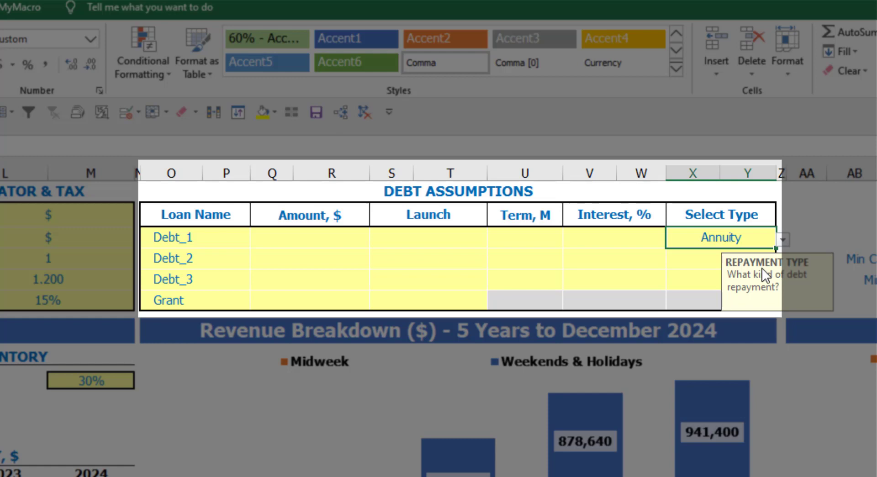
Step: Change the repayment type of Debt_1 to Usual
click(782, 240)
key(Escape)
key(ctrl+z)
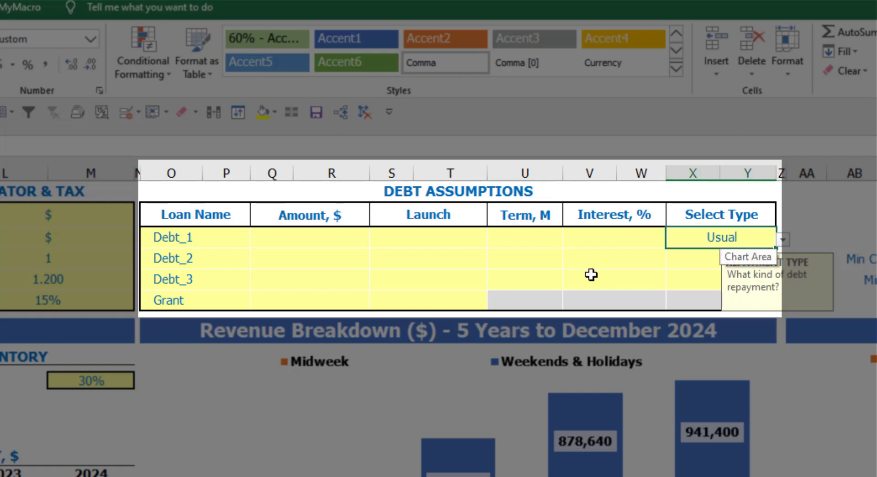
Step: Enter a loan amount of 1,000,000 for Debt_1 and set its launch to Feb-20
click(346, 238)
text(100000)
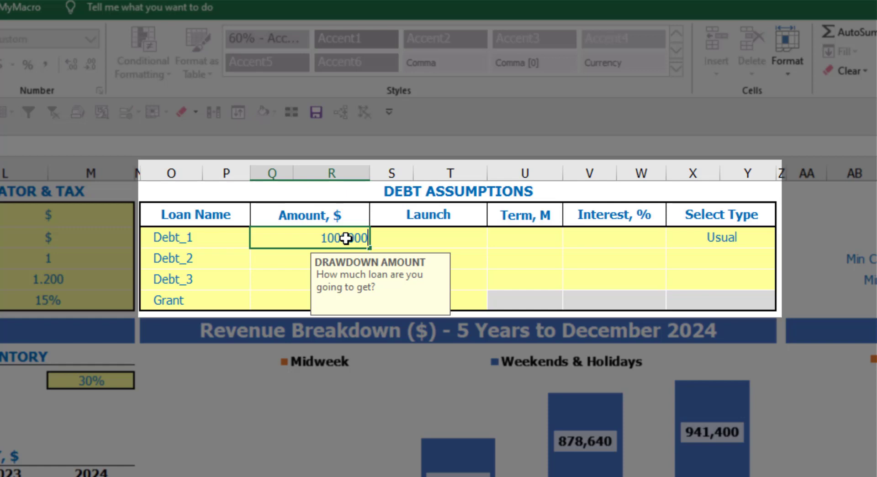
key(Return)
click(484, 235)
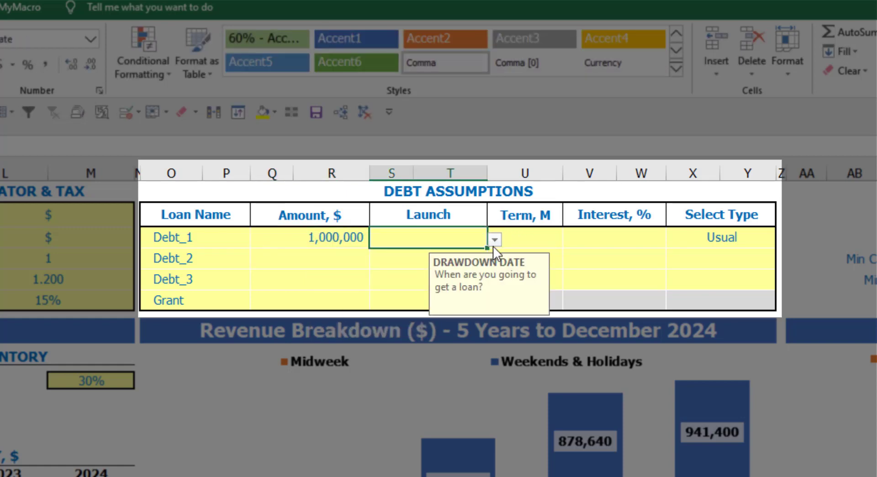
click(495, 240)
click(459, 273)
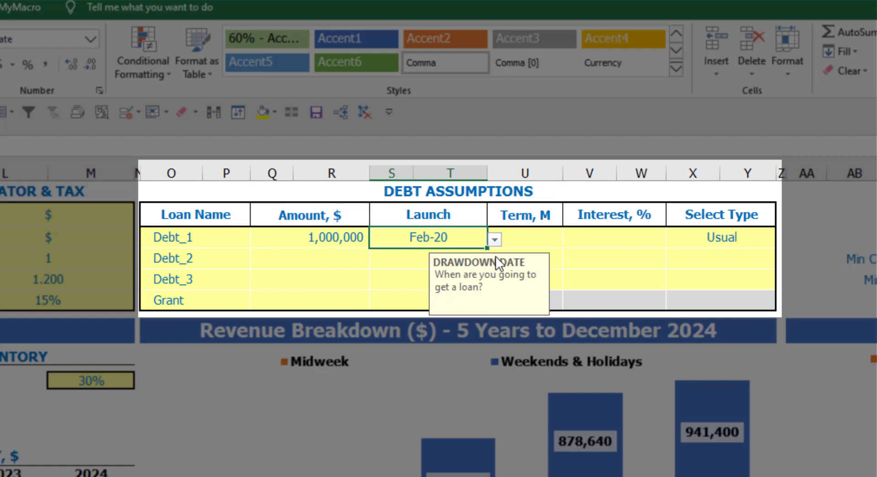
Step: Set the Debt_1 term to 60 months and its annual interest rate to 5%
click(526, 231)
text(60)
key(Return)
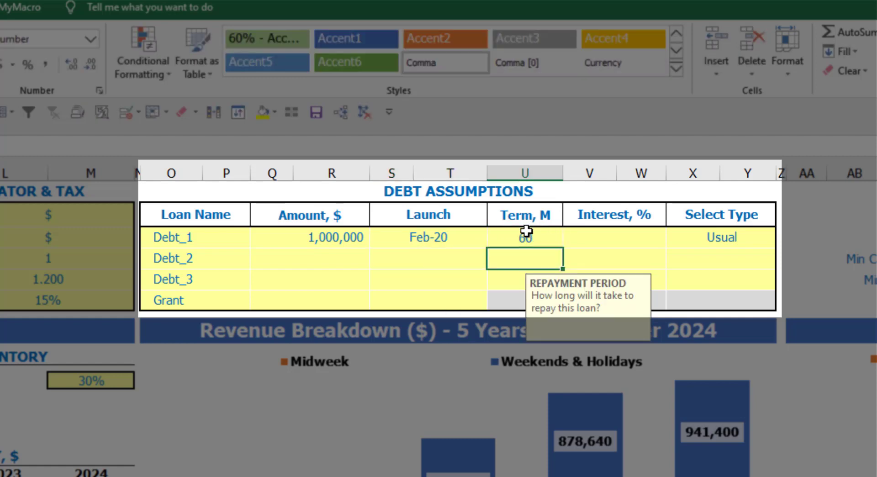
click(577, 236)
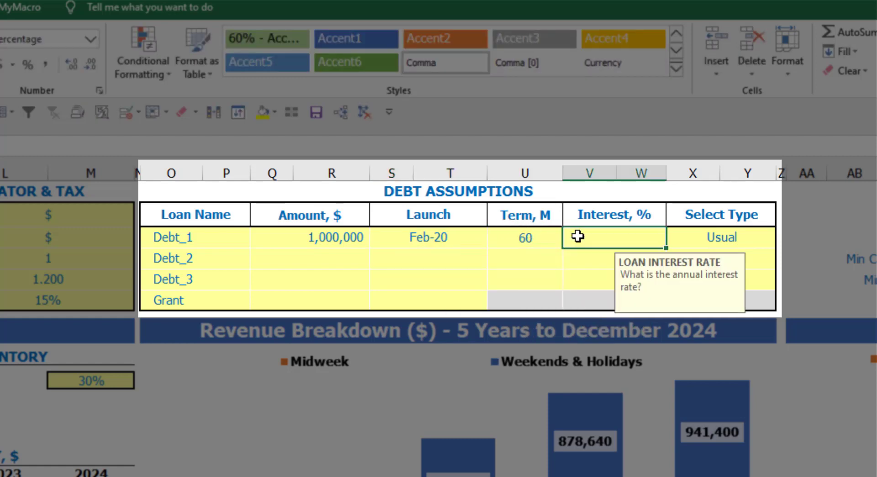
text(5)
key(Return)
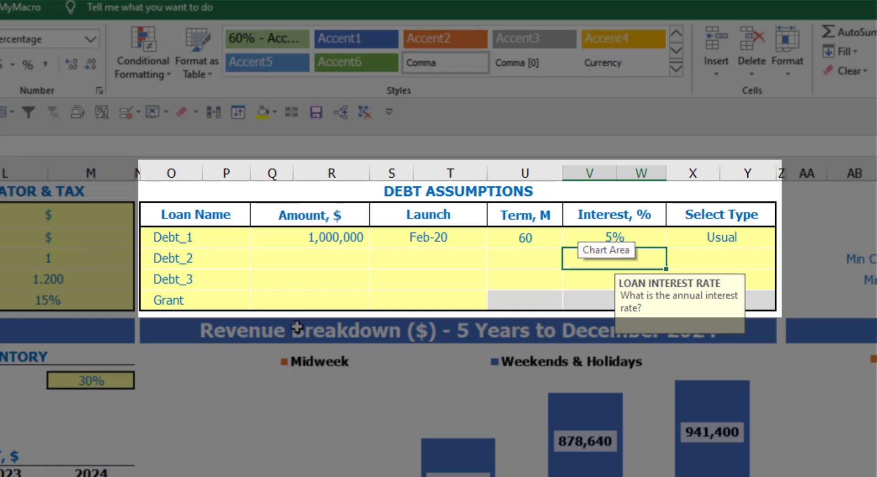
Step: Enter a grant amount of 500,000 in the debt assumptions and set its launch to Mar-20
click(326, 303)
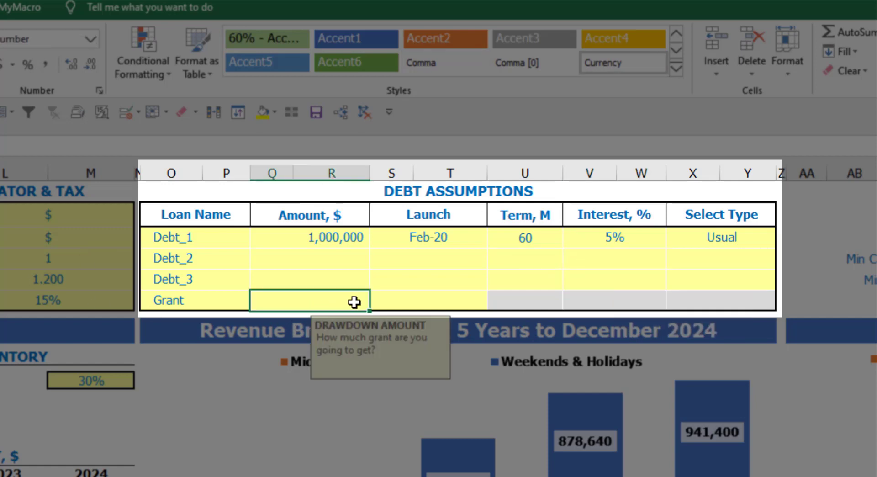
text(500,000)
key(Return)
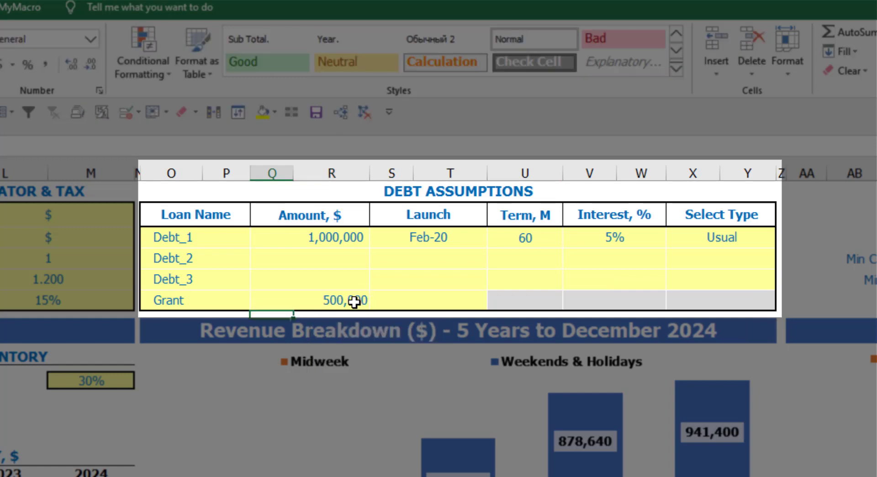
click(452, 302)
click(494, 304)
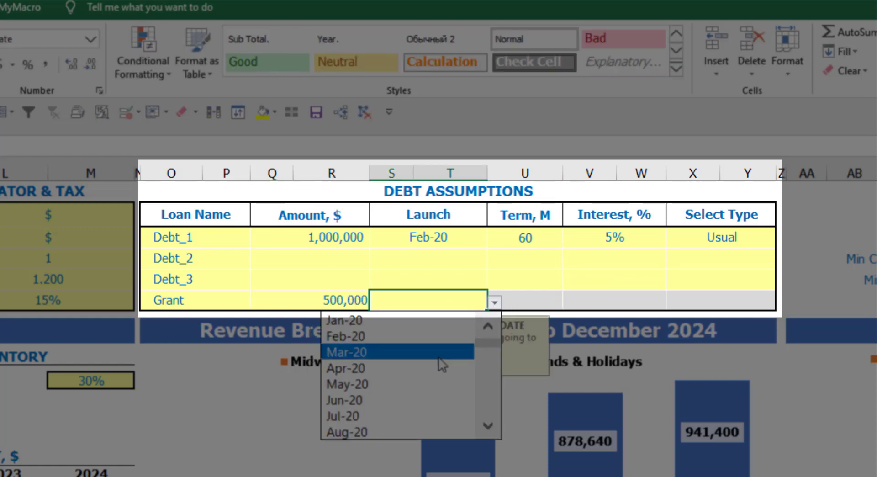
click(438, 354)
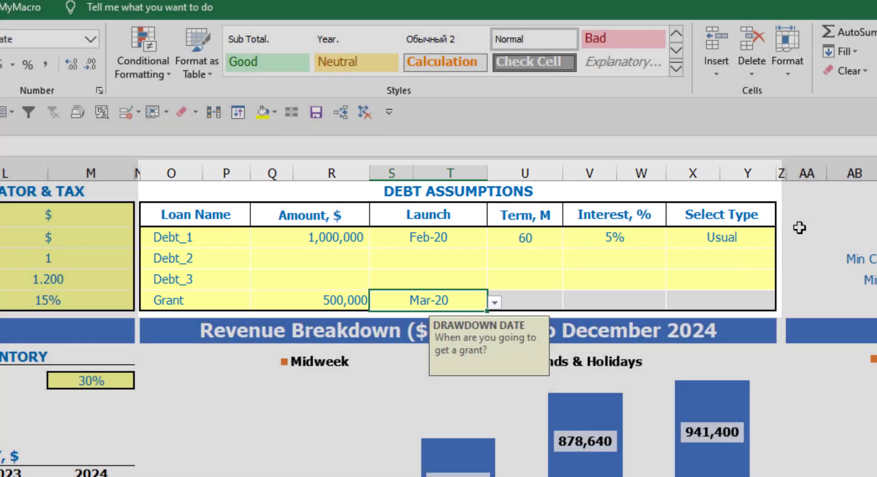
click(799, 226)
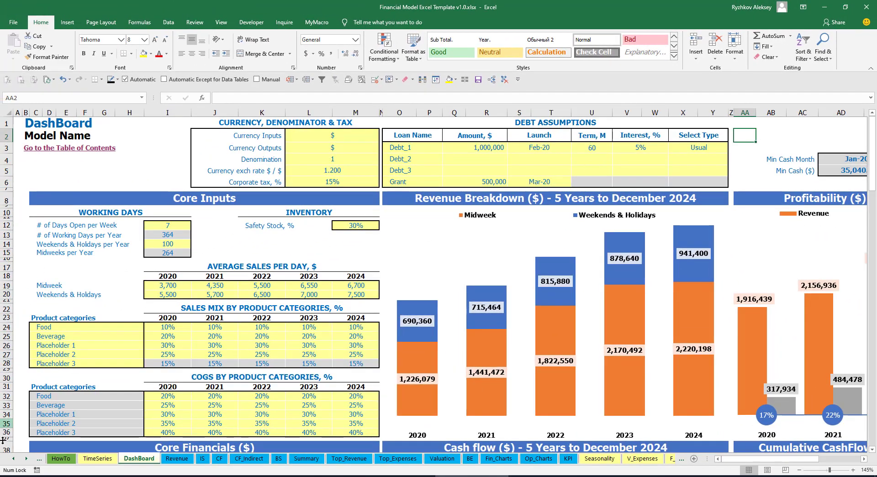
Step: Review the drawdown, repayment, balance and interest calculations for each loan and total debts on the Capital sheet
click(25, 458)
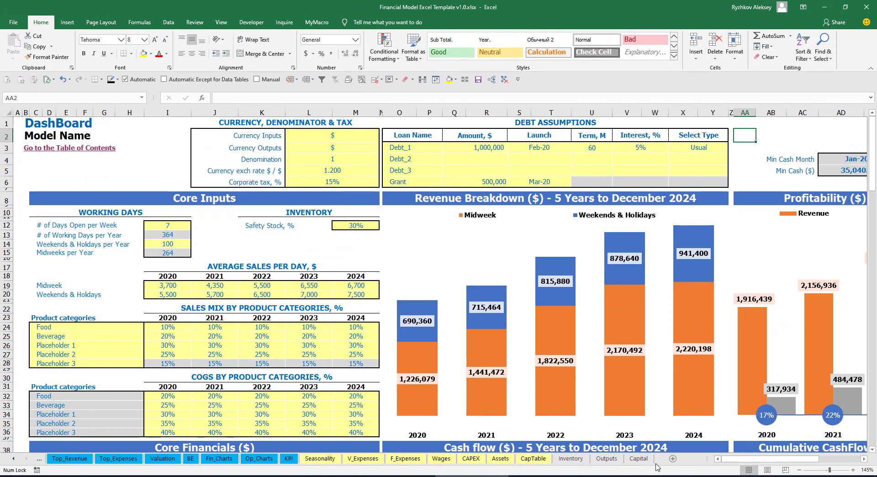
click(640, 458)
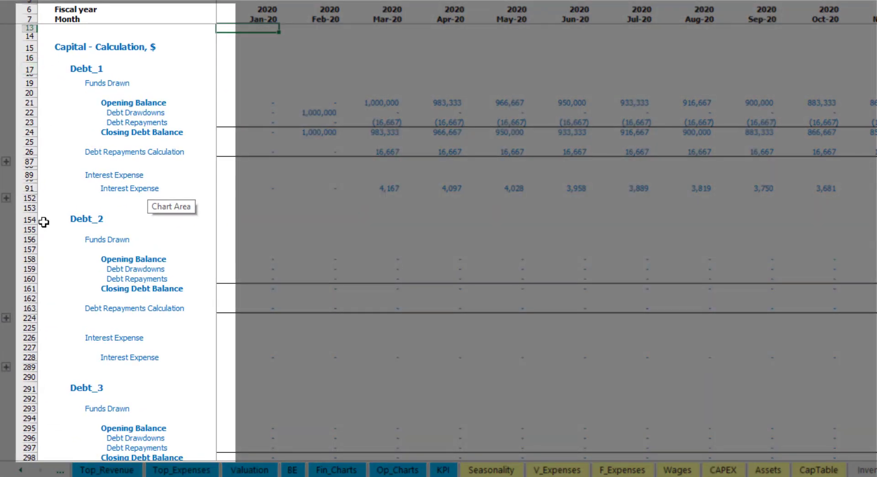
scroll(26, 221, down, 9)
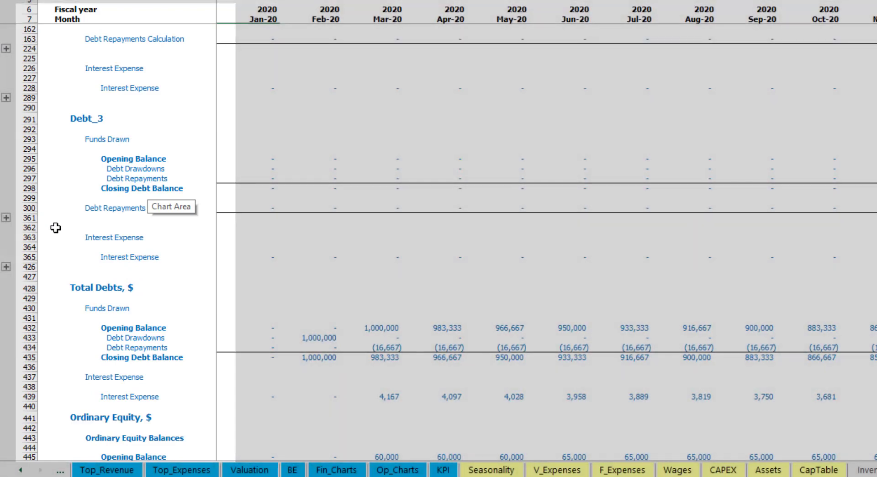
scroll(55, 227, up, 5)
scroll(55, 227, up, 4)
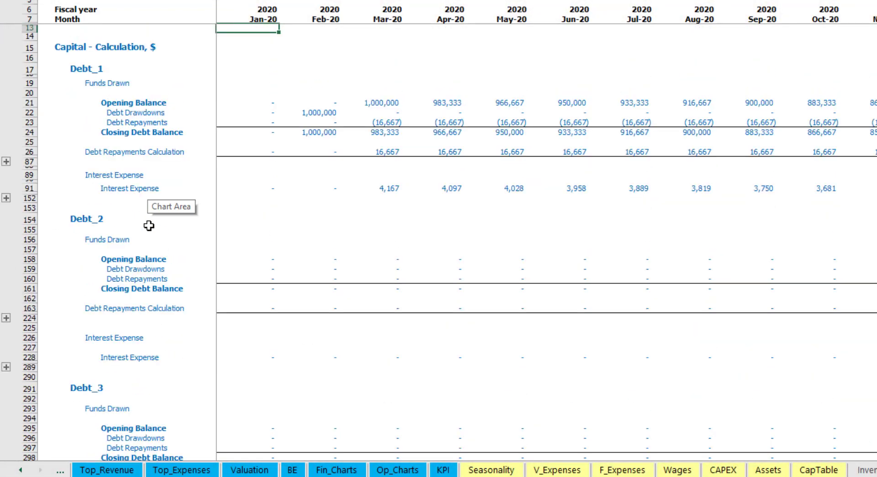
Step: Check the monthly Interest Expense row in the income statement
click(21, 469)
click(20, 469)
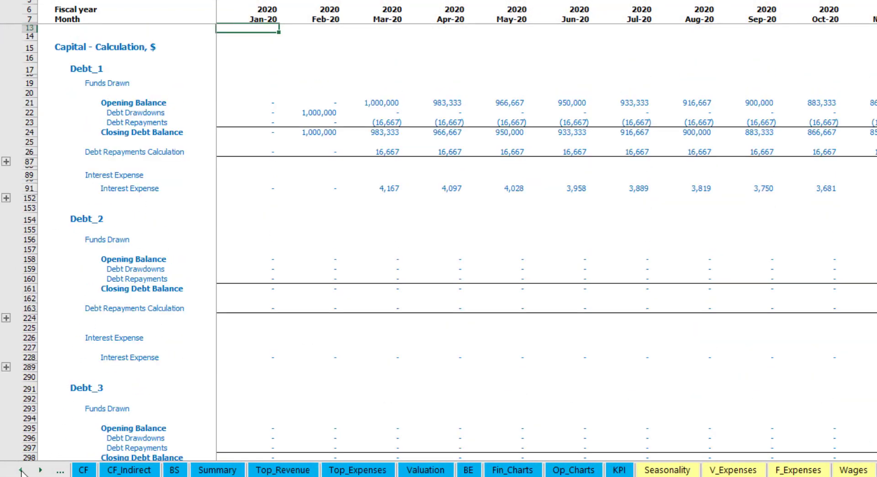
click(20, 469)
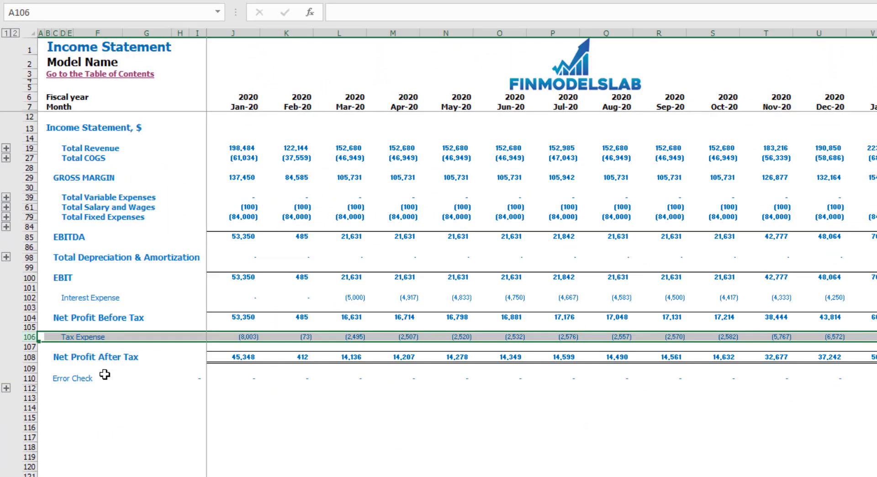
click(32, 298)
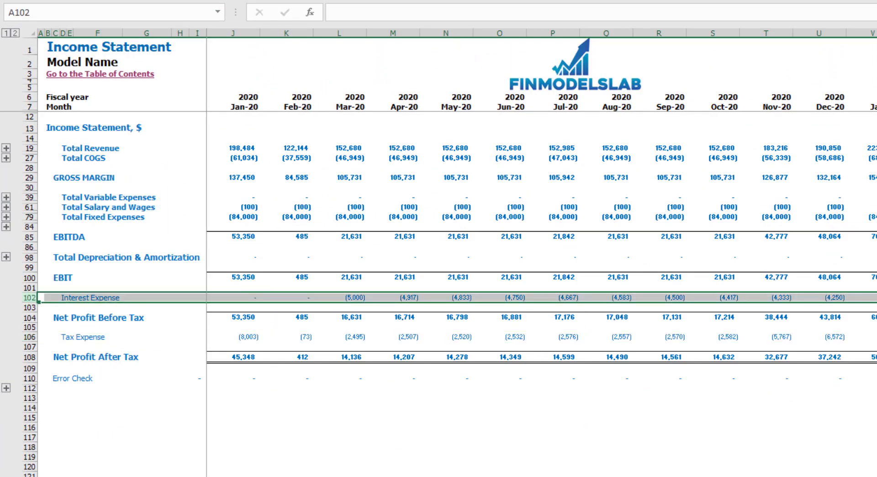
Step: Check interest paid, debt drawdowns and debt repayments in the cash flow statement and the Debt row in the balance sheet
key(ctrl+Page_Down)
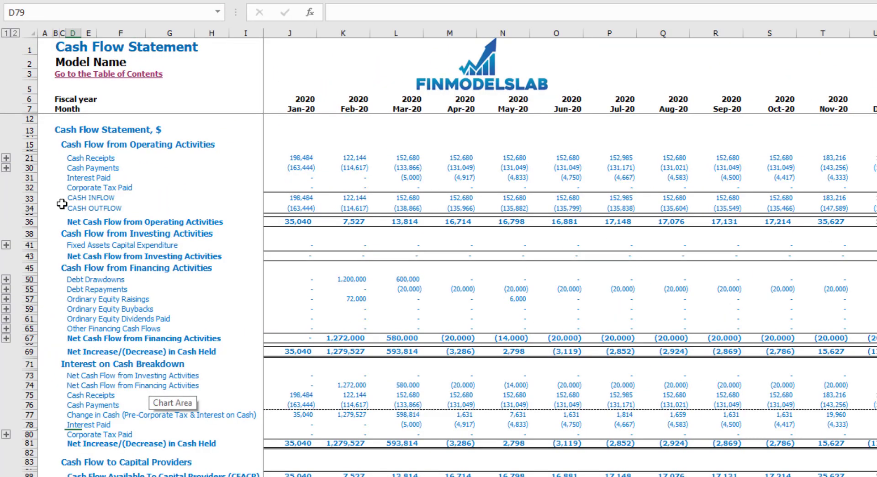
click(33, 179)
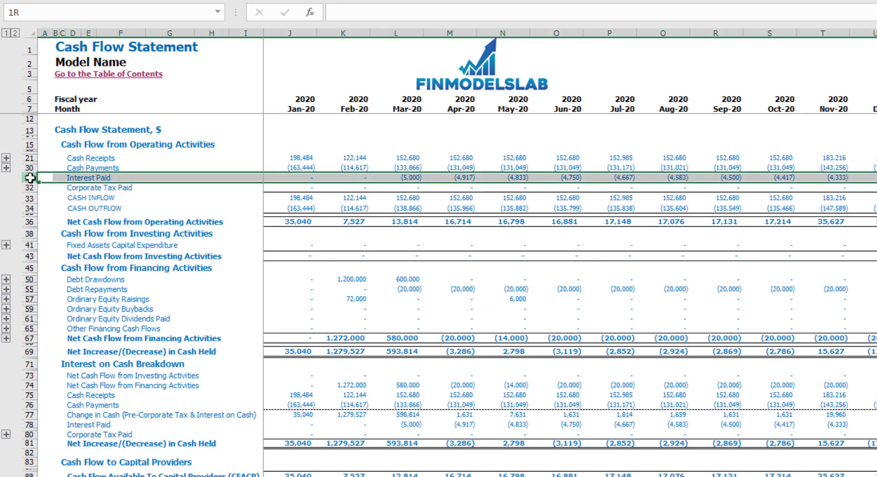
click(30, 279)
click(30, 289)
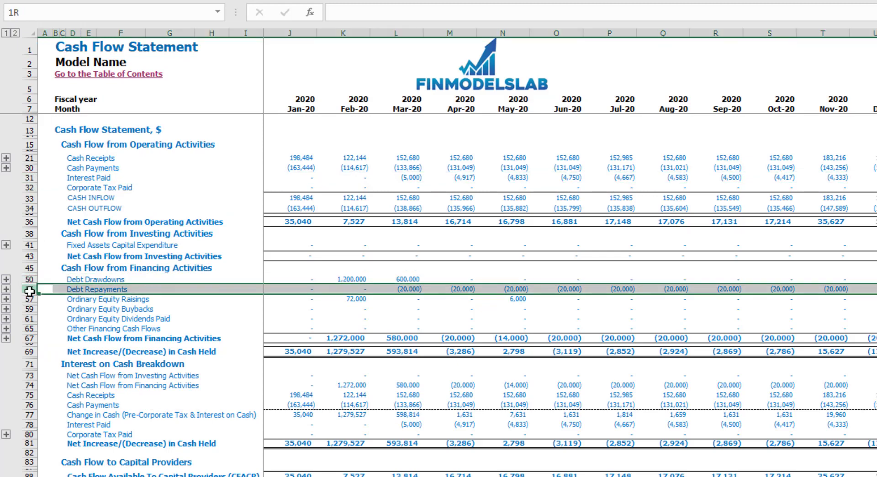
key(ctrl+Page_Down)
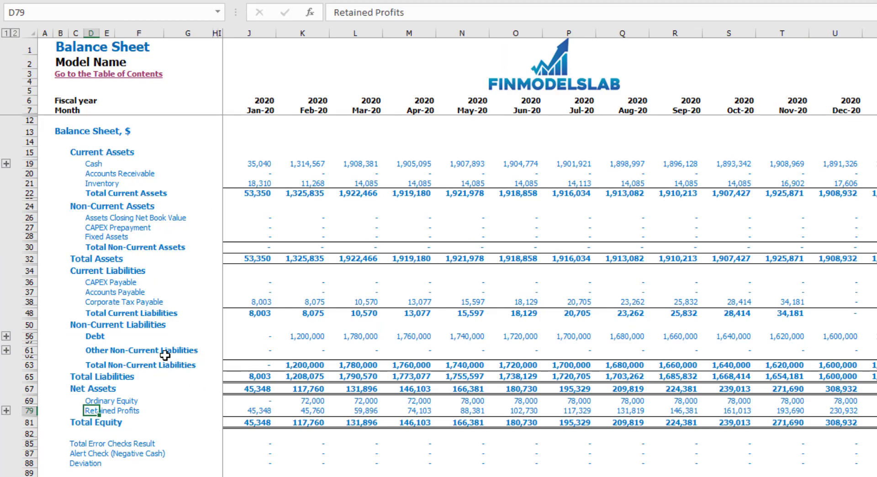
click(29, 337)
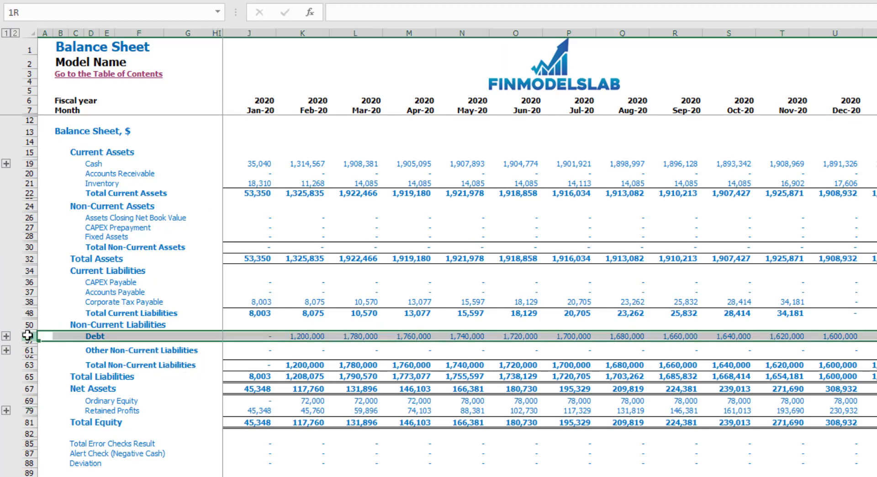
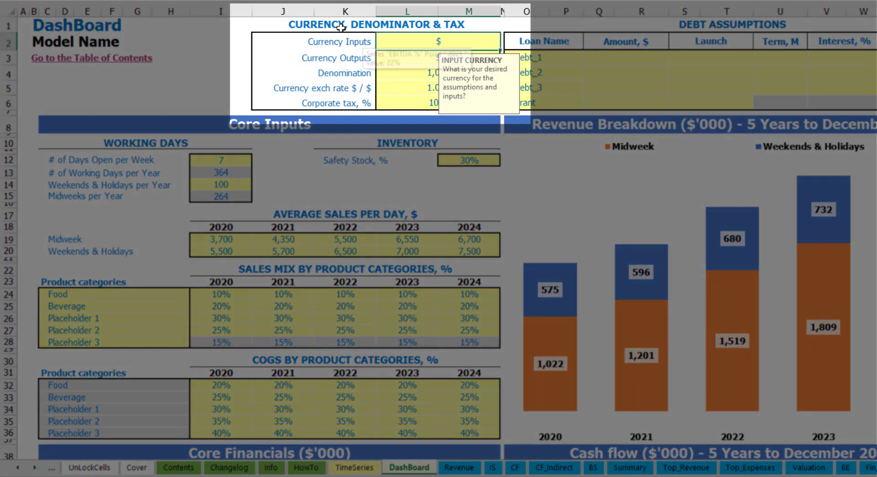
Step: Set the currency of the inputs to USD and the currency of the outputs to EUR on the dashboard
click(206, 48)
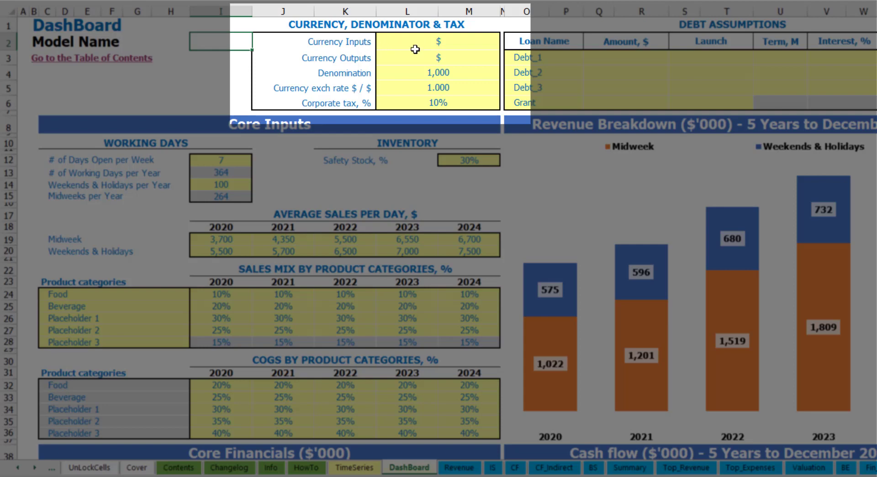
click(424, 44)
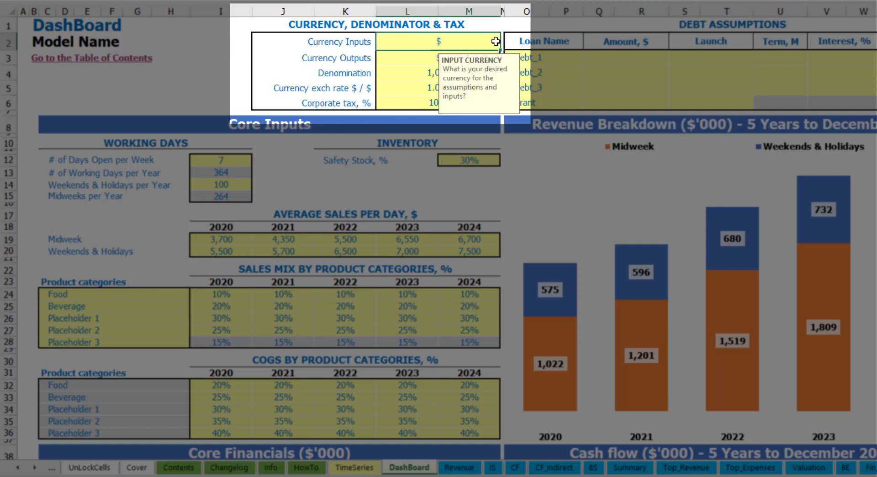
click(396, 60)
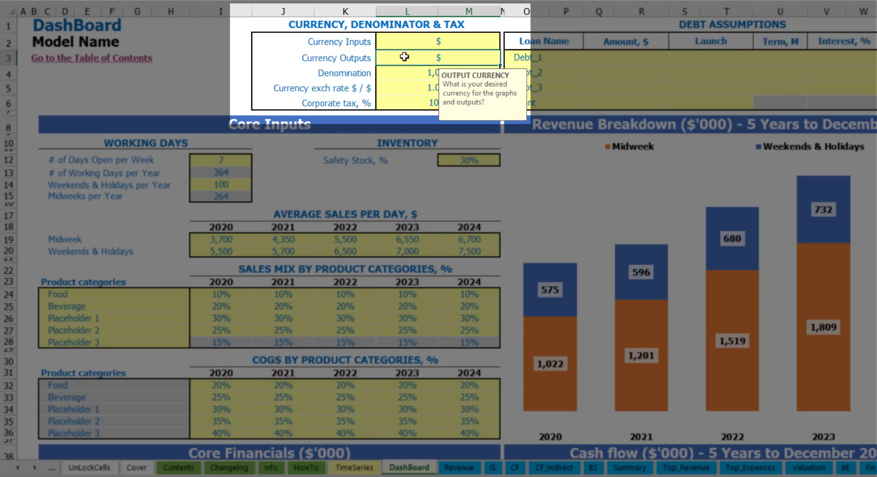
click(412, 43)
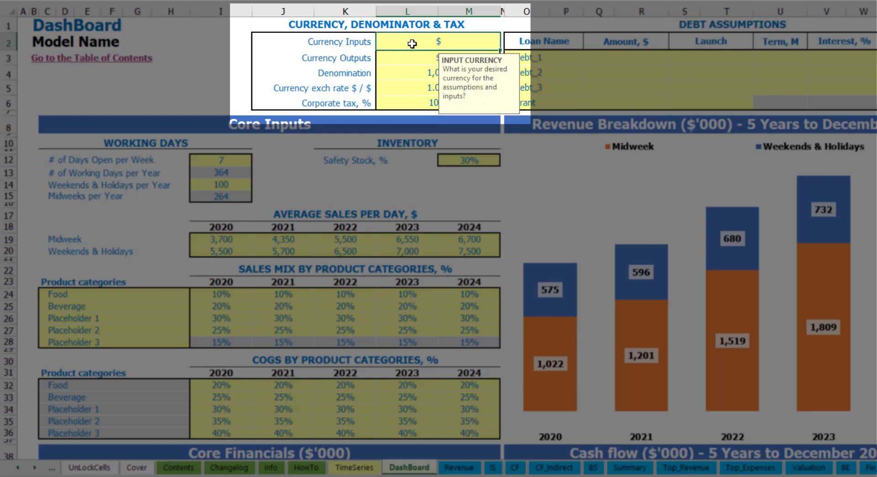
click(410, 58)
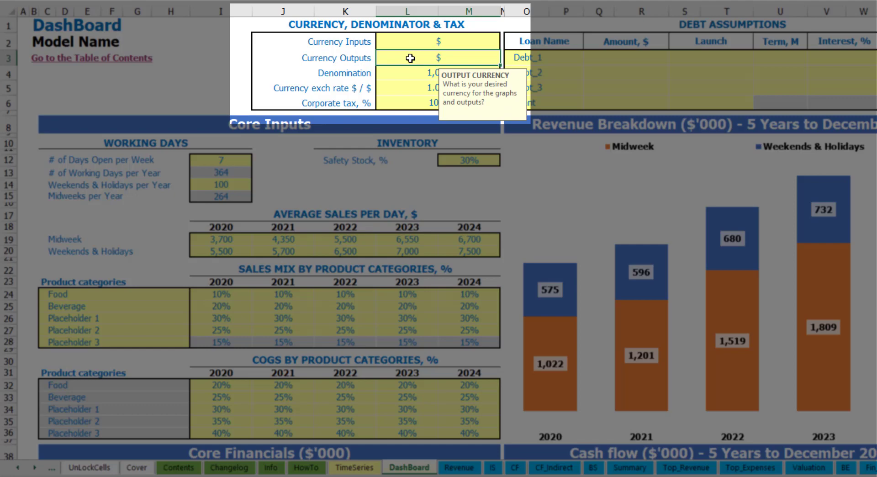
click(424, 42)
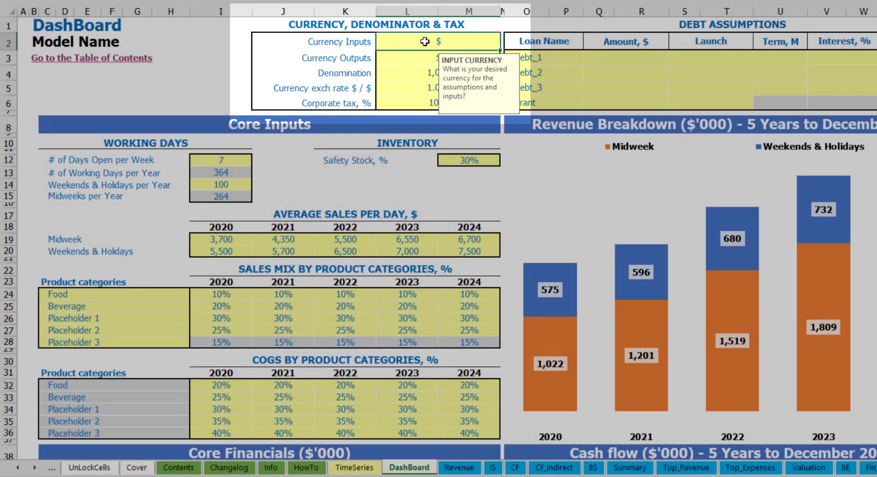
text(USD)
key(Return)
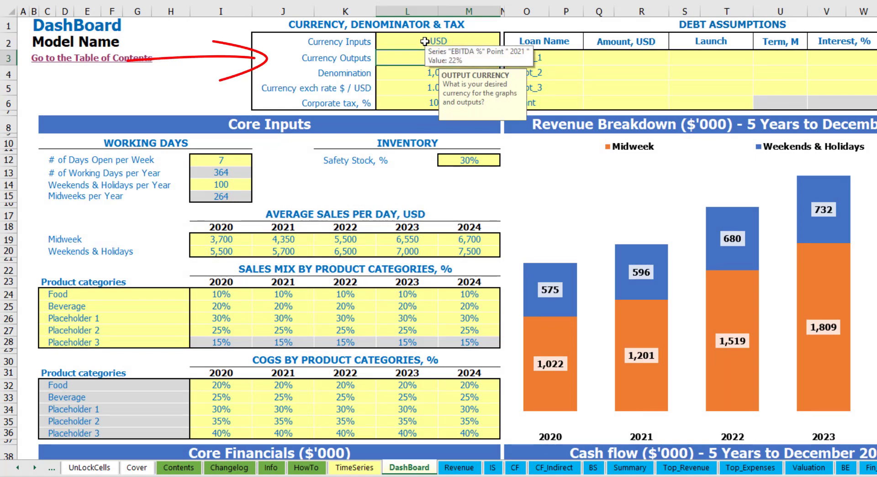
text(EUR)
key(Return)
key(Return)
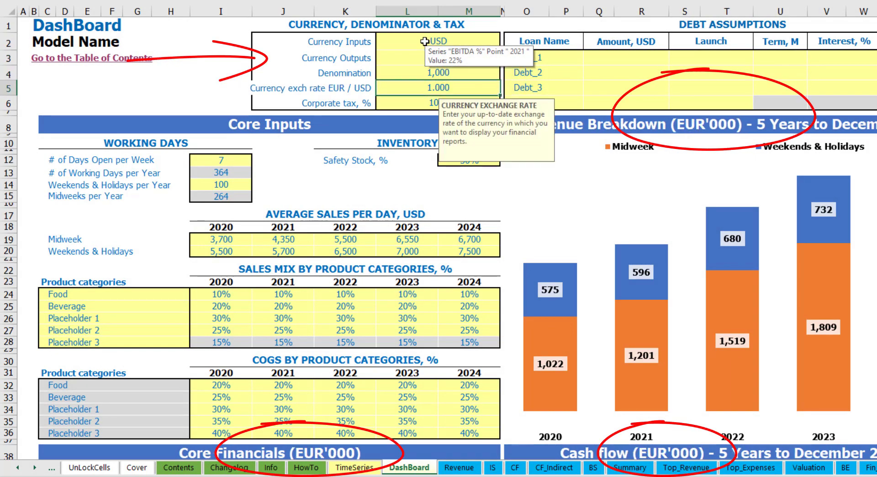
click(228, 61)
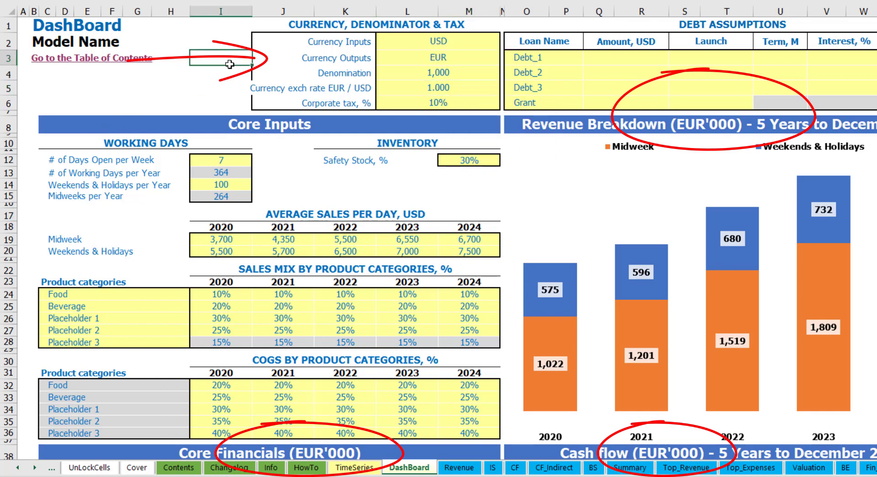
Step: Set the EUR / USD currency exchange rate to 1.2 and recheck the input and output currency settings
click(423, 86)
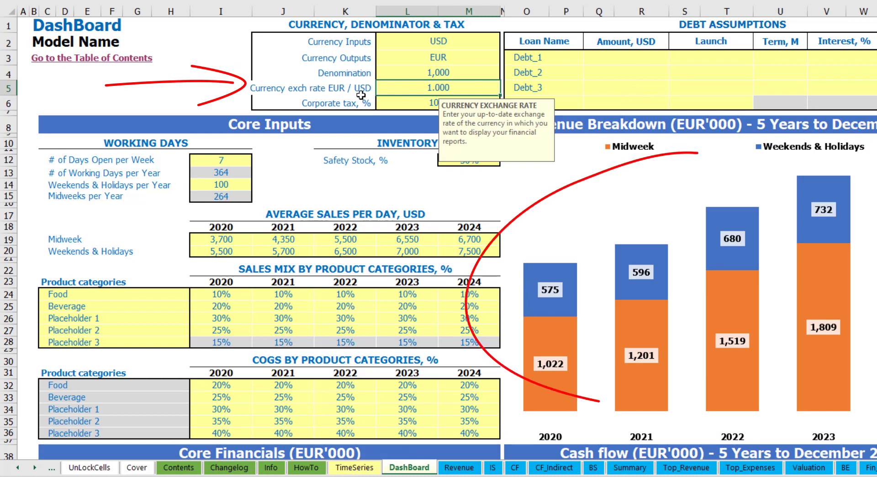
text(1.2)
key(Return)
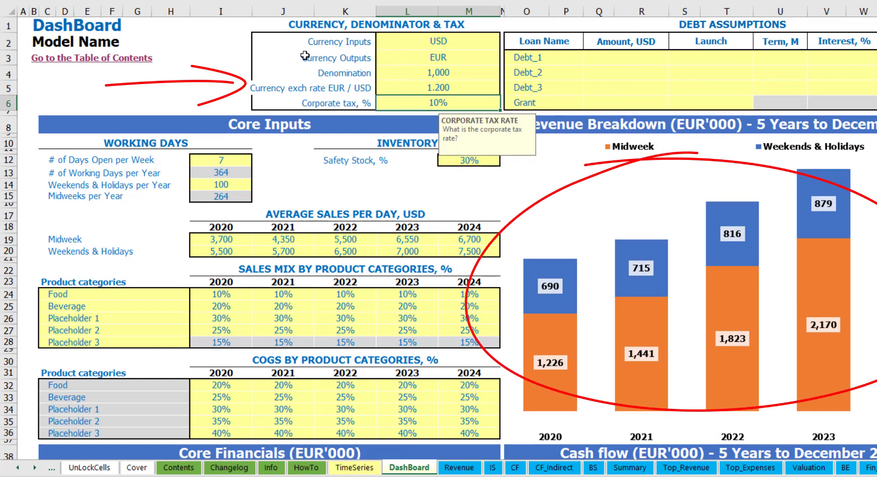
key(Up)
key(Up)
key(Up)
key(Up)
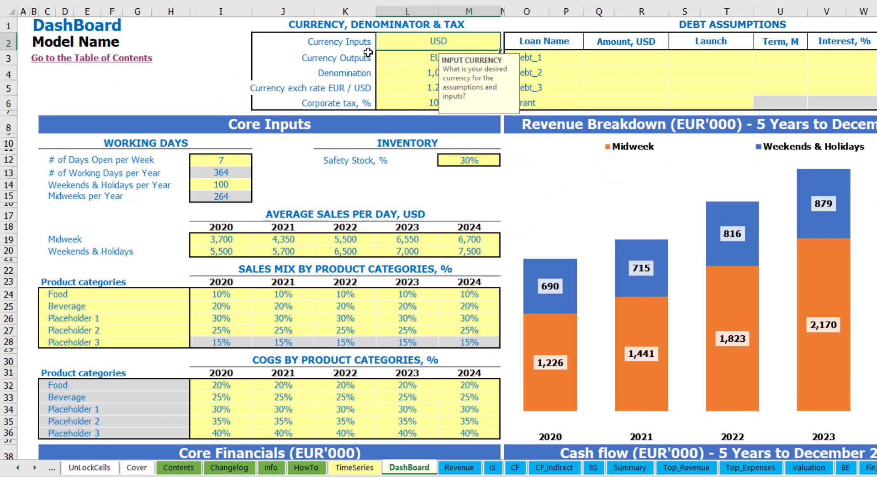
click(407, 58)
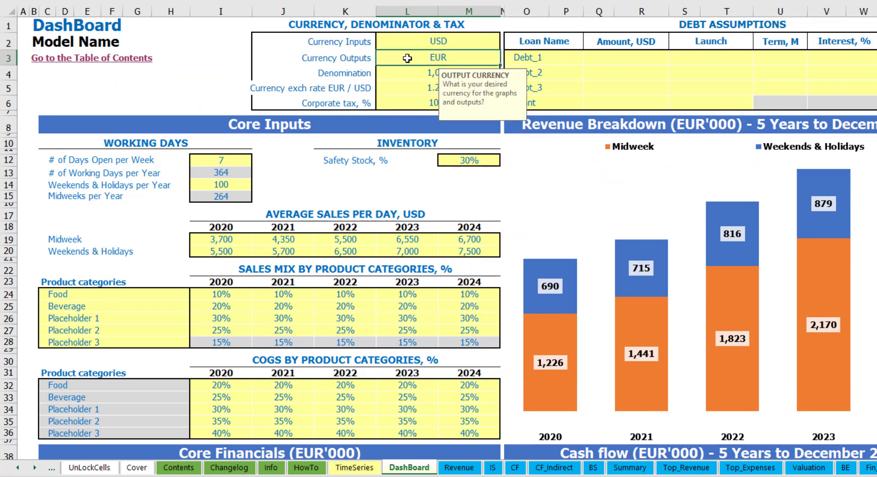
click(393, 88)
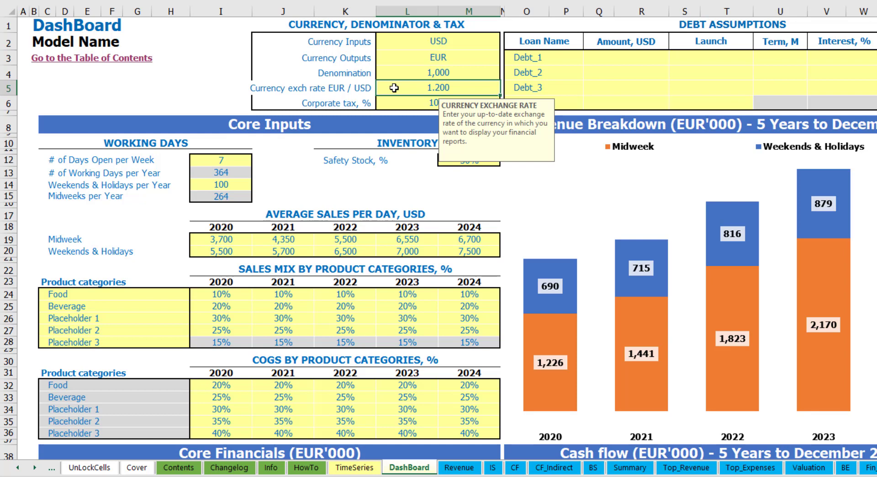
Step: Check the currency and denomination in the annual and monthly income statement headings on the Summary sheet
click(416, 67)
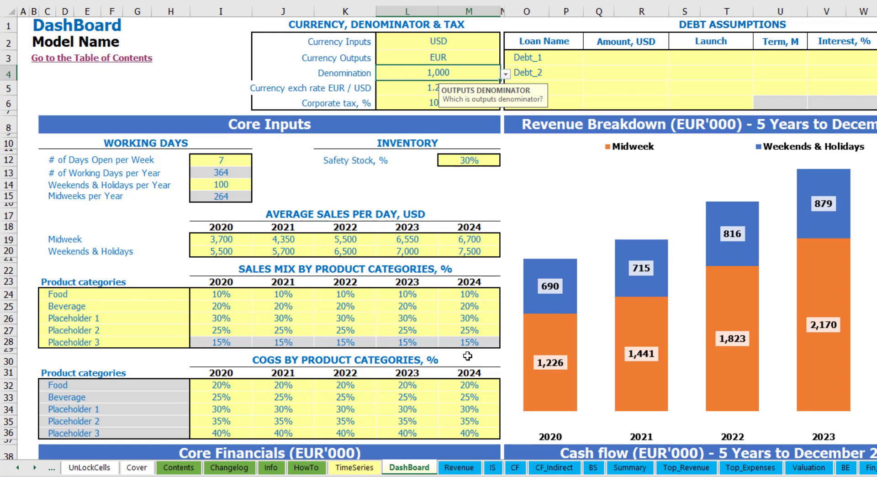
click(631, 467)
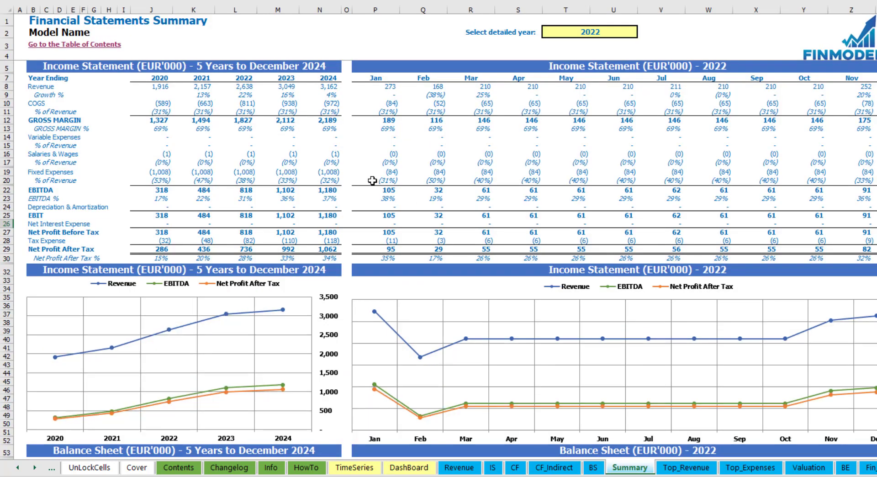
click(189, 68)
click(640, 65)
click(250, 63)
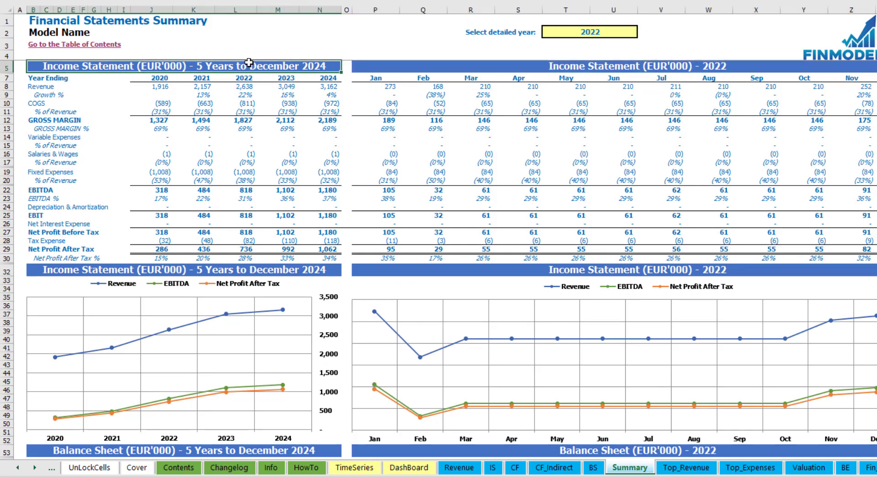
Step: Set the output denomination to 1,000,000 on the dashboard and check the income statement on the Summary sheet
click(409, 466)
click(505, 74)
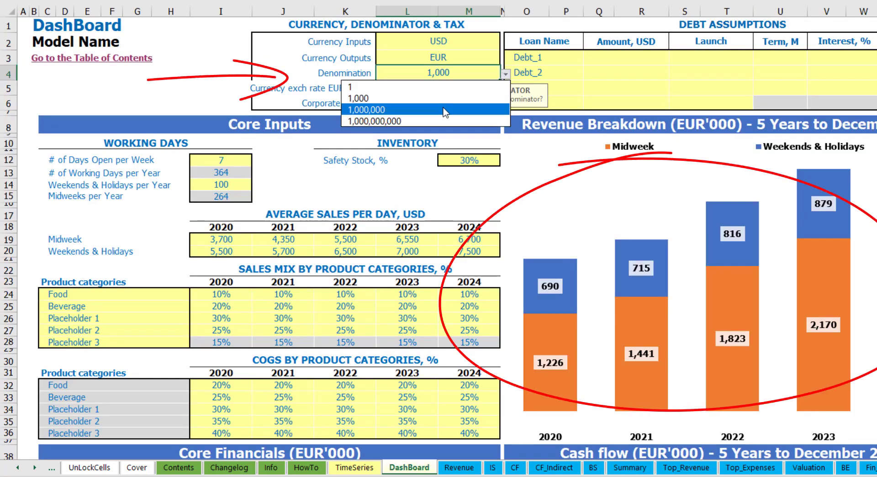
click(447, 109)
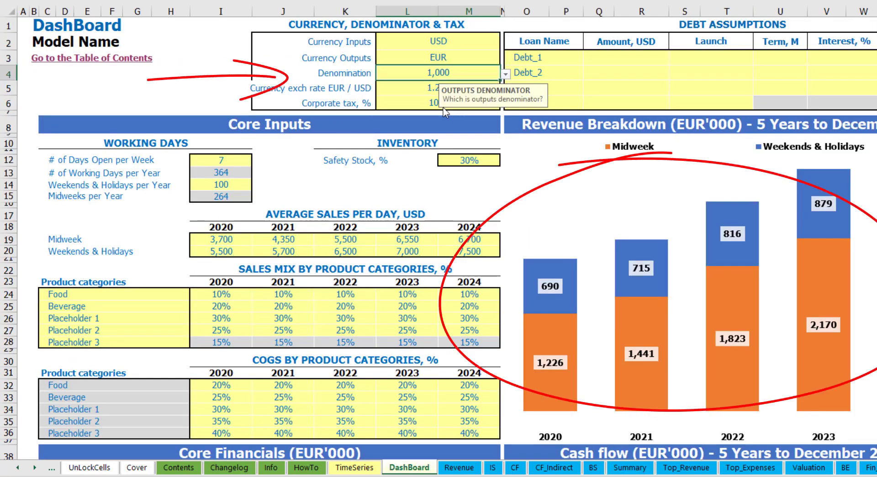
click(629, 467)
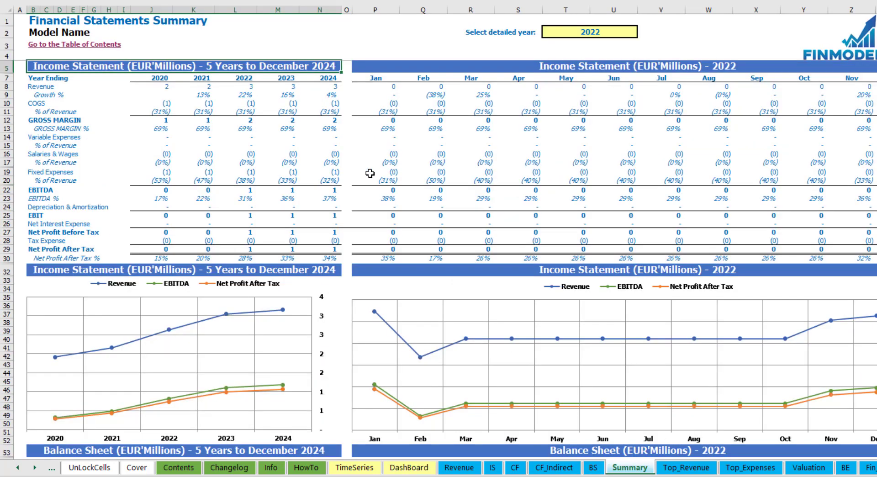
click(480, 66)
click(409, 467)
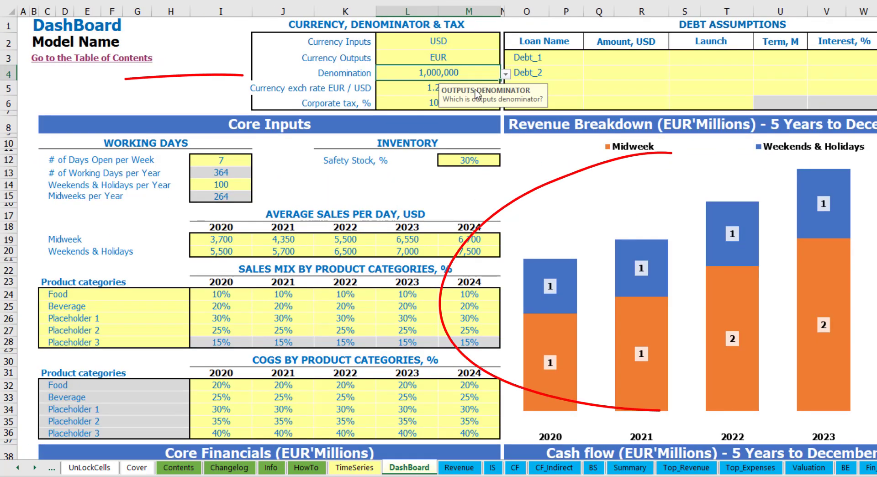
Step: Set the output denomination to 1 and check the financial statements on the Summary sheet
click(505, 74)
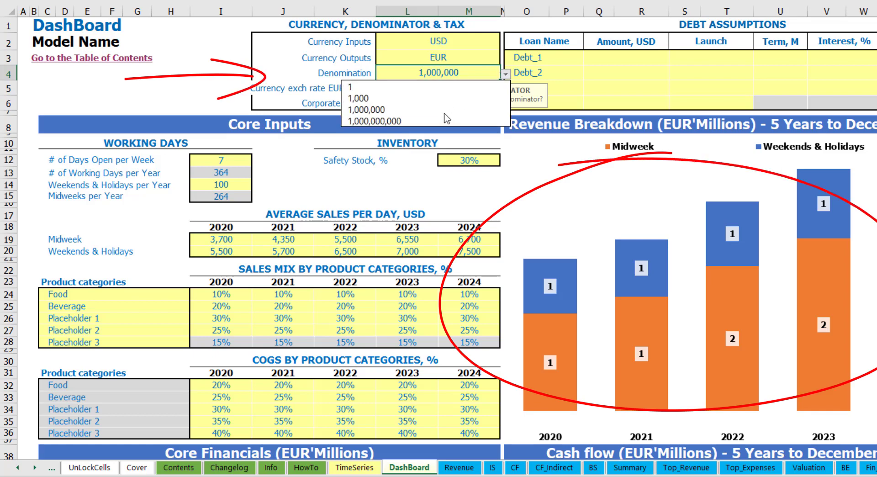
click(424, 86)
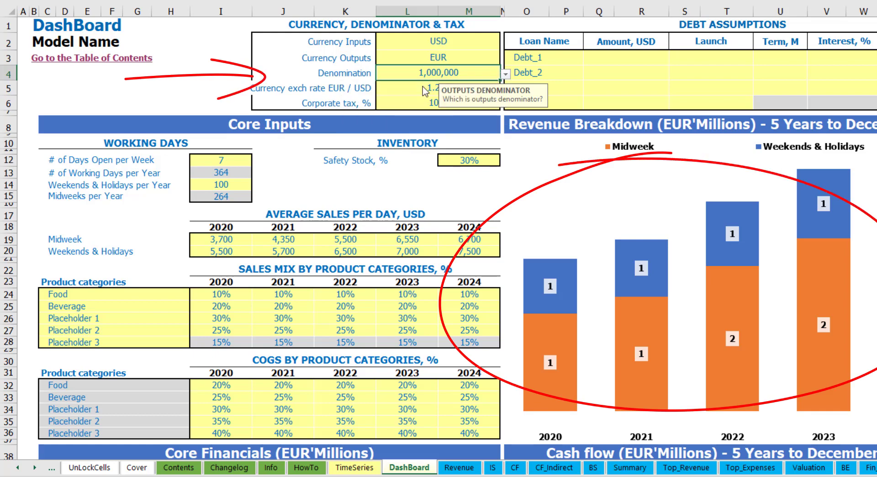
click(629, 467)
click(410, 467)
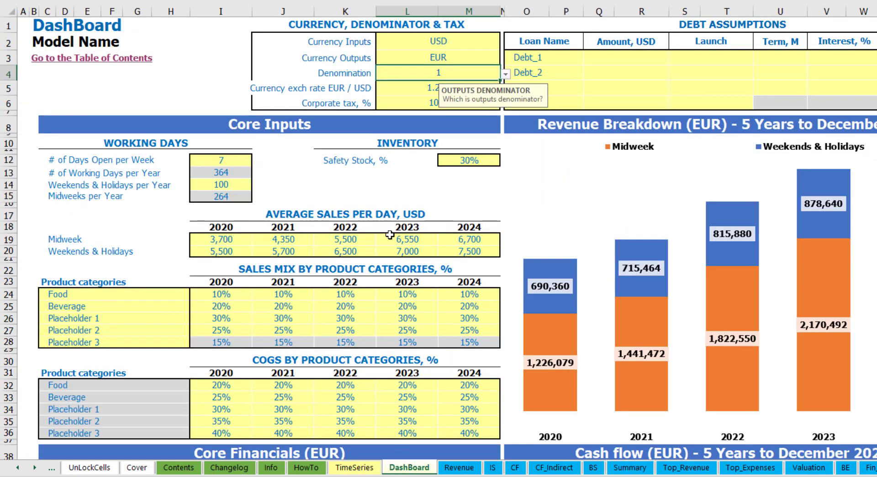
Step: Set the corporate tax to 15% on the dashboard and check the monthly Tax Expense row in the income statement
click(413, 97)
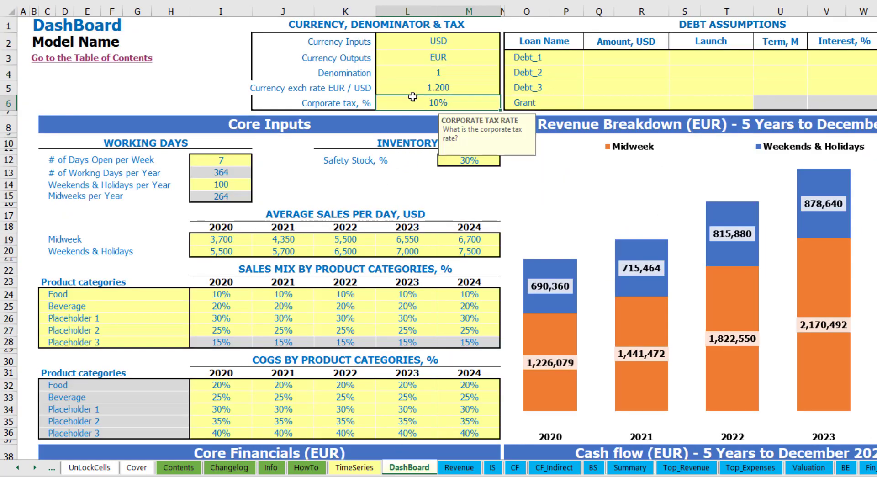
text(15)
key(Return)
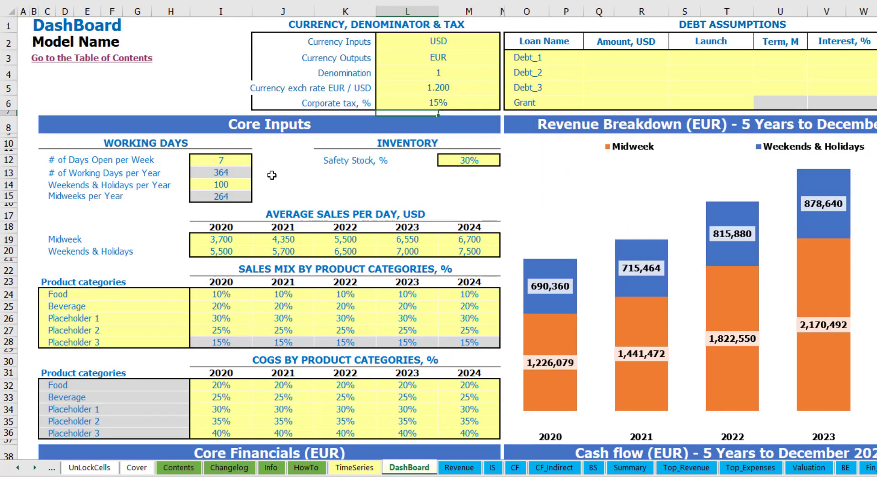
click(494, 467)
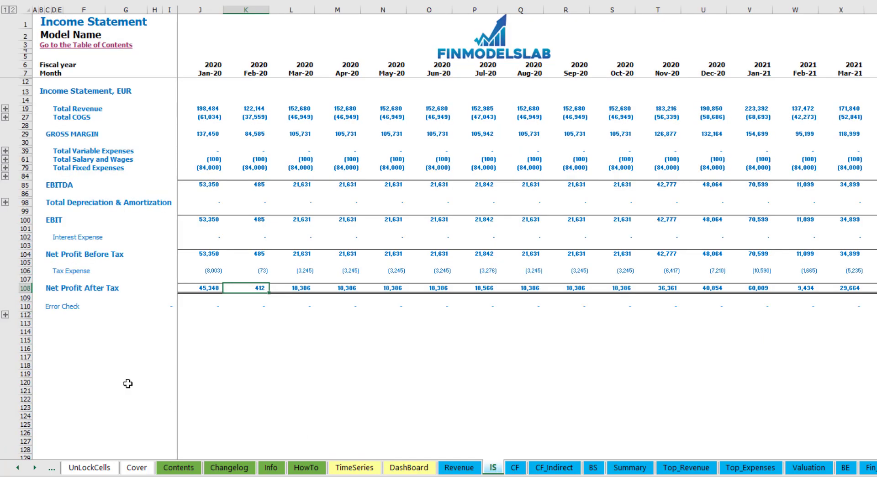
click(26, 272)
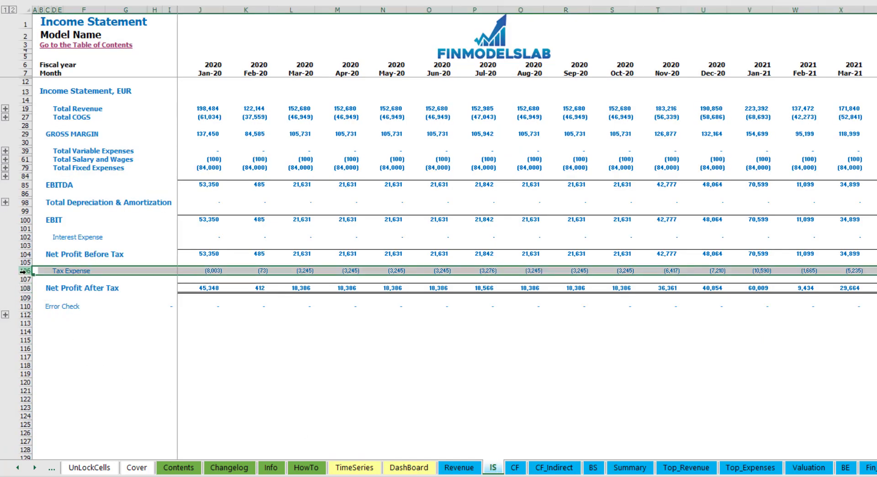